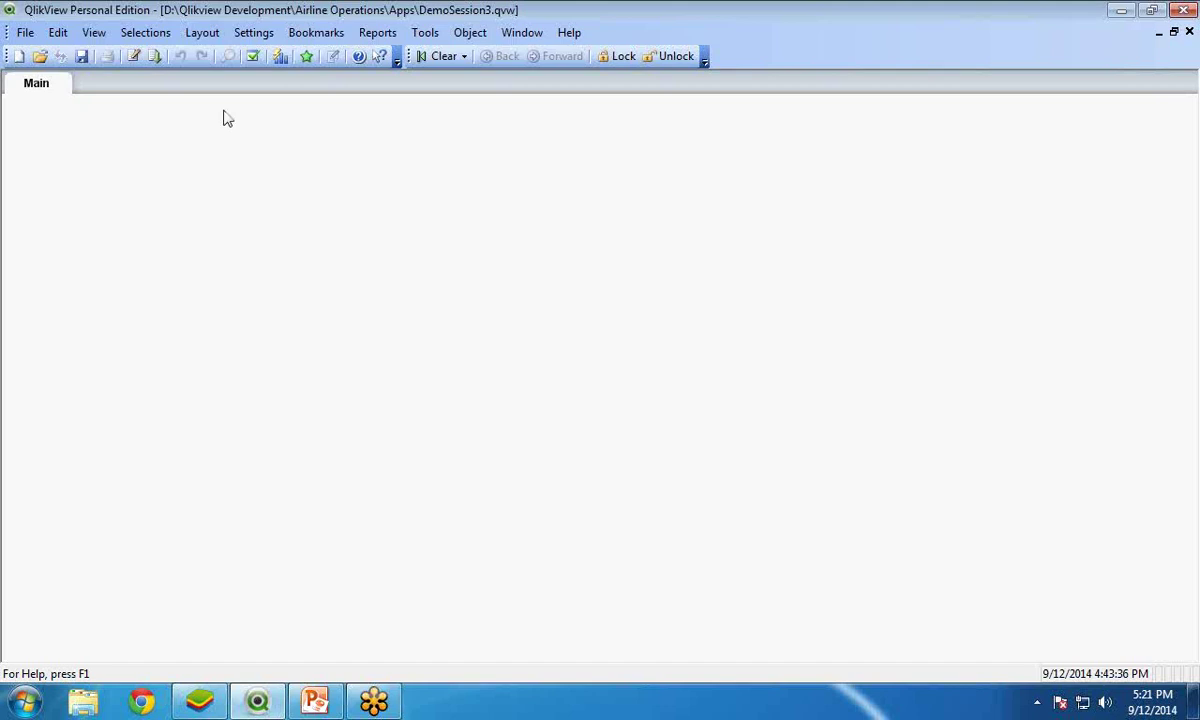
- Open the load script editor and add a new script tab named Main Data
{"action": "left_click", "coordinate": [133, 57]}
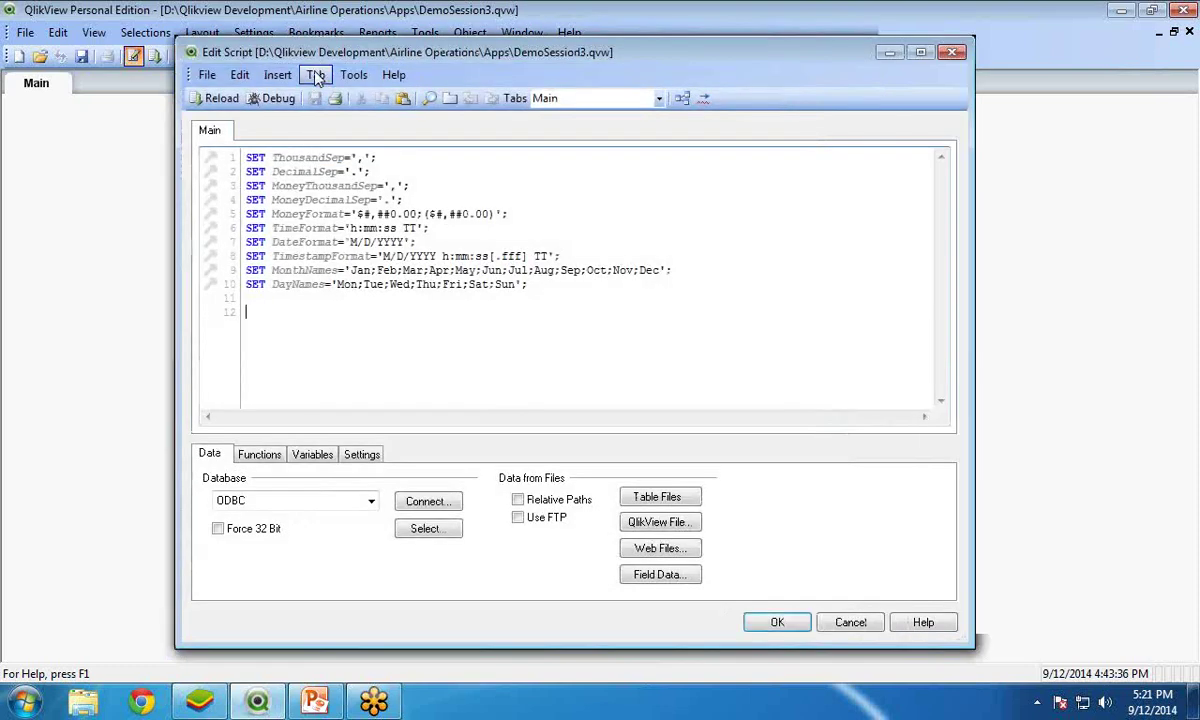
{"action": "left_click", "coordinate": [315, 75]}
{"action": "left_click", "coordinate": [340, 94]}
{"action": "type", "text": "Main"}
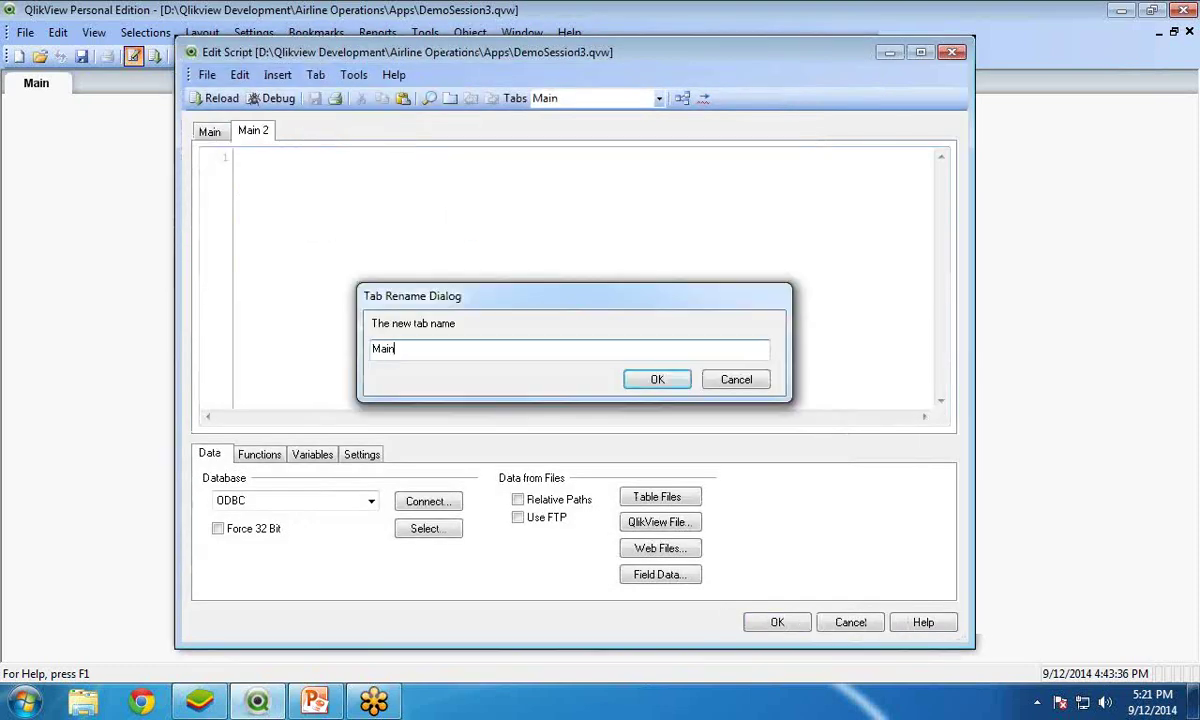
{"action": "type", "text": " Data"}
{"action": "left_click", "coordinate": [672, 378]}
- Generate a load statement from the Sales_Info.qvd table file with its Company_Name, Year and Sale fields
{"action": "left_click", "coordinate": [645, 498]}
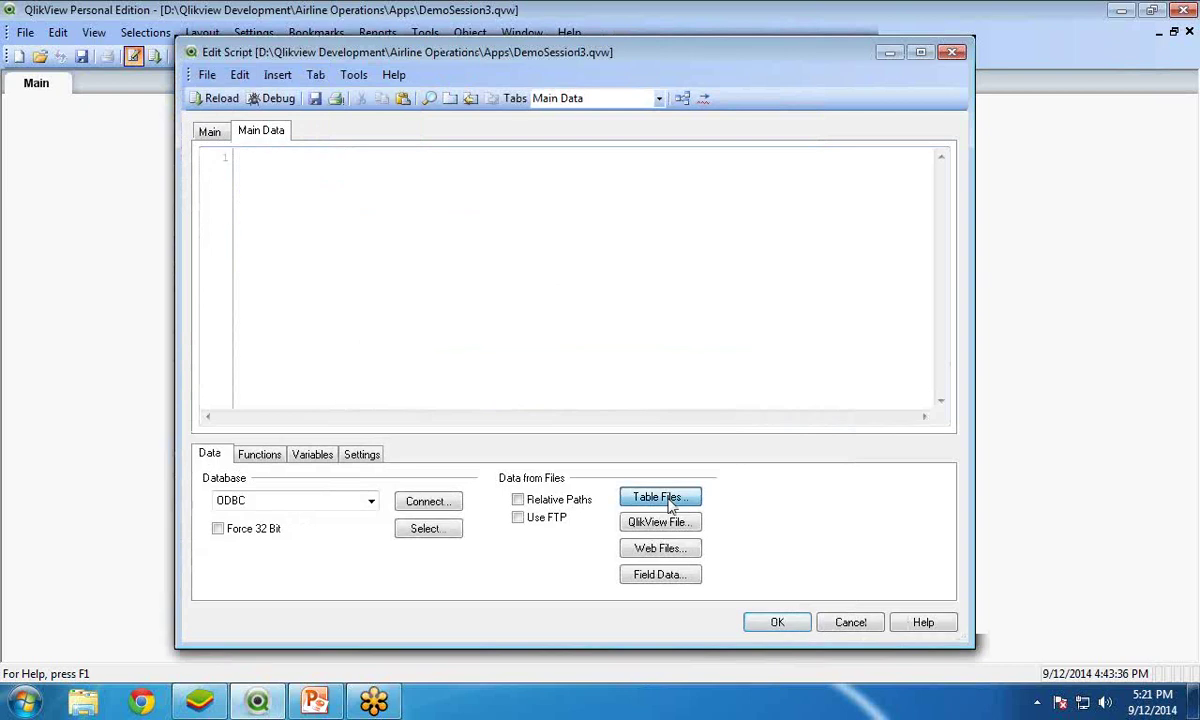
{"action": "left_click", "coordinate": [476, 310]}
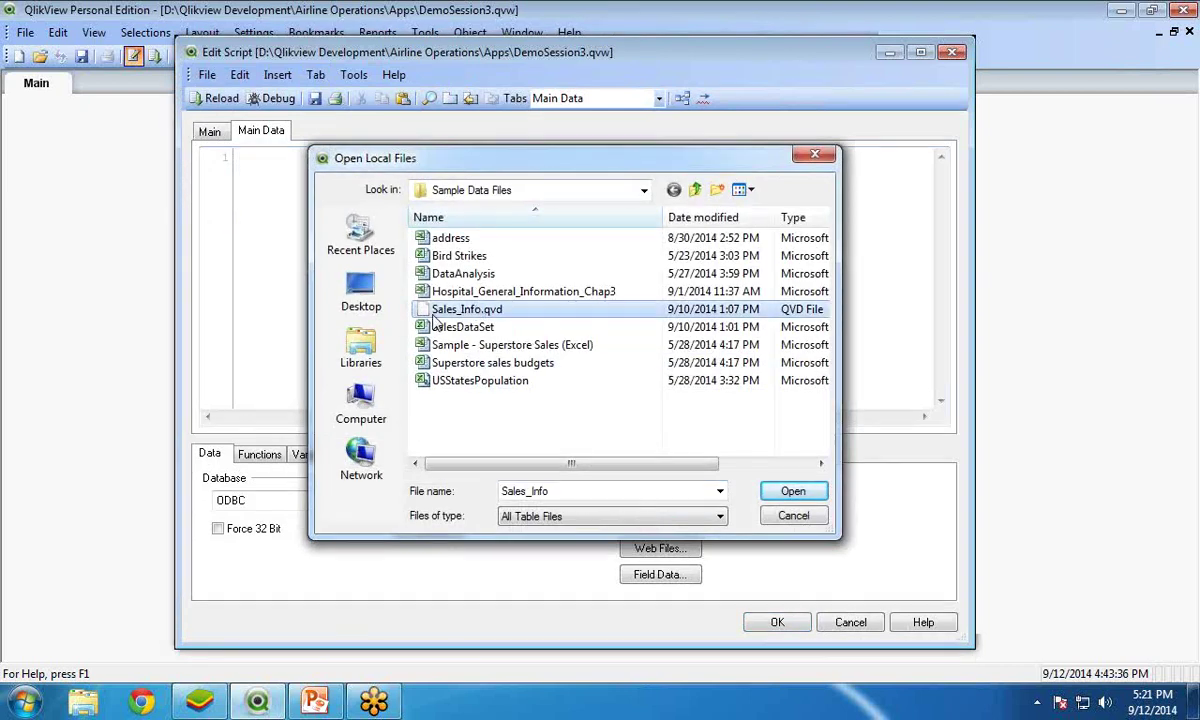
{"action": "left_click", "coordinate": [786, 493]}
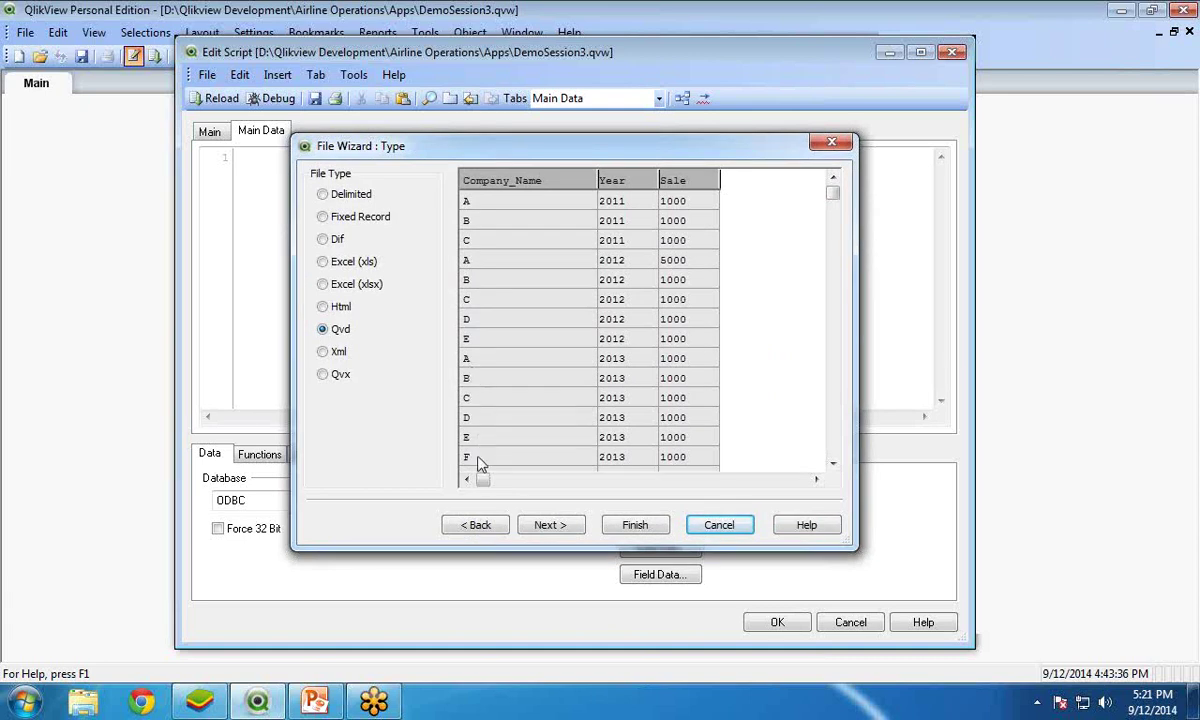
{"action": "mouse_move", "coordinate": [836, 195]}
{"action": "left_mouse_down"}
{"action": "mouse_move", "coordinate": [833, 220]}
{"action": "mouse_move", "coordinate": [835, 180]}
{"action": "left_mouse_up"}
{"action": "left_click", "coordinate": [634, 527]}
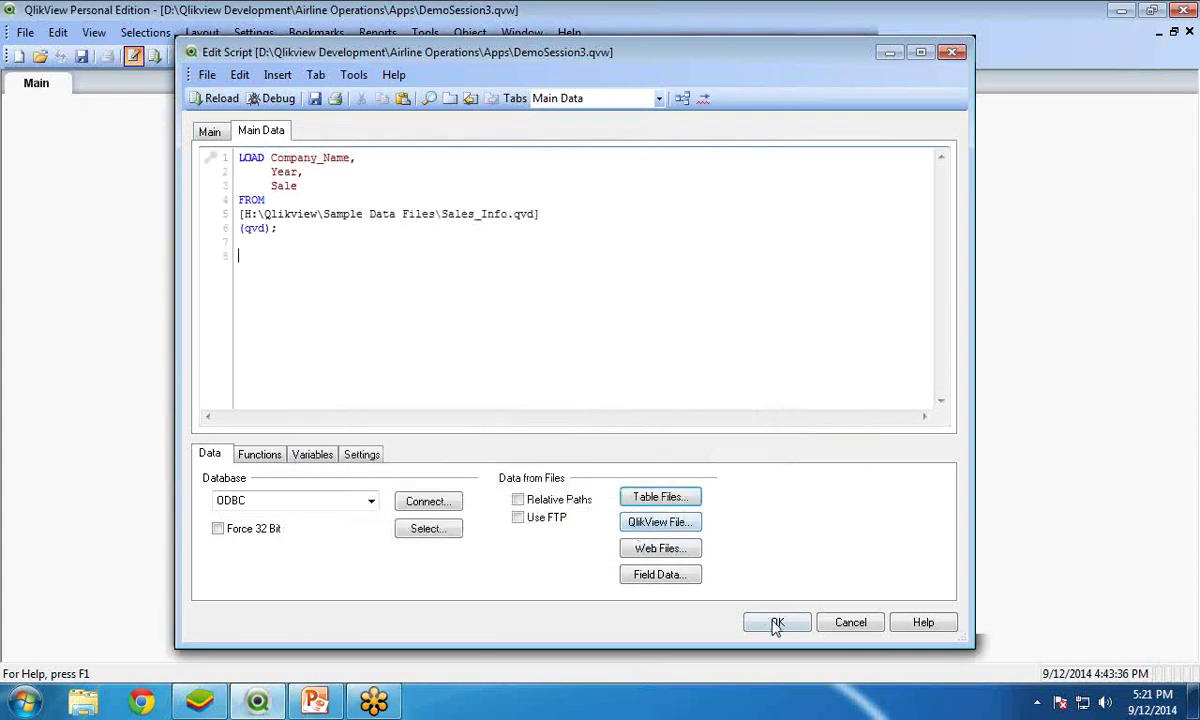
- Save the load script, reload the data and return to the Main sheet
{"action": "left_click", "coordinate": [313, 98]}
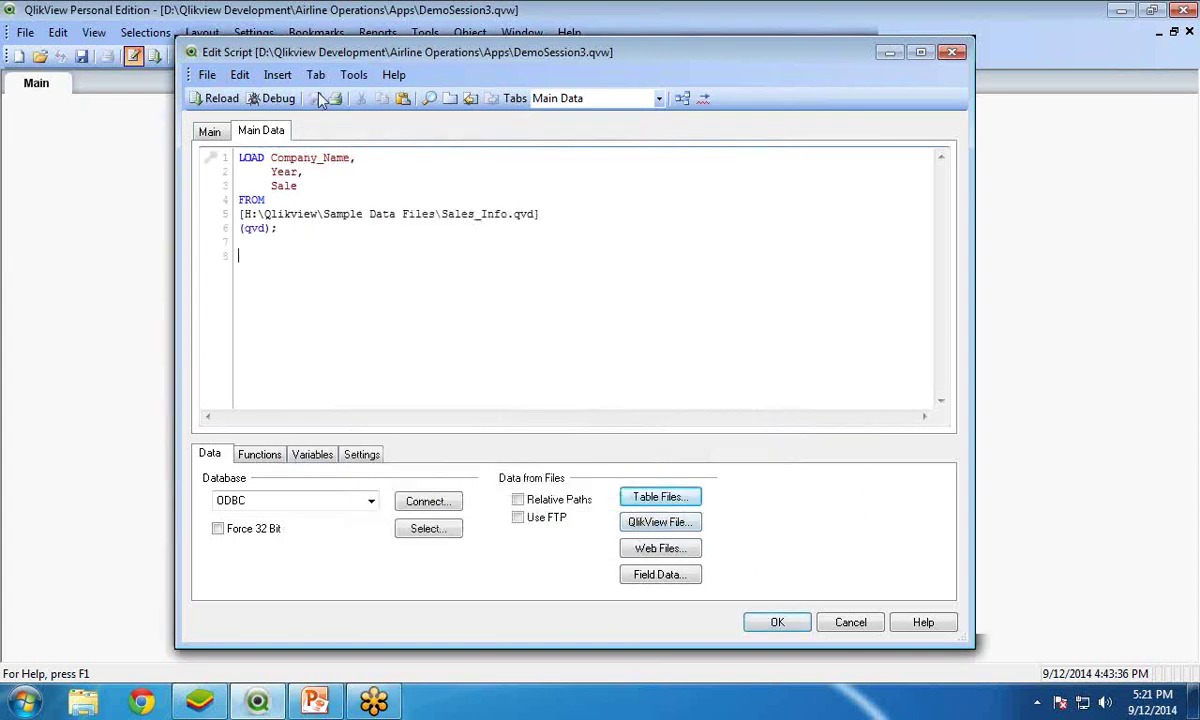
{"action": "left_click", "coordinate": [218, 100]}
{"action": "left_click", "coordinate": [616, 567]}
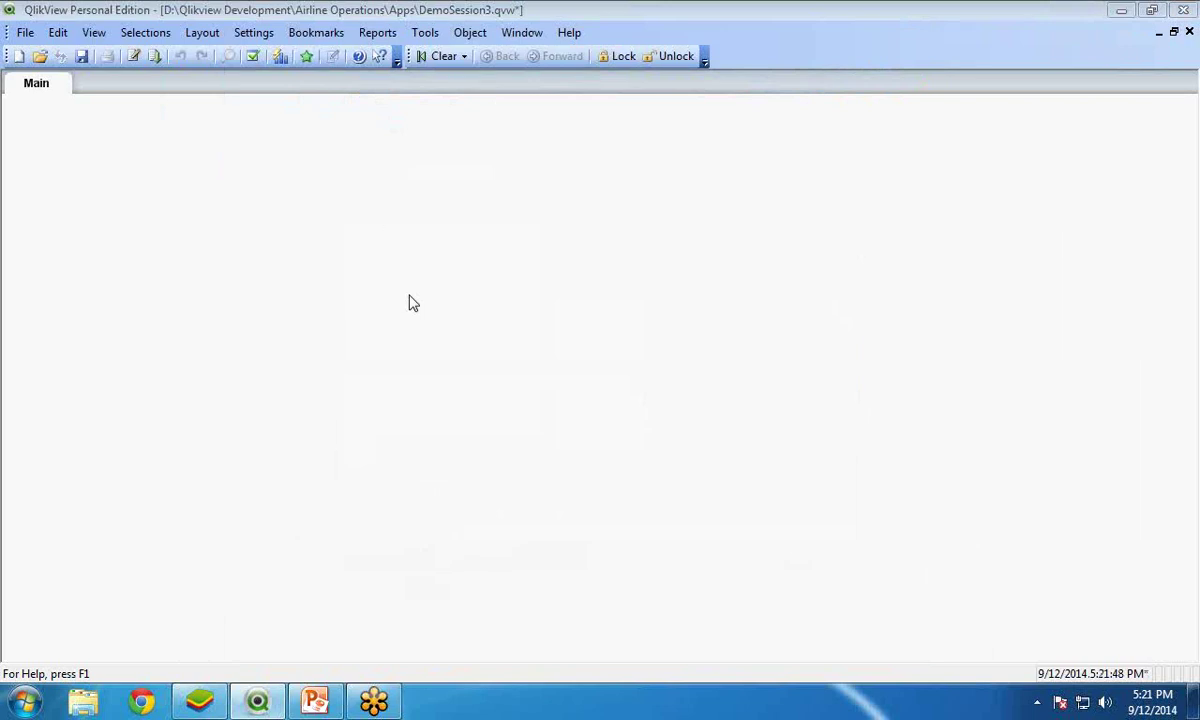
- Create a list box for the Year field and move it slightly up on the sheet
{"action": "right_click", "coordinate": [398, 232]}
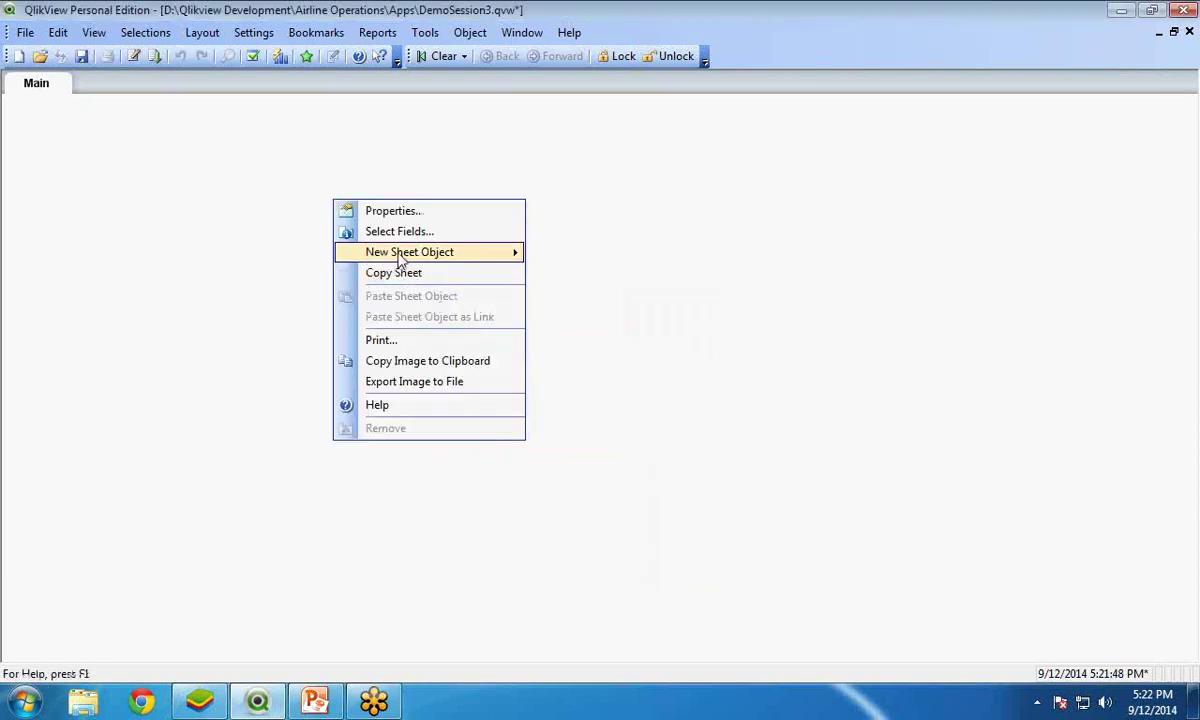
{"action": "mouse_move", "coordinate": [480, 252]}
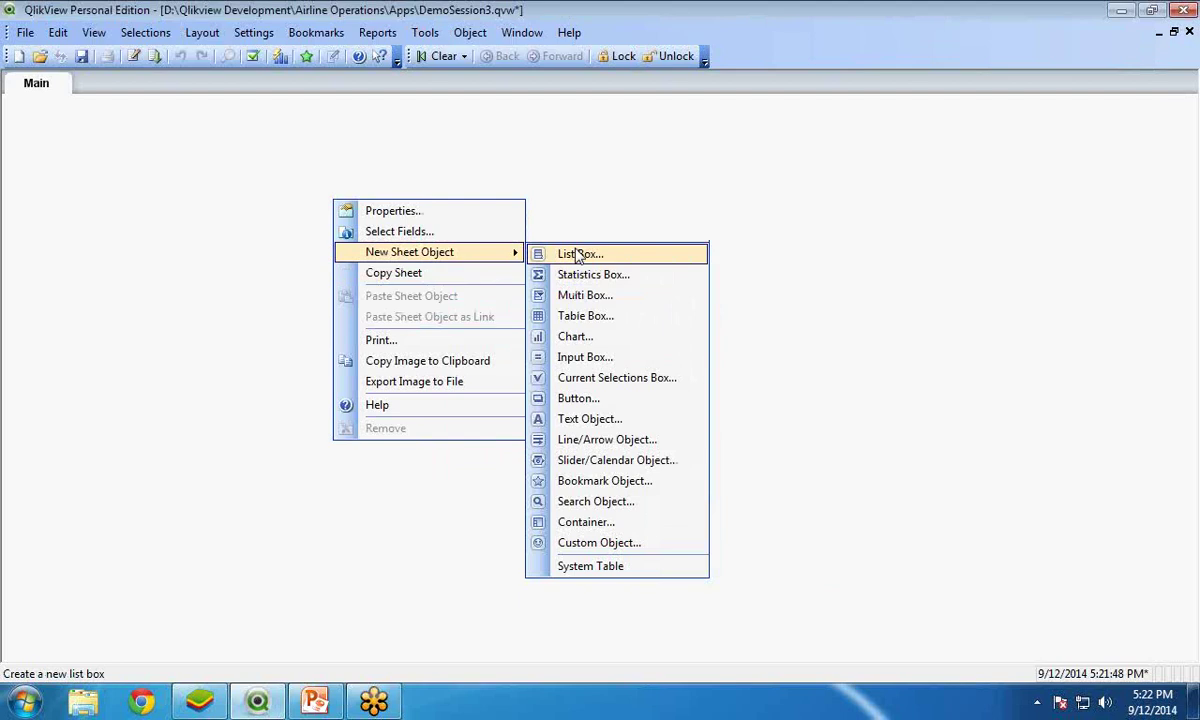
{"action": "left_click", "coordinate": [578, 255]}
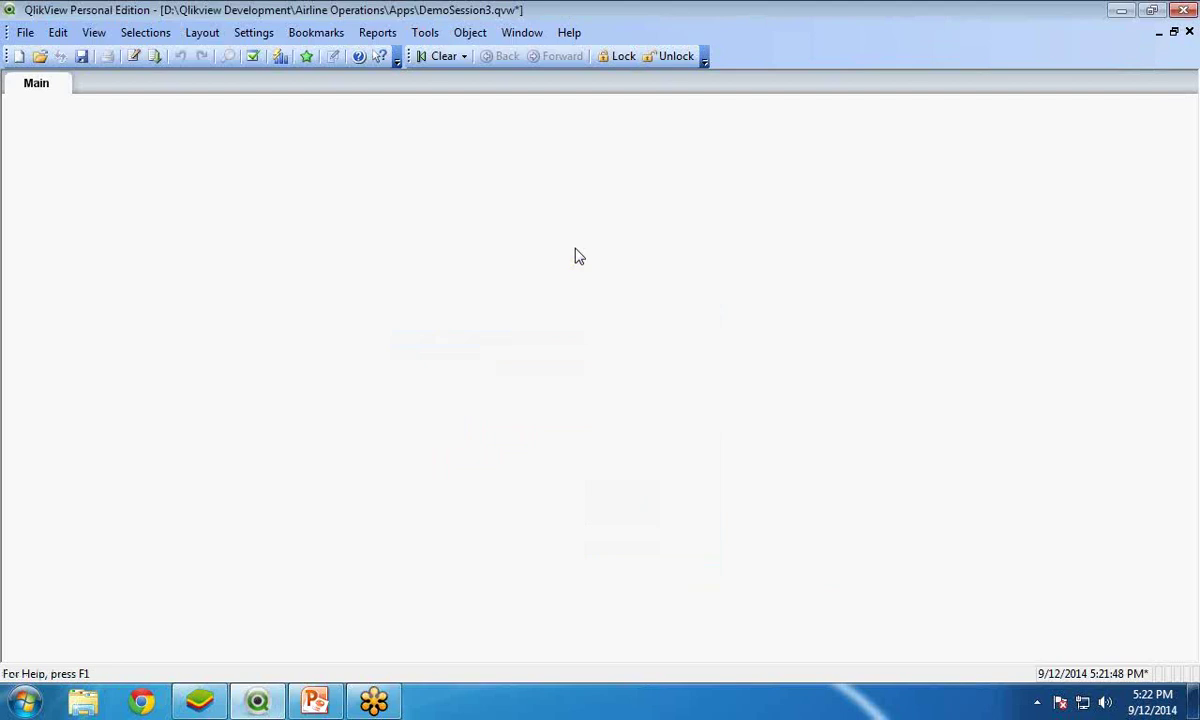
{"action": "left_click", "coordinate": [437, 224]}
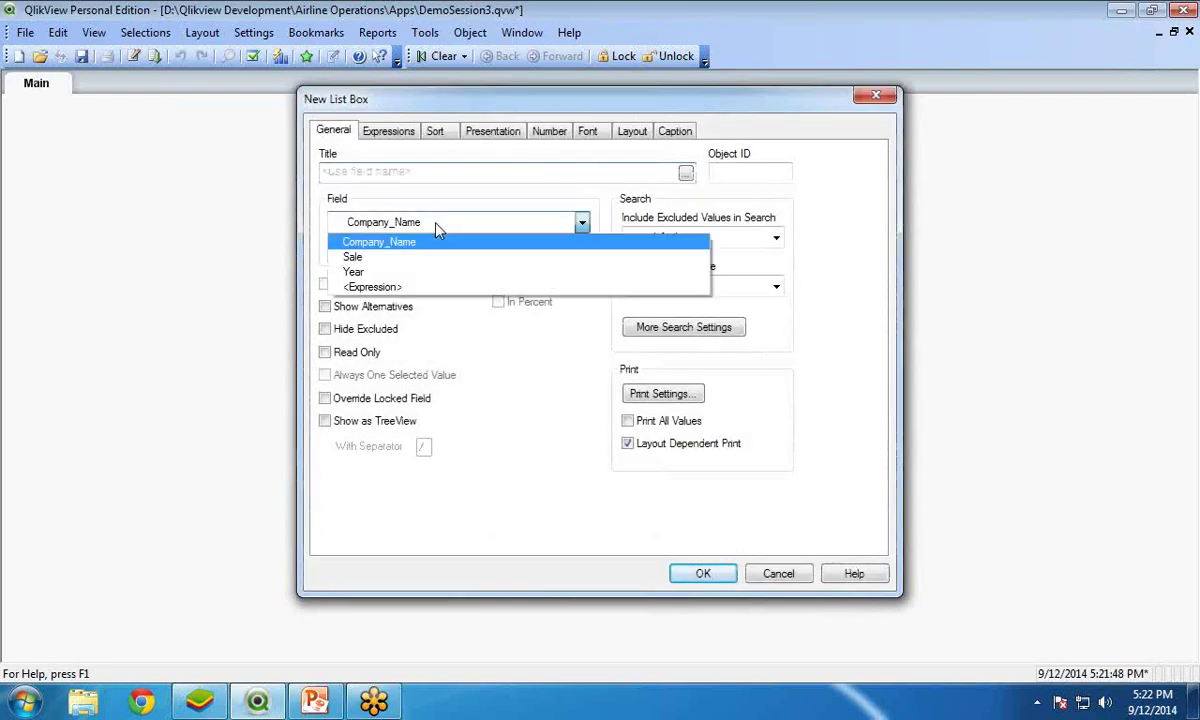
{"action": "left_click", "coordinate": [408, 280]}
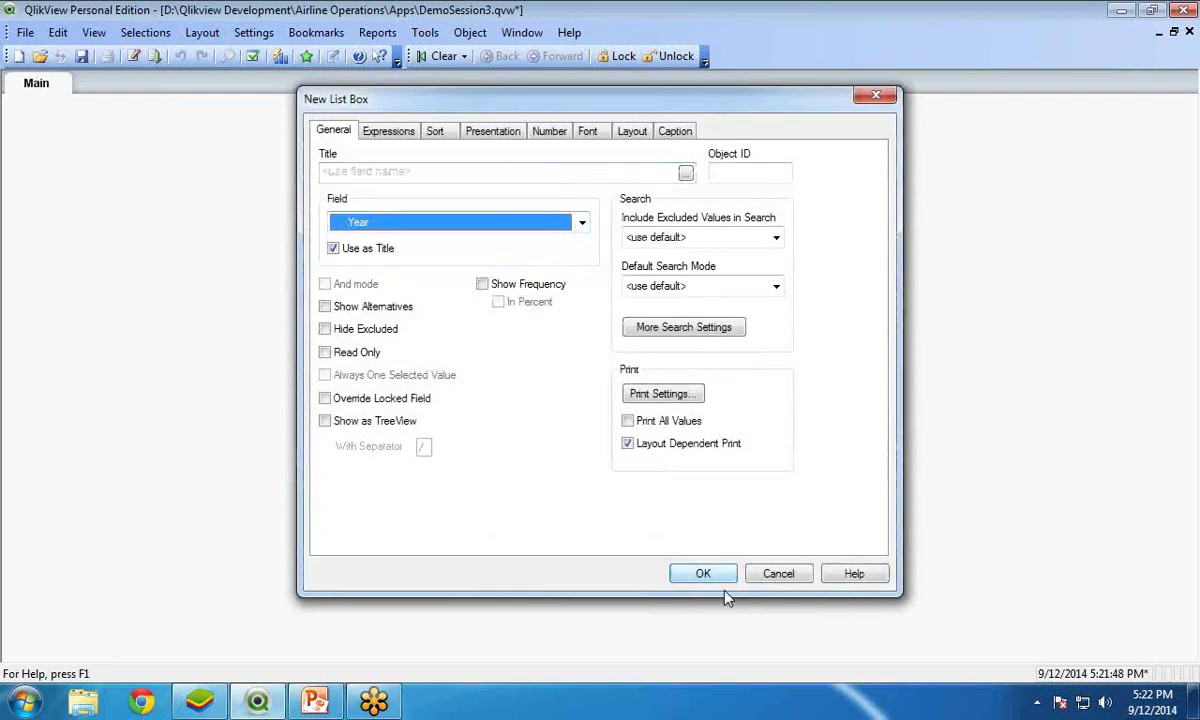
{"action": "left_click", "coordinate": [703, 573]}
{"action": "left_click_drag", "start_coordinate": [405, 209], "coordinate": [418, 177]}
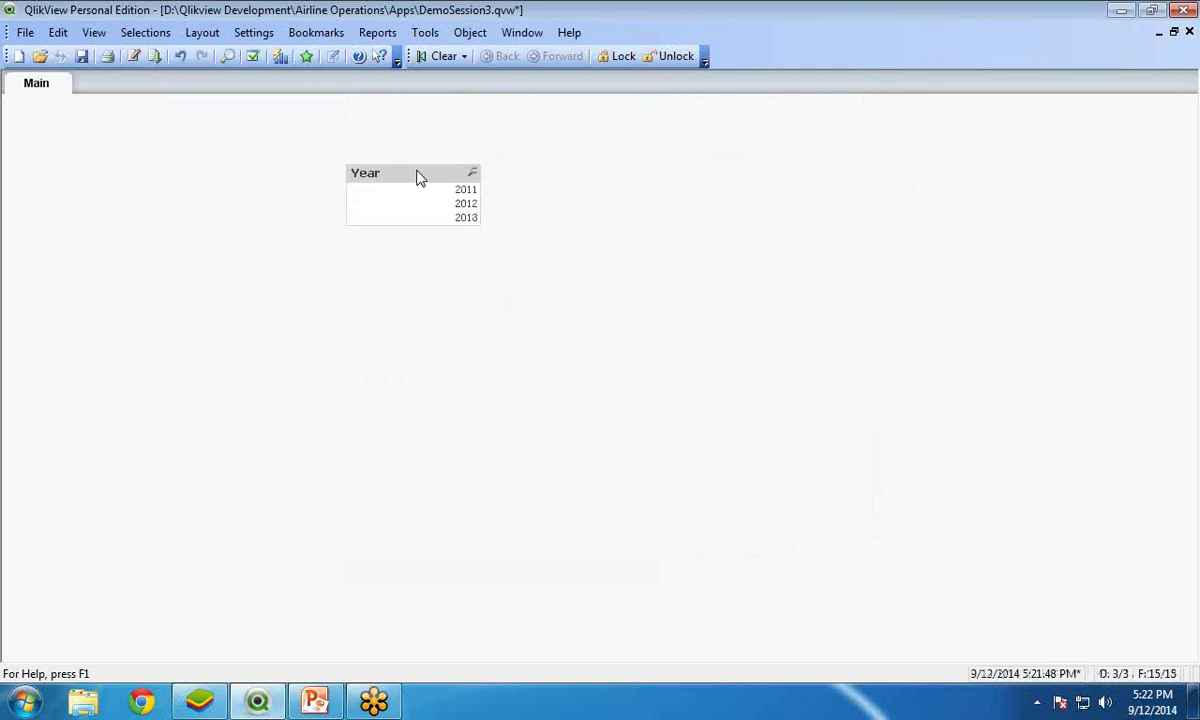
- Turn off the single-column layout of the Year list box and fix its number of columns at 3
{"action": "right_click", "coordinate": [410, 169]}
{"action": "left_click", "coordinate": [367, 187]}
{"action": "mouse_move", "coordinate": [410, 225]}
{"action": "left_mouse_down"}
{"action": "mouse_move", "coordinate": [410, 209]}
{"action": "mouse_move", "coordinate": [411, 226]}
{"action": "left_mouse_up"}
{"action": "right_click", "coordinate": [393, 178]}
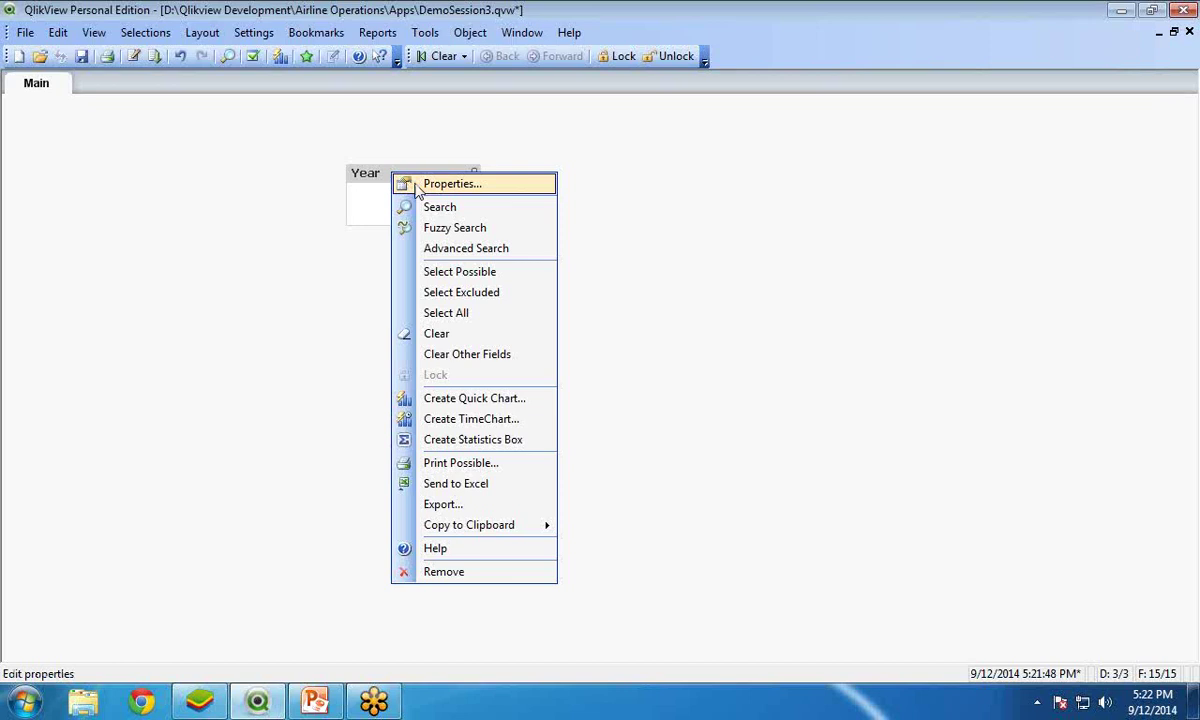
{"action": "left_click", "coordinate": [418, 183]}
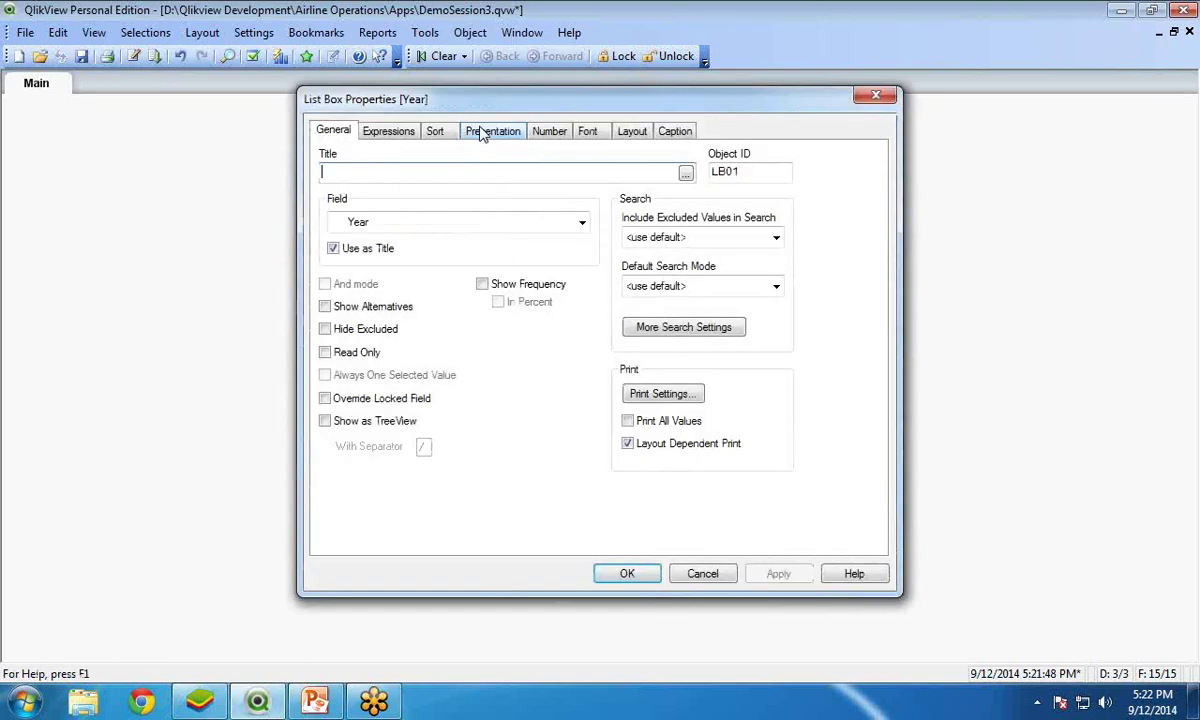
{"action": "left_click", "coordinate": [483, 134]}
{"action": "left_click", "coordinate": [334, 348]}
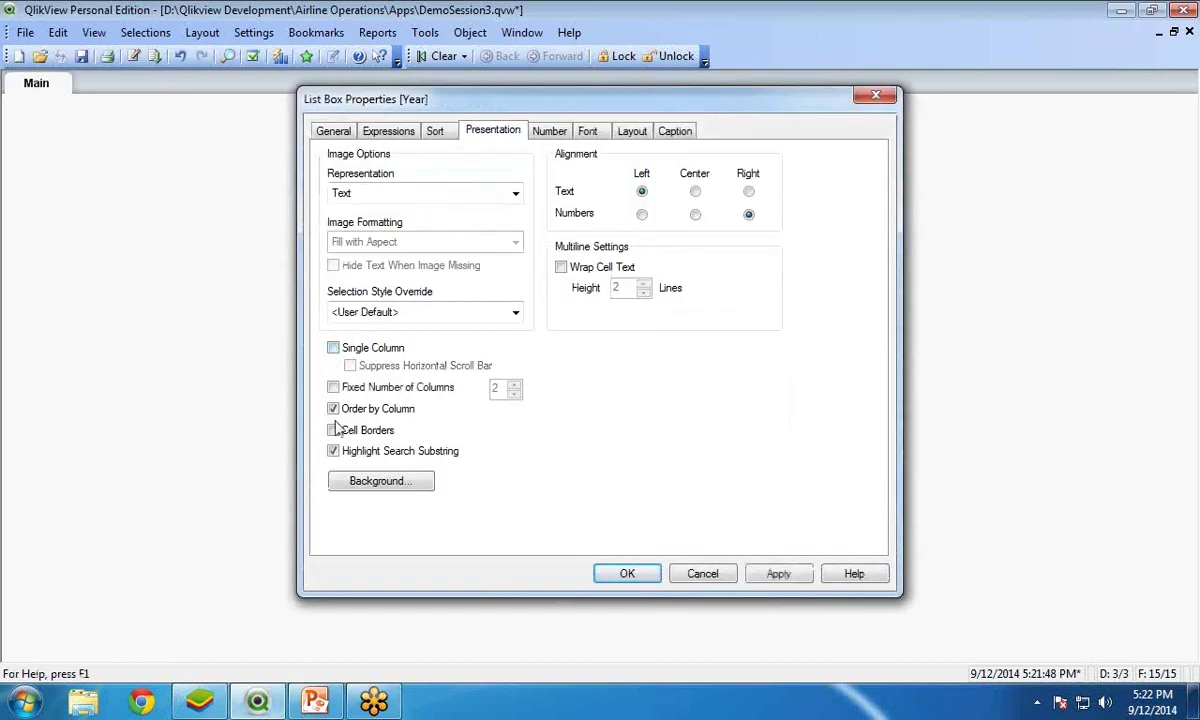
{"action": "left_click", "coordinate": [333, 387]}
{"action": "left_click", "coordinate": [514, 384]}
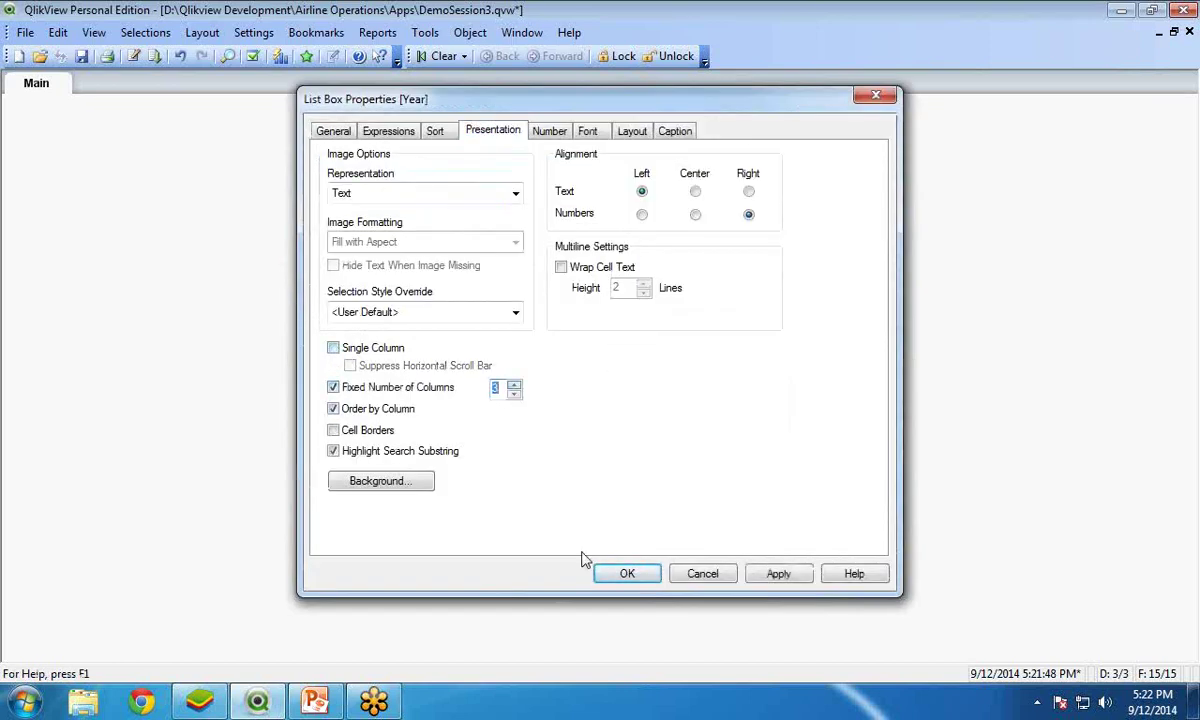
{"action": "left_click", "coordinate": [627, 573]}
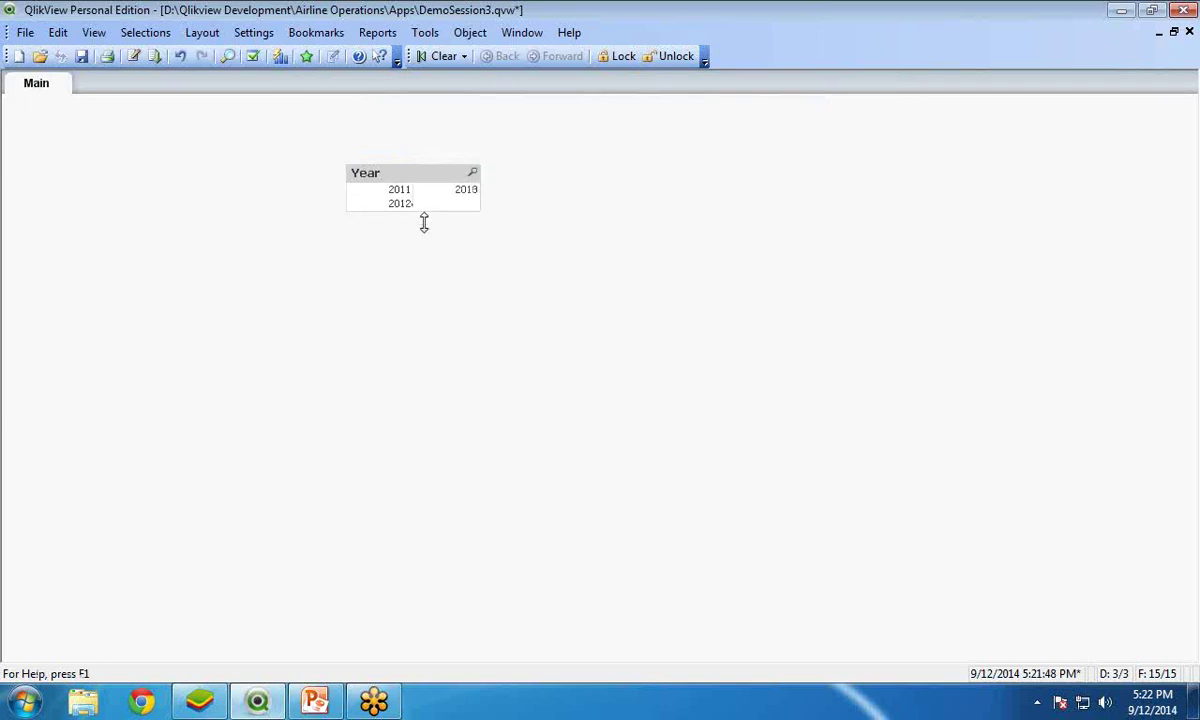
- Resize the Year list box so its three years fit in one row, and move it up a little
{"action": "left_click_drag", "start_coordinate": [424, 222], "coordinate": [421, 205]}
{"action": "left_click_drag", "start_coordinate": [480, 179], "coordinate": [683, 174]}
{"action": "left_click_drag", "start_coordinate": [552, 177], "coordinate": [555, 160]}
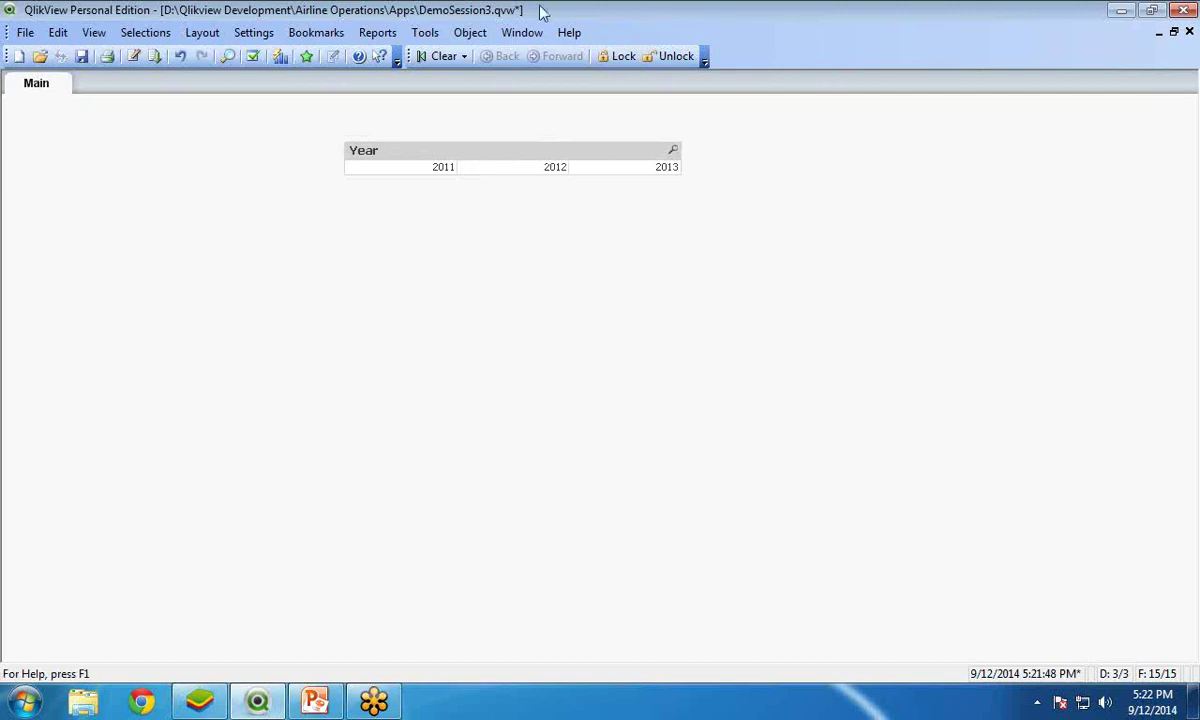
- Start a new straight table chart below the Year list box with Company_Name as its dimension
{"action": "right_click", "coordinate": [449, 245]}
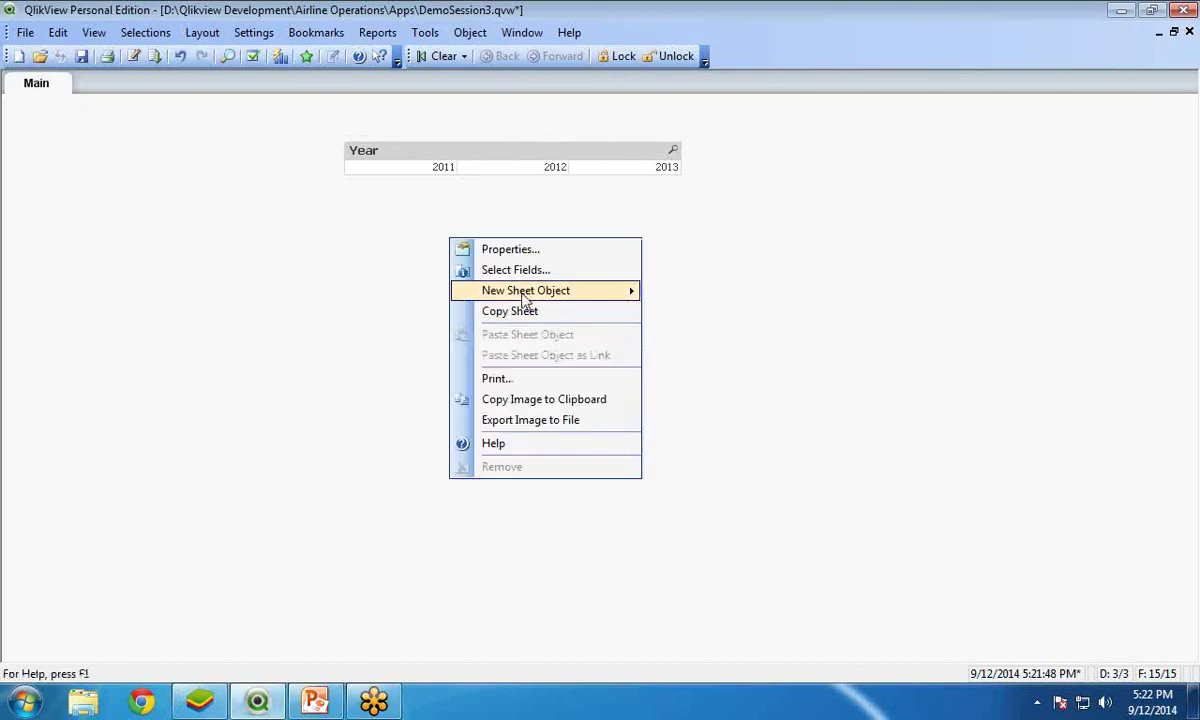
{"action": "mouse_move", "coordinate": [552, 290]}
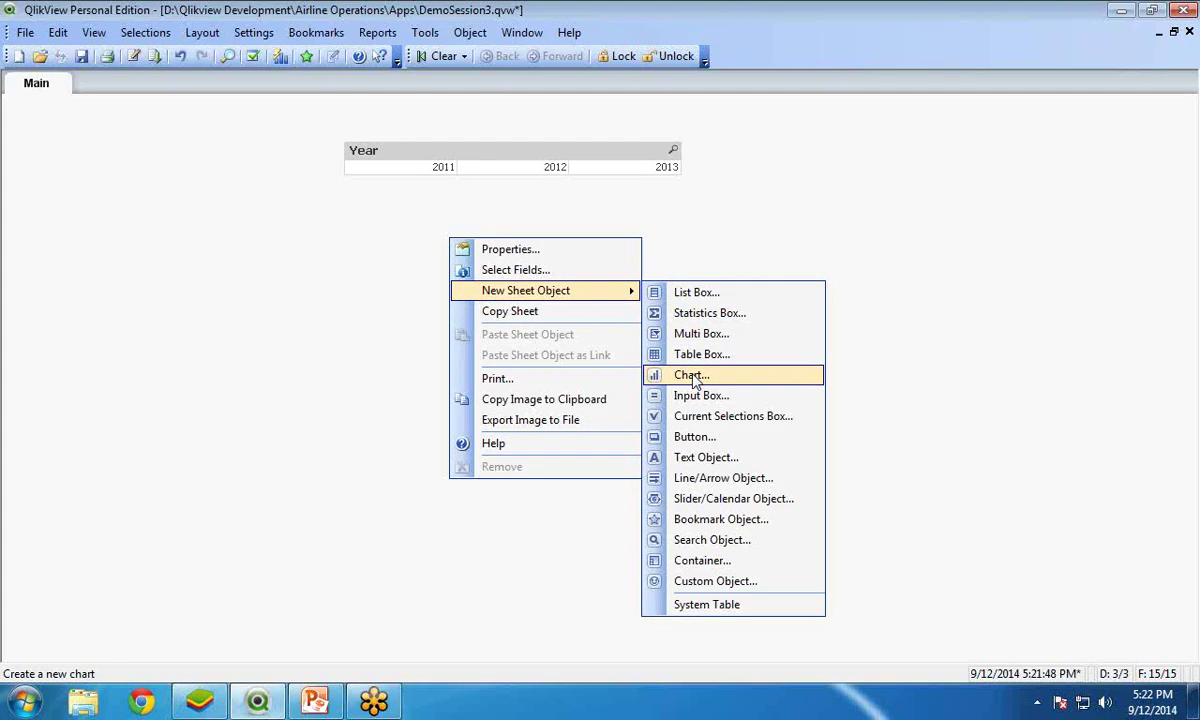
{"action": "left_click", "coordinate": [692, 374]}
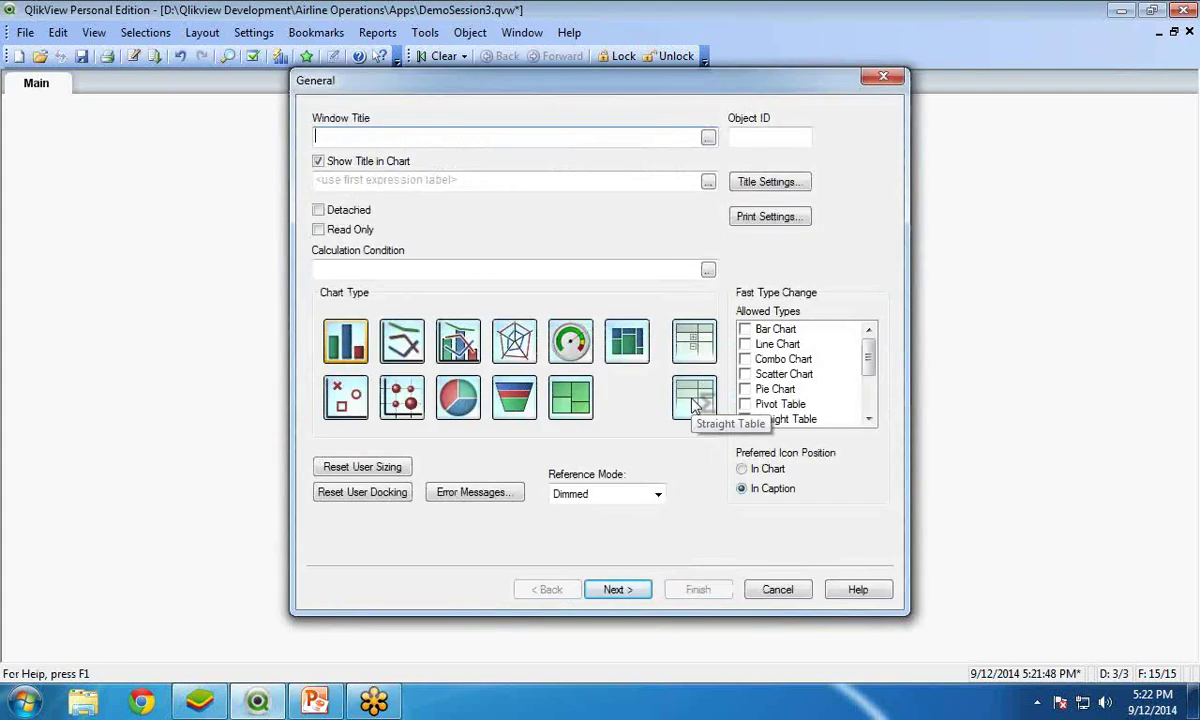
{"action": "left_click", "coordinate": [694, 403]}
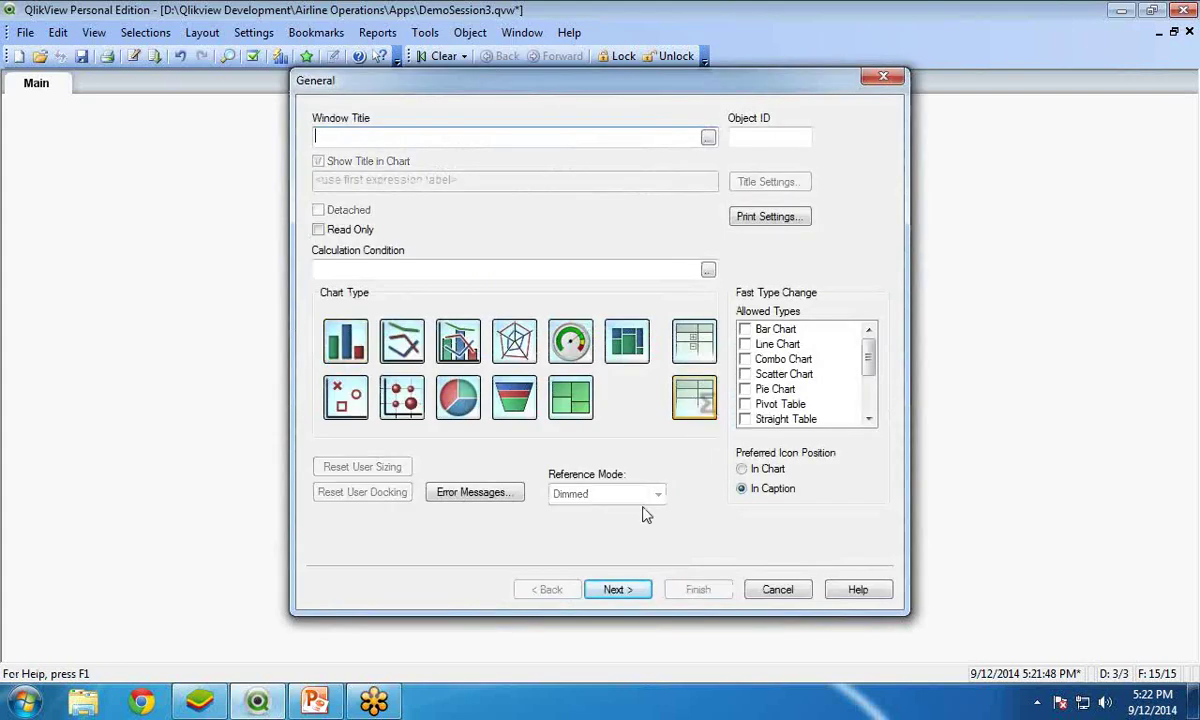
{"action": "left_click", "coordinate": [628, 593]}
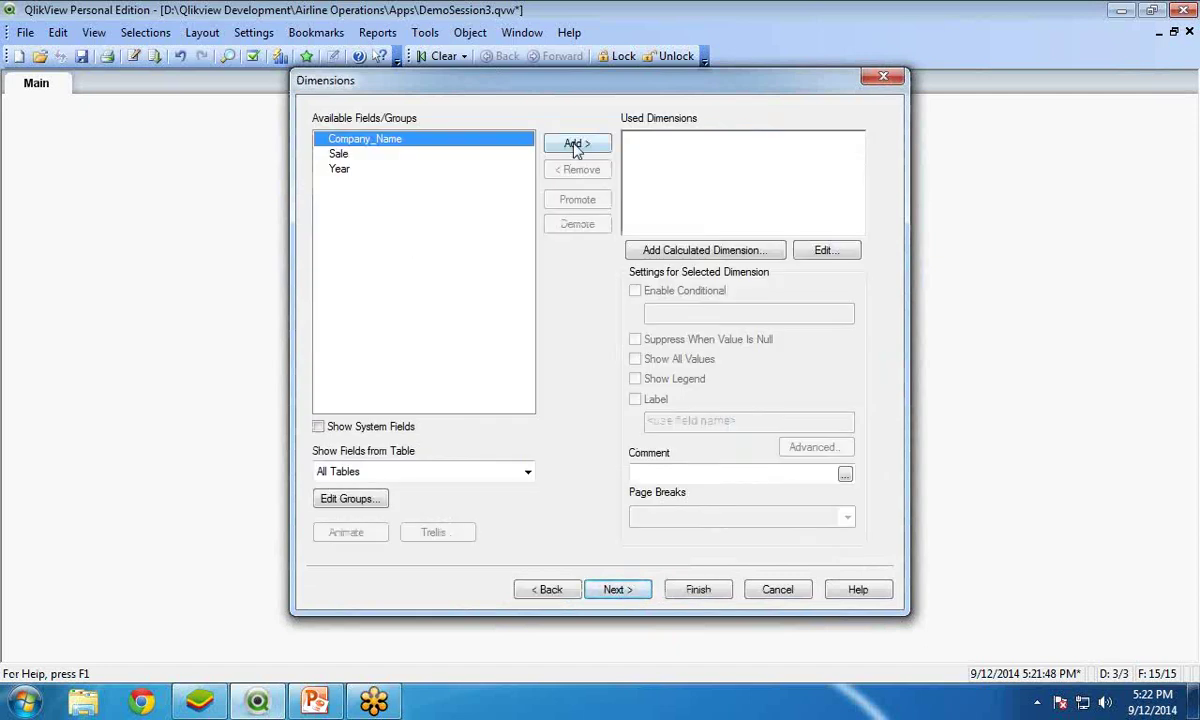
{"action": "left_click", "coordinate": [577, 146]}
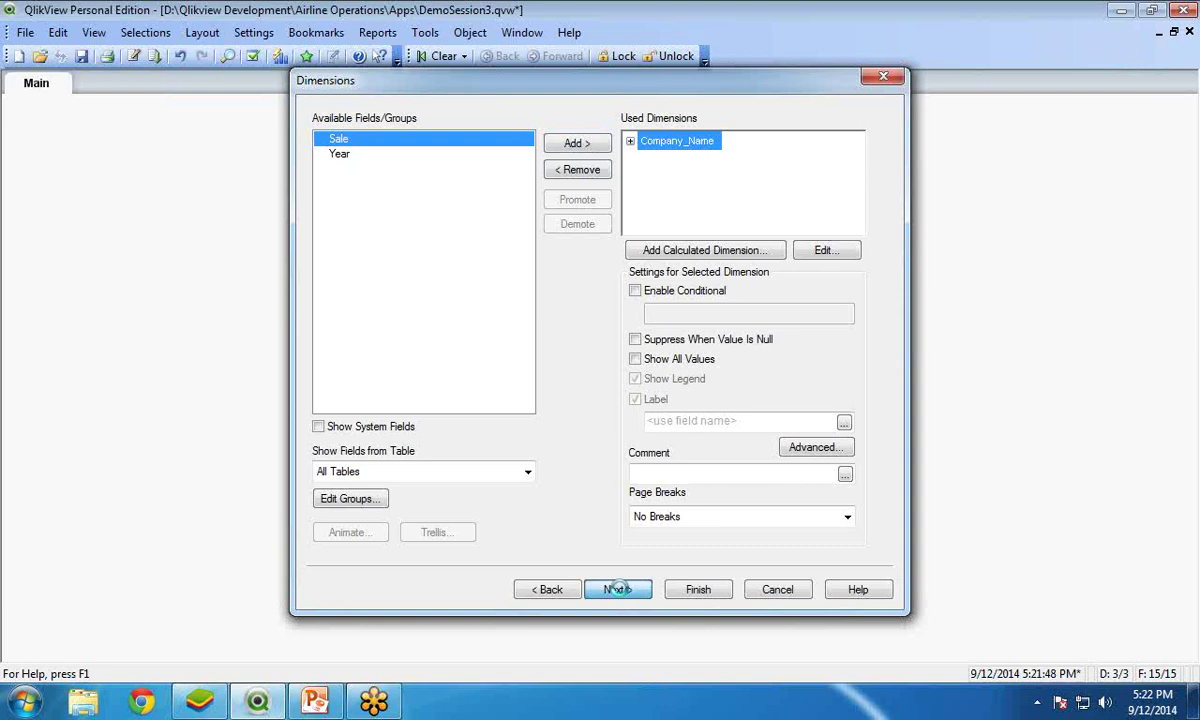
- Add the expression sum(Sale) labelled Total Sale, finish the straight table and position it under the Year list box
{"action": "left_click", "coordinate": [618, 590]}
{"action": "type", "text": "s"}
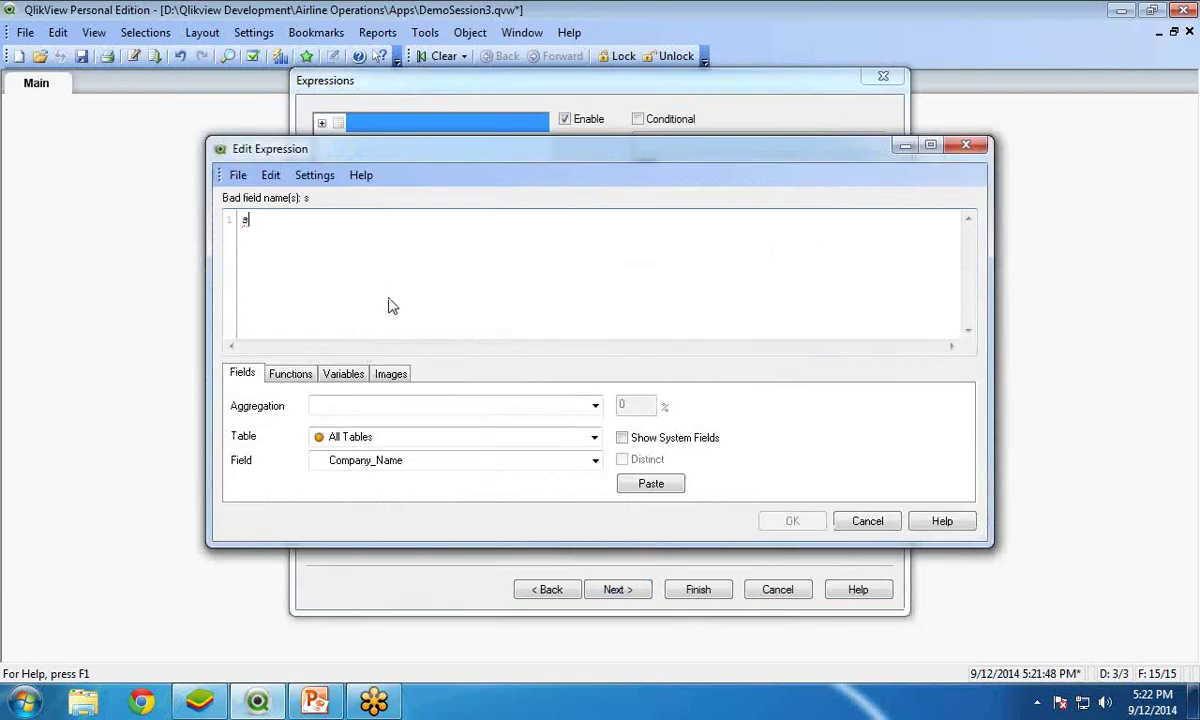
{"action": "type", "text": "um(Sale"}
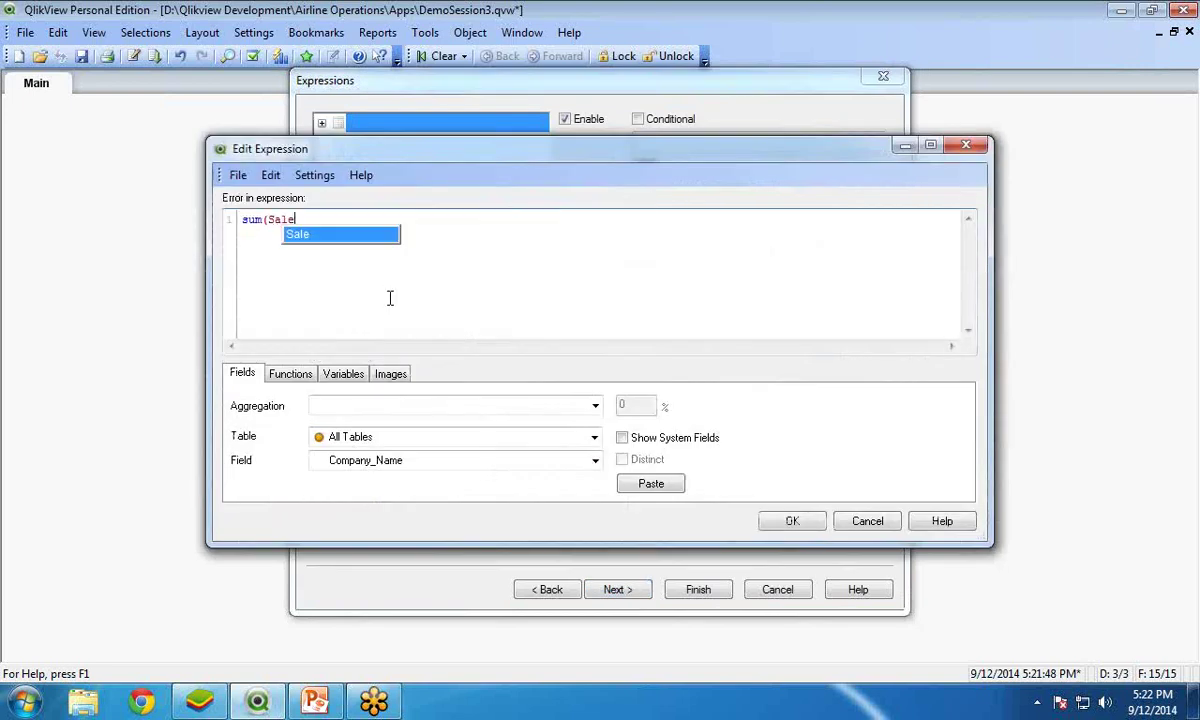
{"action": "left_click", "coordinate": [789, 523]}
{"action": "left_click", "coordinate": [685, 179]}
{"action": "type", "text": "Tot"}
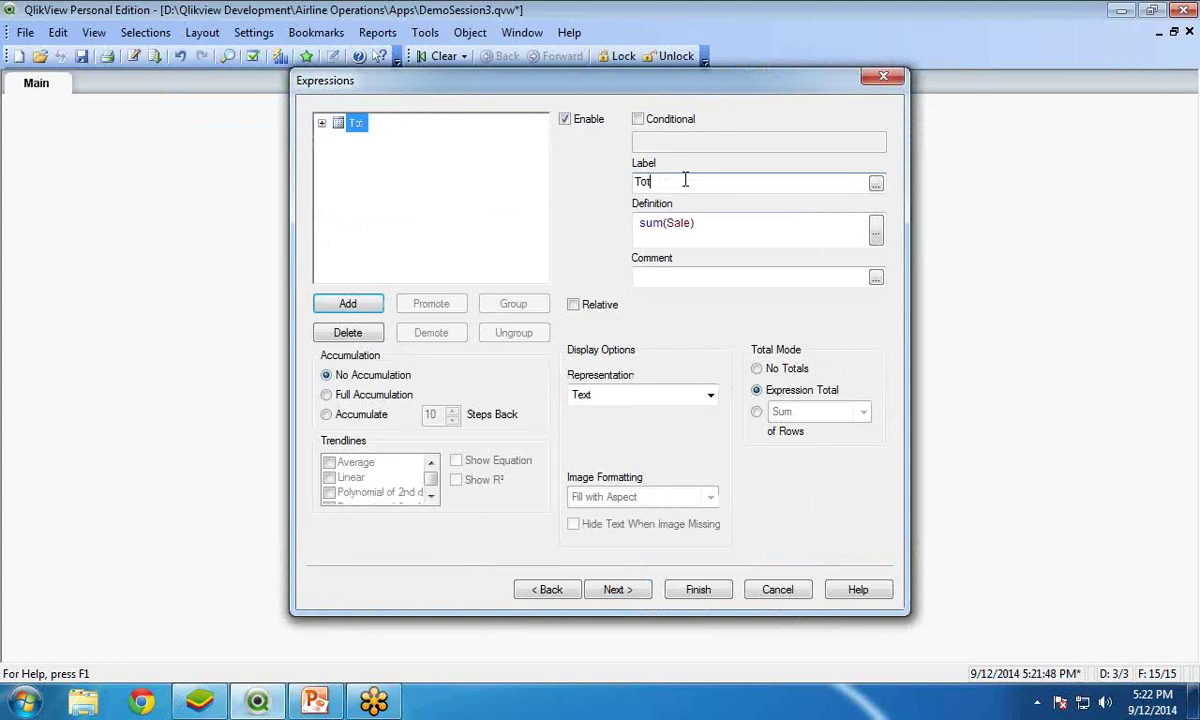
{"action": "type", "text": "al Sale"}
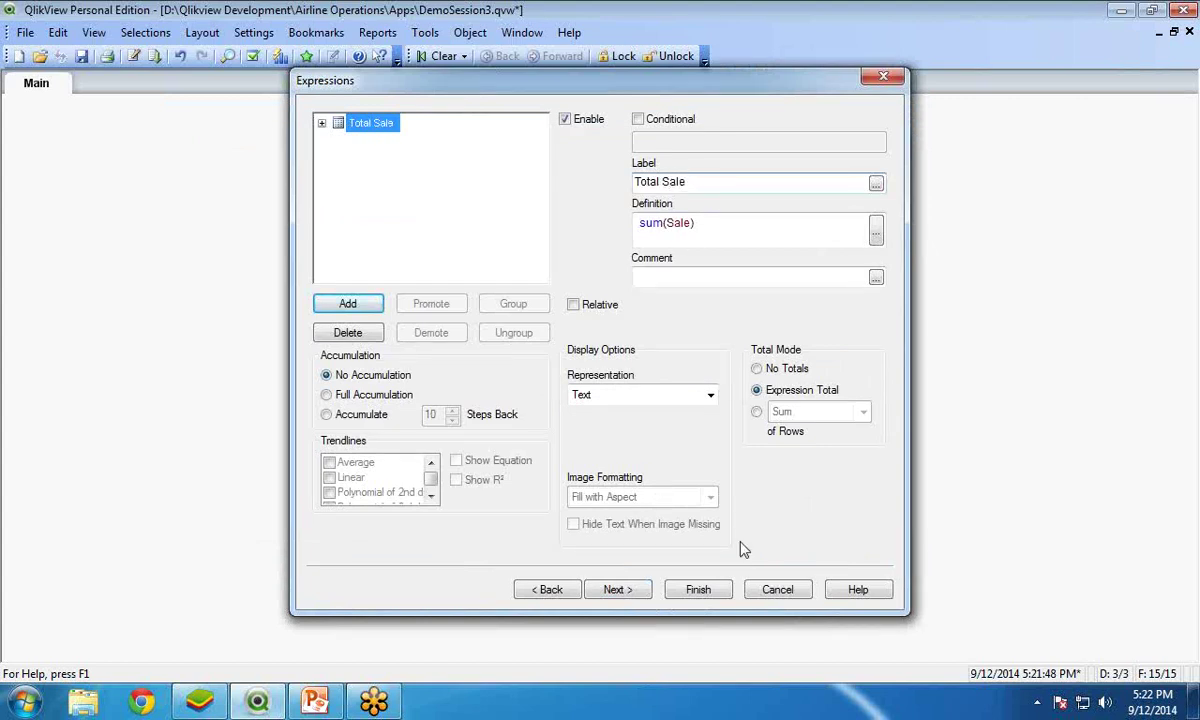
{"action": "left_click", "coordinate": [692, 594]}
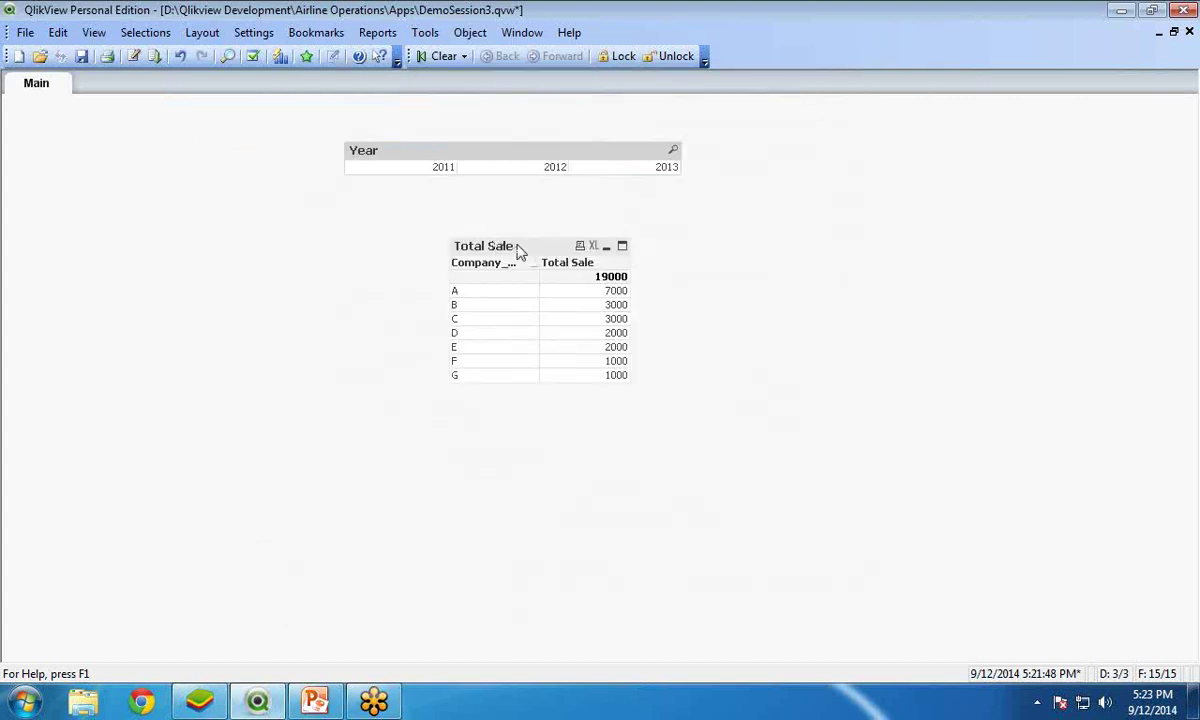
{"action": "left_click_drag", "start_coordinate": [486, 240], "coordinate": [469, 249]}
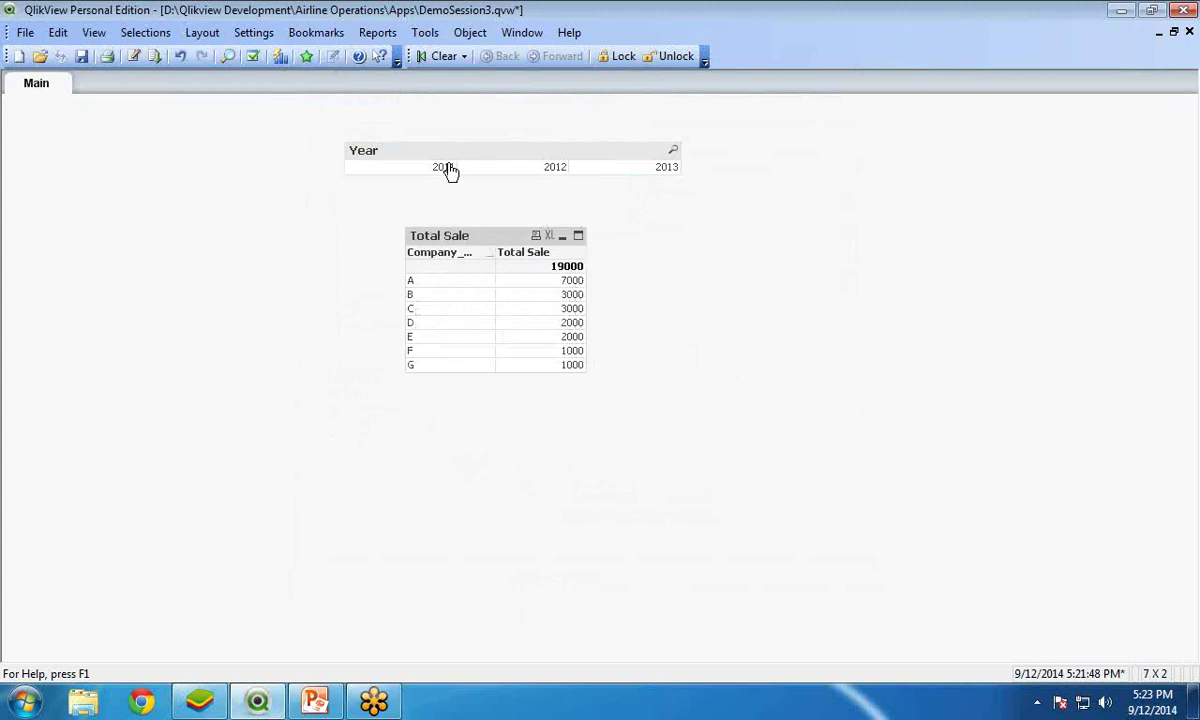
- Clear all selections and filter the Total Sale table by year 2011 and by 2012 to compare company sales
{"action": "left_click", "coordinate": [426, 61]}
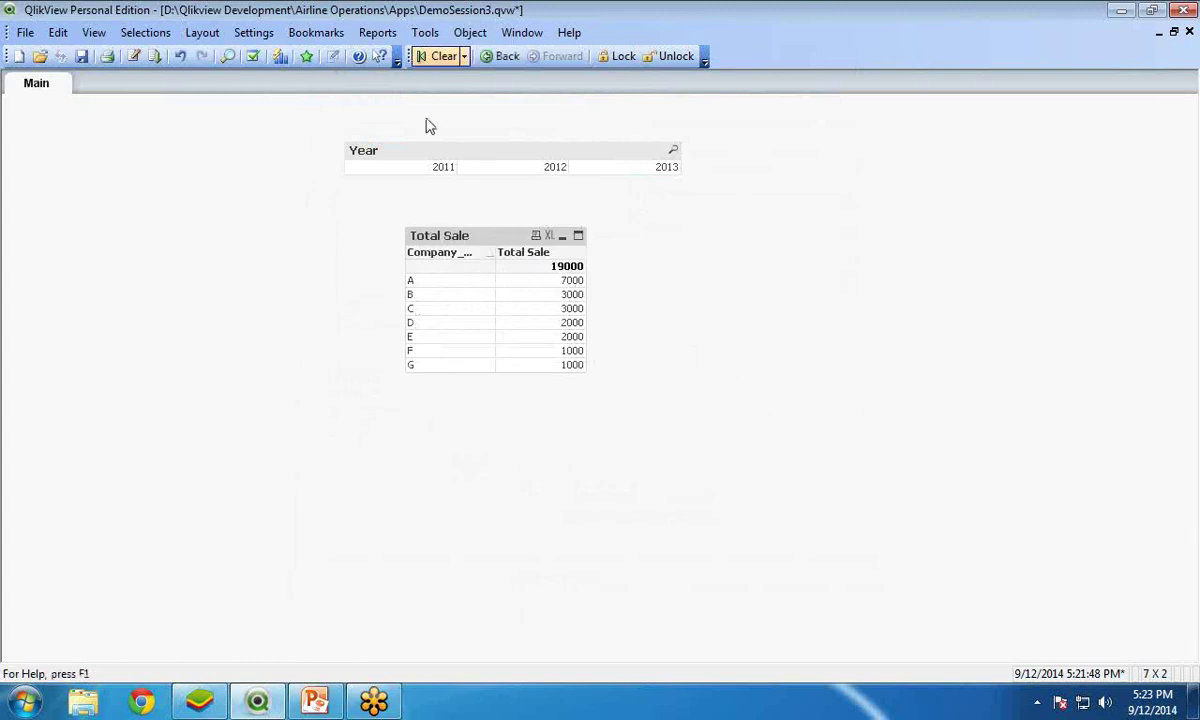
{"action": "left_click", "coordinate": [433, 173]}
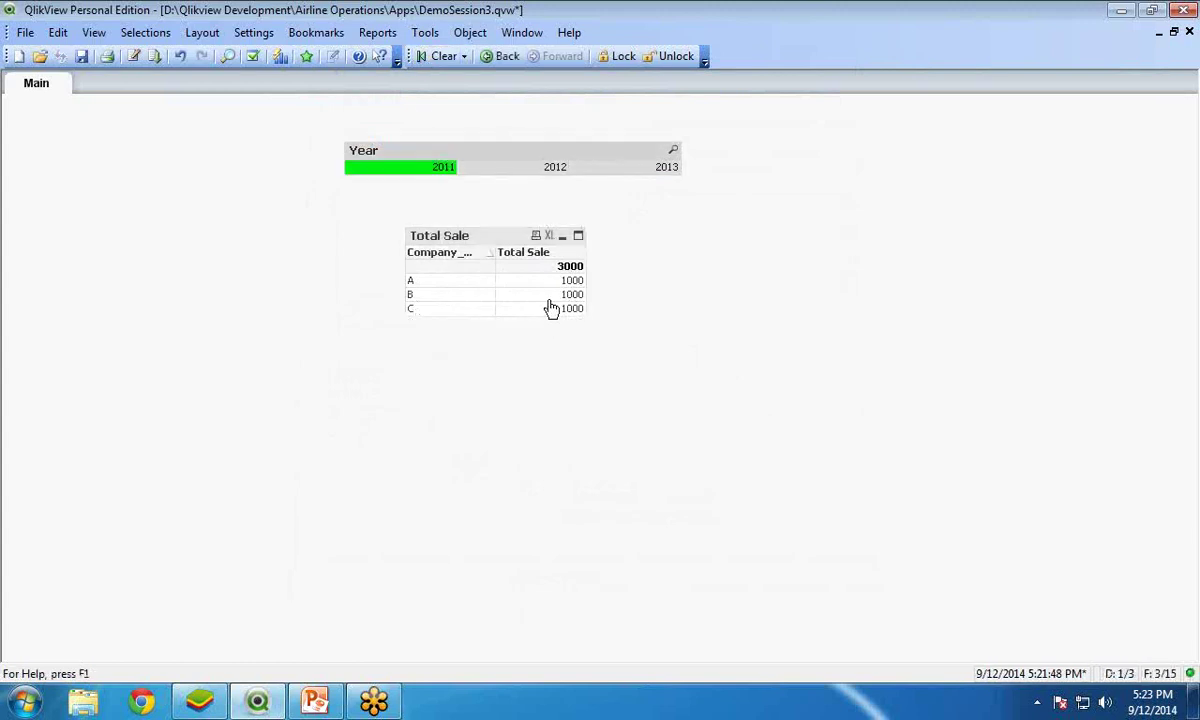
{"action": "left_click", "coordinate": [533, 168]}
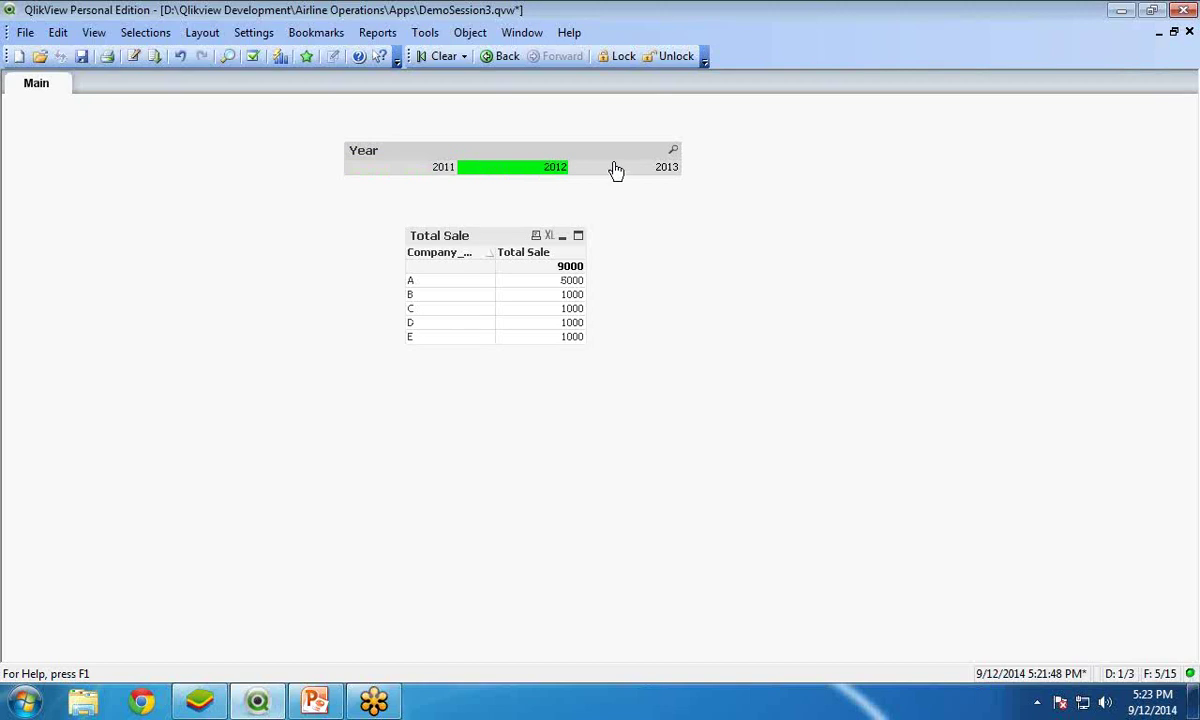
- Compare company sales in the Total Sale table by switching the Year selection between years, ending on 2011, and dismiss the mail notification
{"action": "left_click", "coordinate": [637, 170]}
{"action": "left_click", "coordinate": [524, 168]}
{"action": "left_click", "coordinate": [412, 167]}
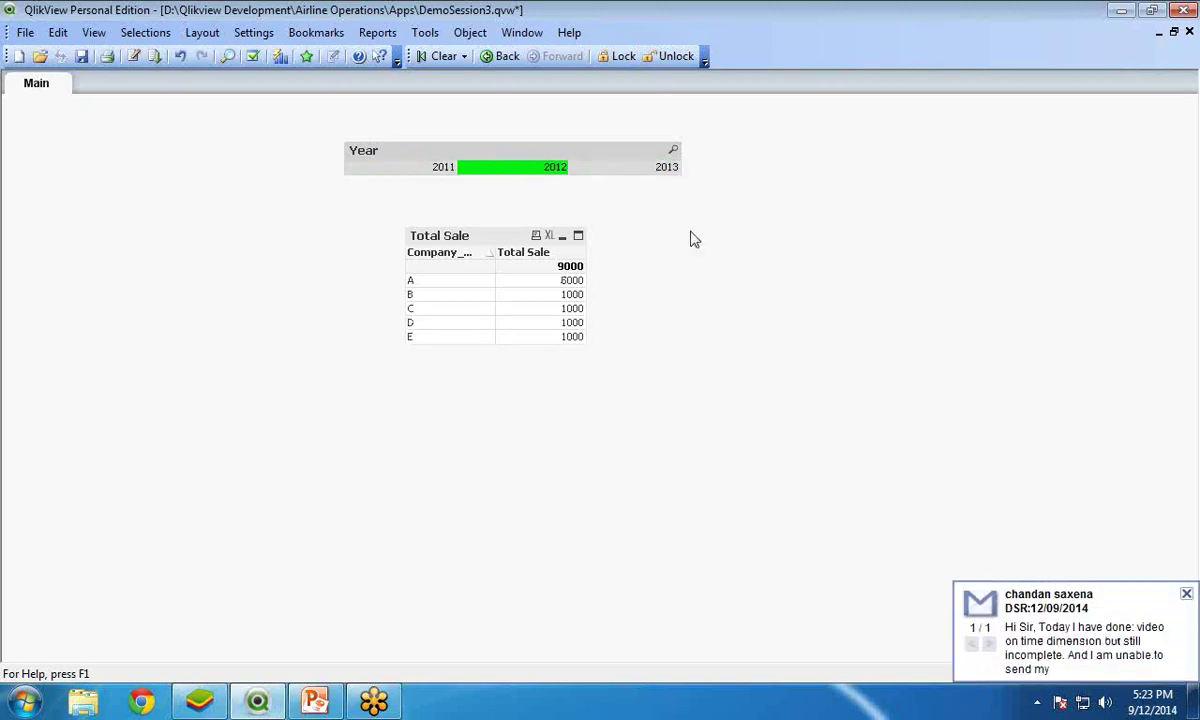
{"action": "left_click", "coordinate": [1186, 594]}
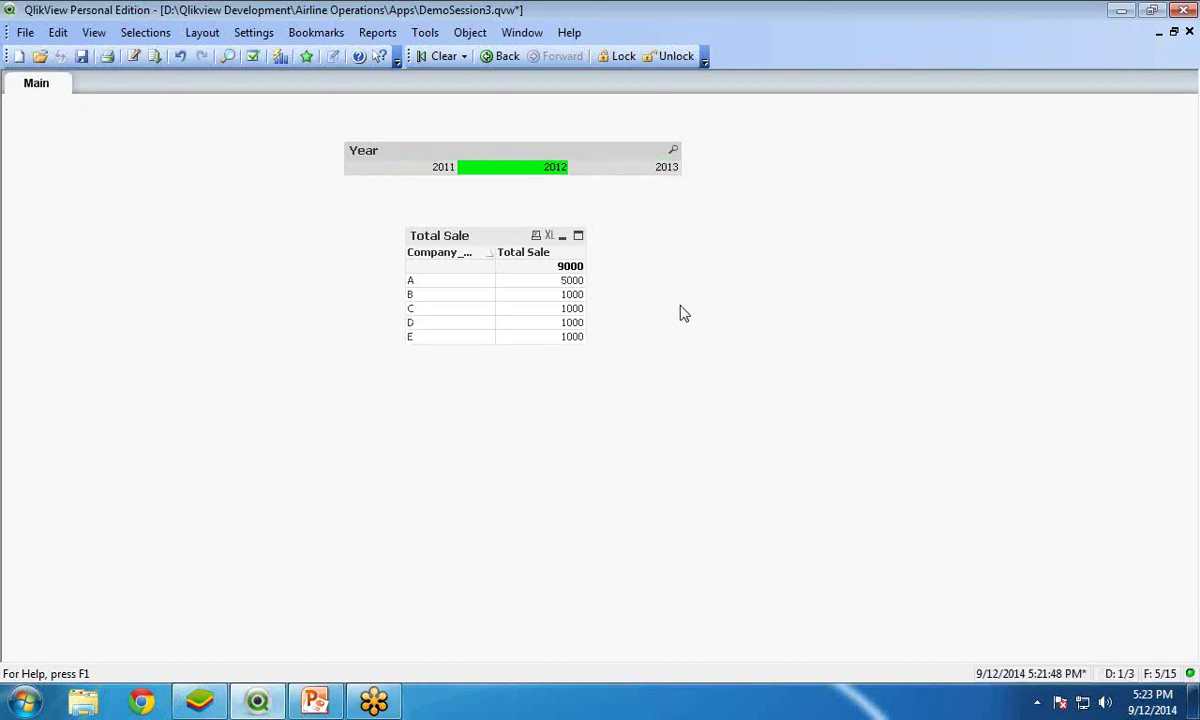
{"action": "left_click", "coordinate": [403, 169]}
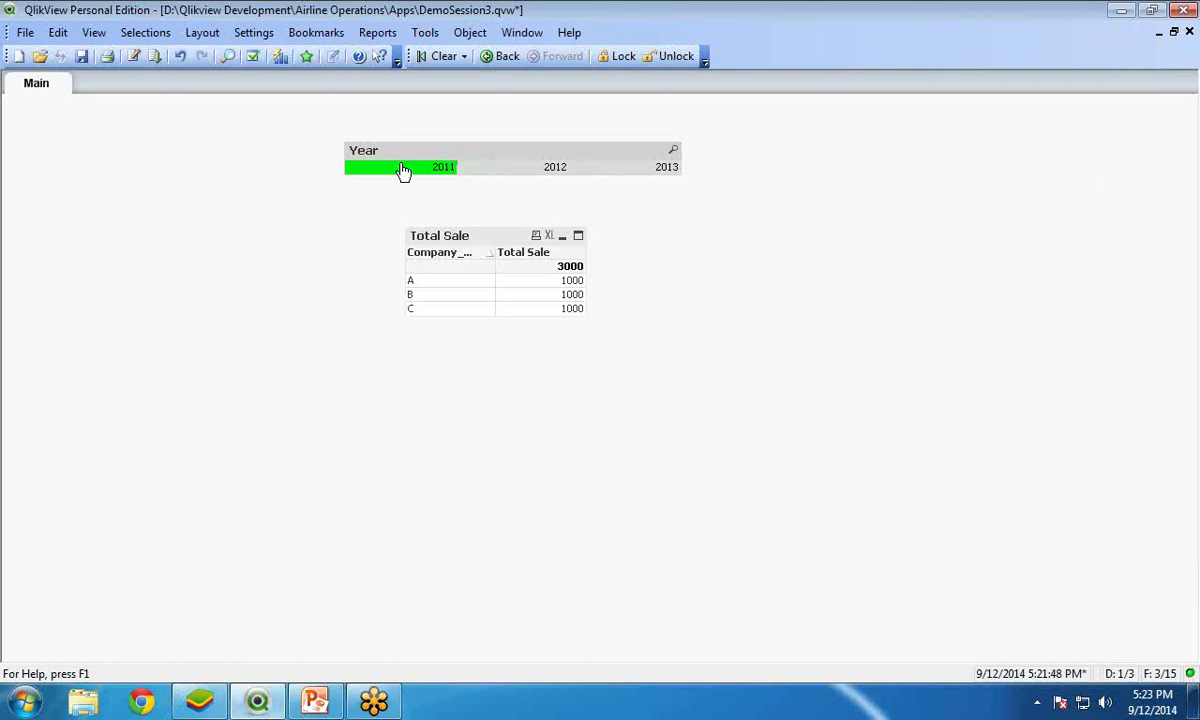
- Open a blank Notepad document and write the heading "Syntax:" followed by an empty line
{"action": "left_click", "coordinate": [24, 703]}
{"action": "type", "text": "no"}
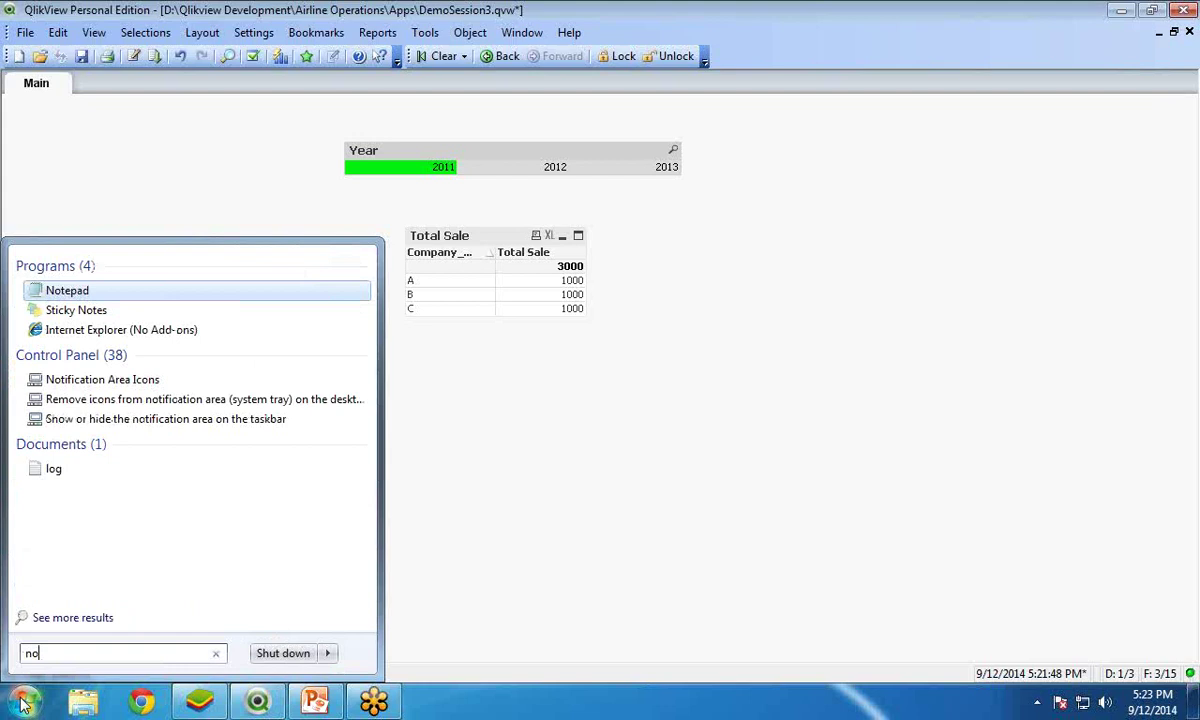
{"action": "type", "text": "tepad"}
{"action": "key", "text": "Return"}
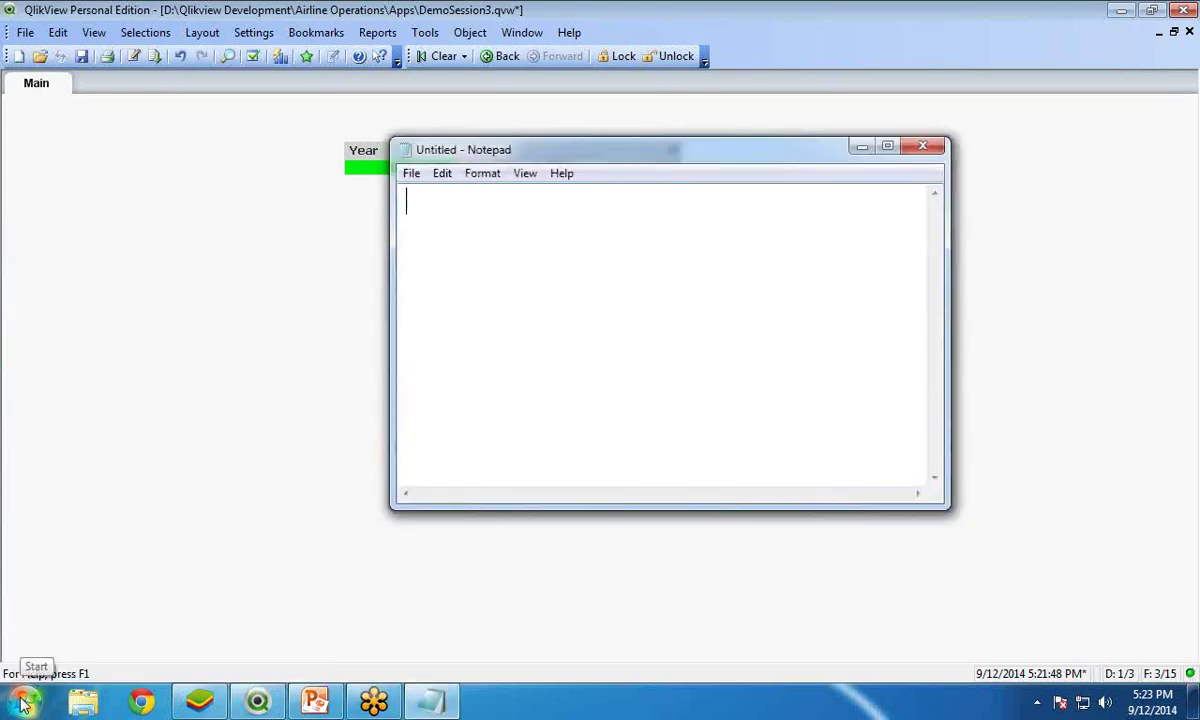
{"action": "type", "text": "Syntax:"}
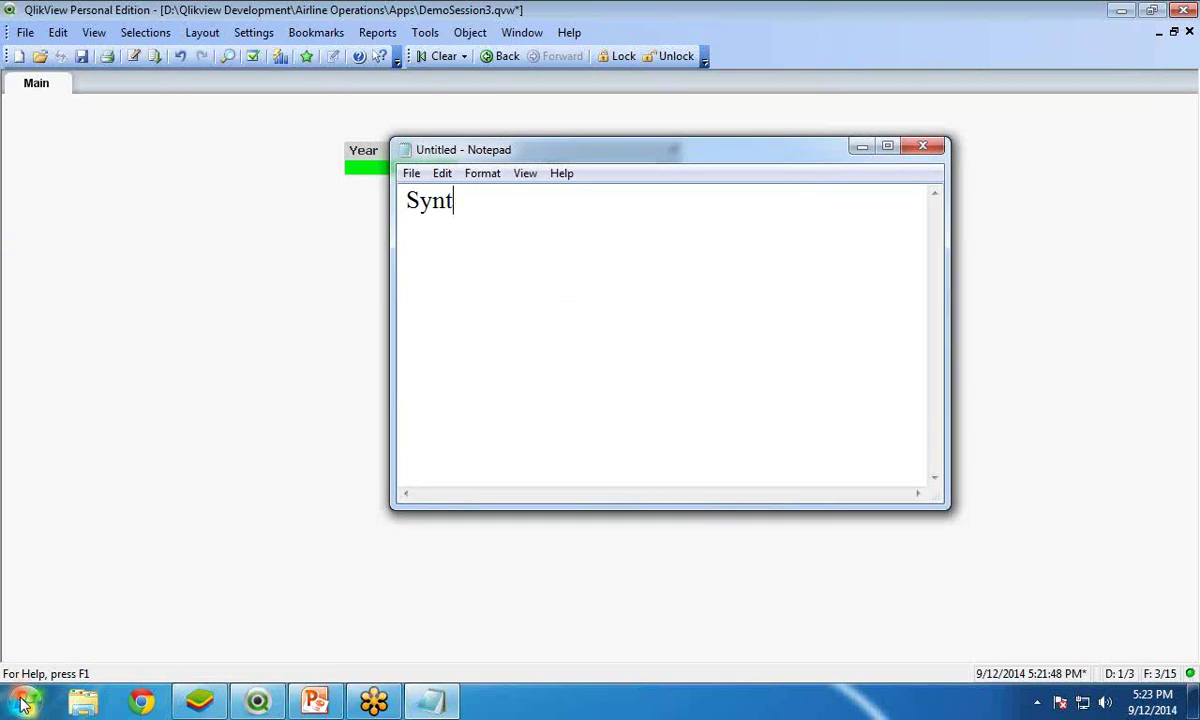
{"action": "key", "text": "Return"}
{"action": "key", "text": "Return"}
- Write the set analysis skeleton sum({< >}sales) under the Syntax heading, leaving a gap between the angle brackets
{"action": "type", "text": "sum("}
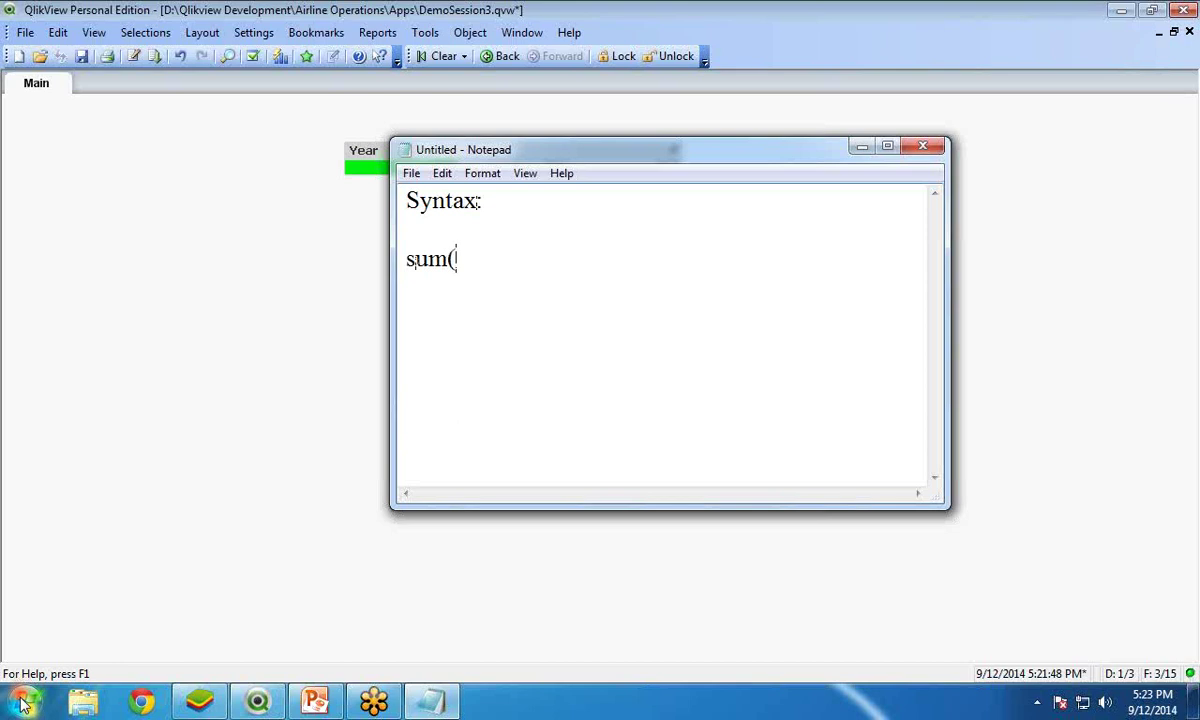
{"action": "type", "text": "{}"}
{"action": "key", "text": "Right"}
{"action": "type", "text": ")"}
{"action": "key", "text": "BackSpace"}
{"action": "type", "text": "sale"}
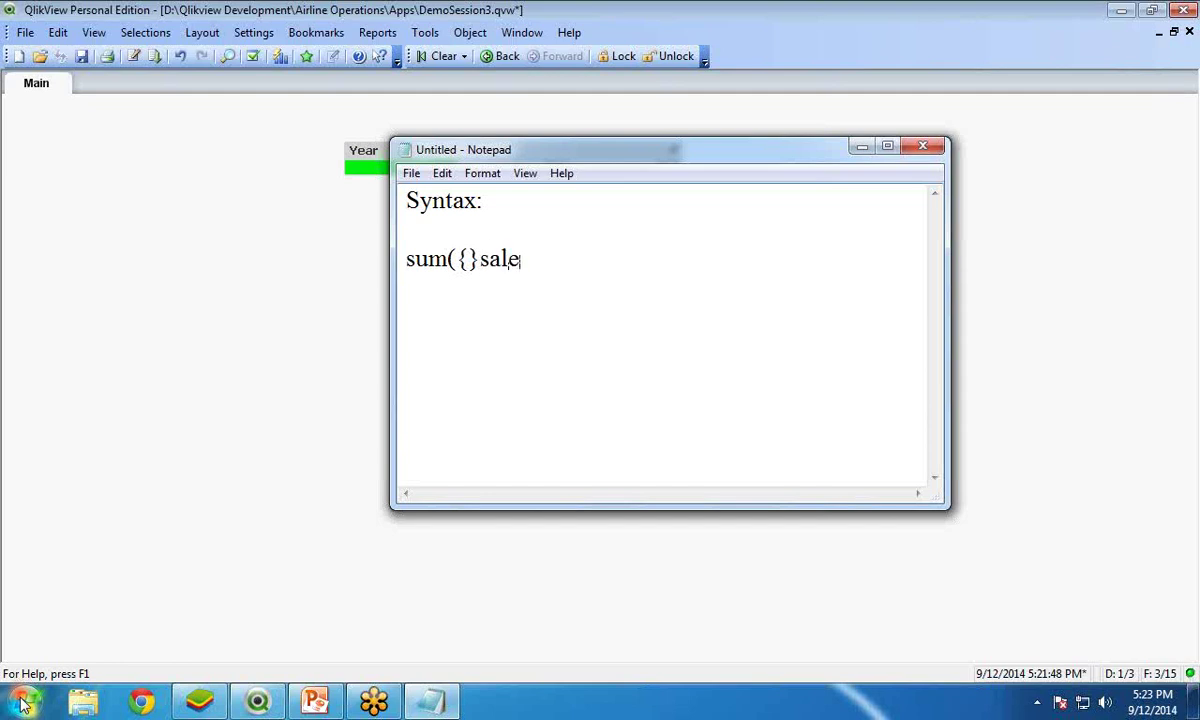
{"action": "type", "text": "s)"}
{"action": "key", "text": "Left"}
{"action": "key", "text": "Left"}
{"action": "key", "text": "Left"}
{"action": "key", "text": "Left"}
{"action": "type", "text": "<>"}
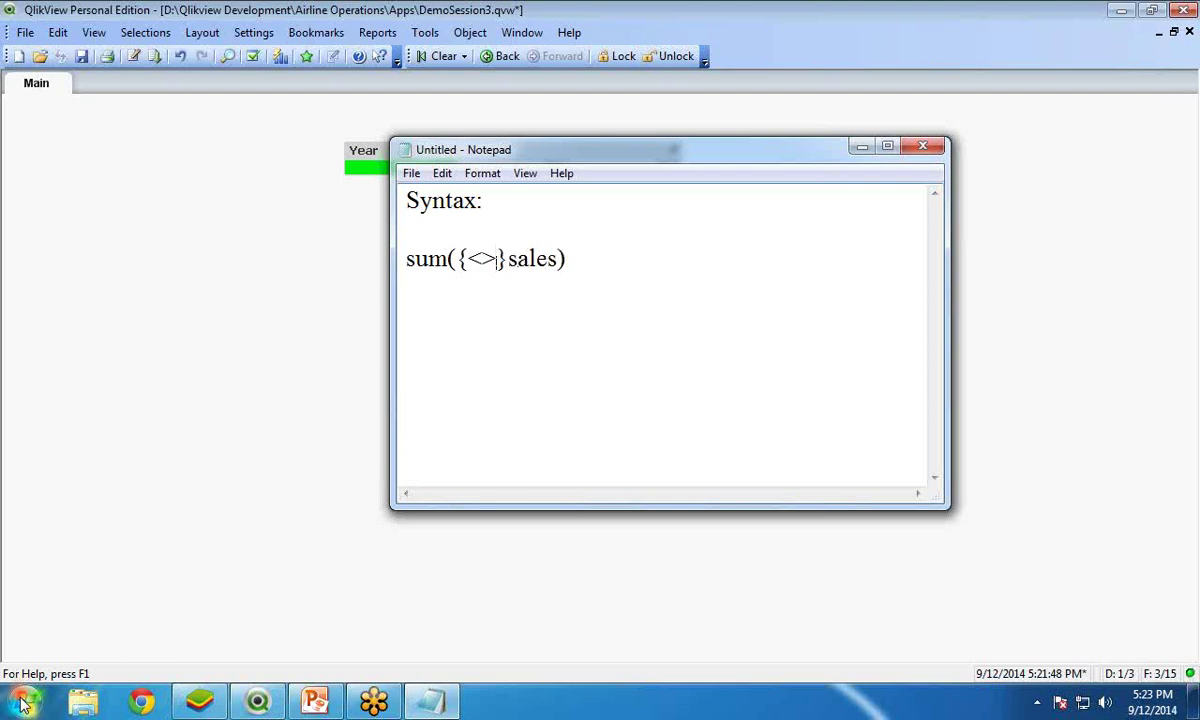
{"action": "key", "text": "Left"}
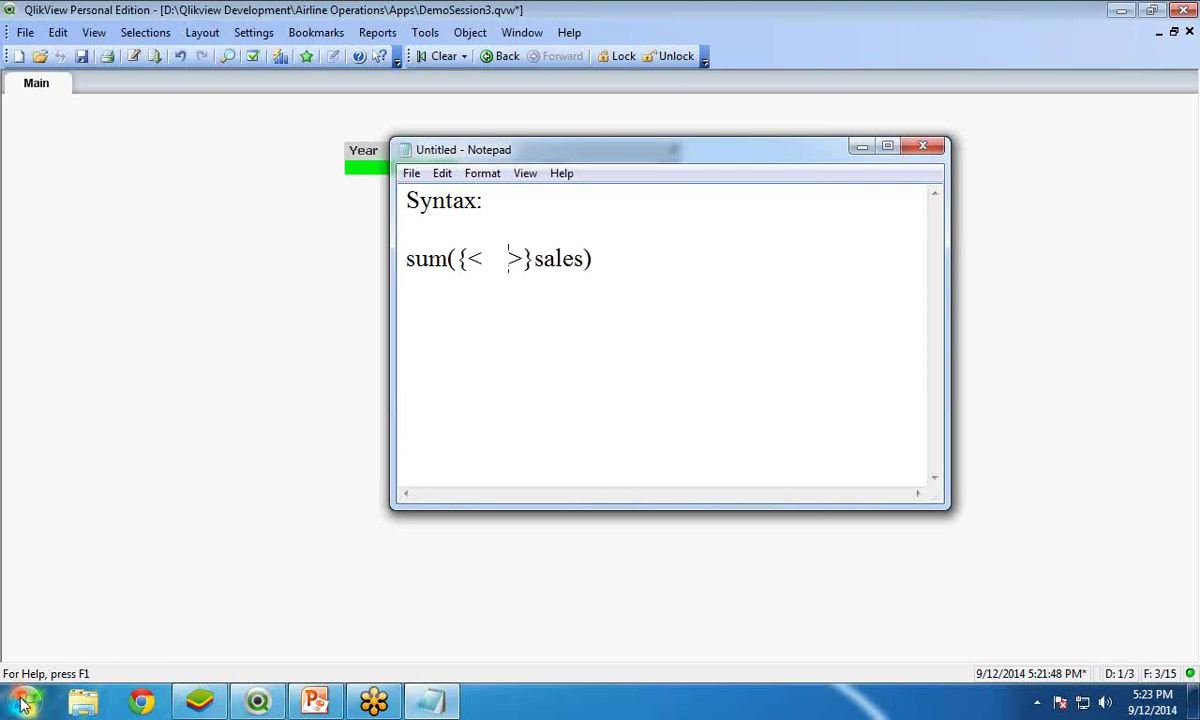
- Try the set identifiers 0, 1, $ and $1 in turn between the opening brace and the angle bracket
{"action": "key", "text": "Left"}
{"action": "key", "text": "Left"}
{"action": "key", "text": "Left"}
{"action": "key", "text": "Left"}
{"action": "key", "text": "Left"}
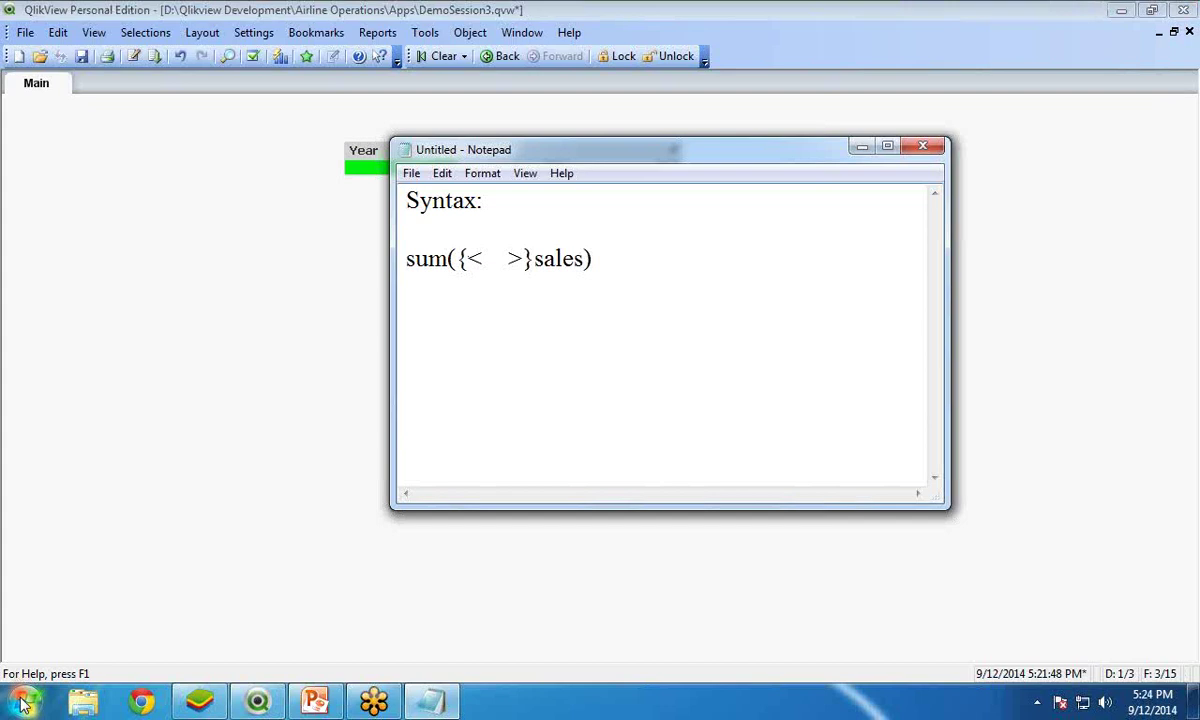
{"action": "type", "text": "0"}
{"action": "key", "text": "BackSpace"}
{"action": "type", "text": "1"}
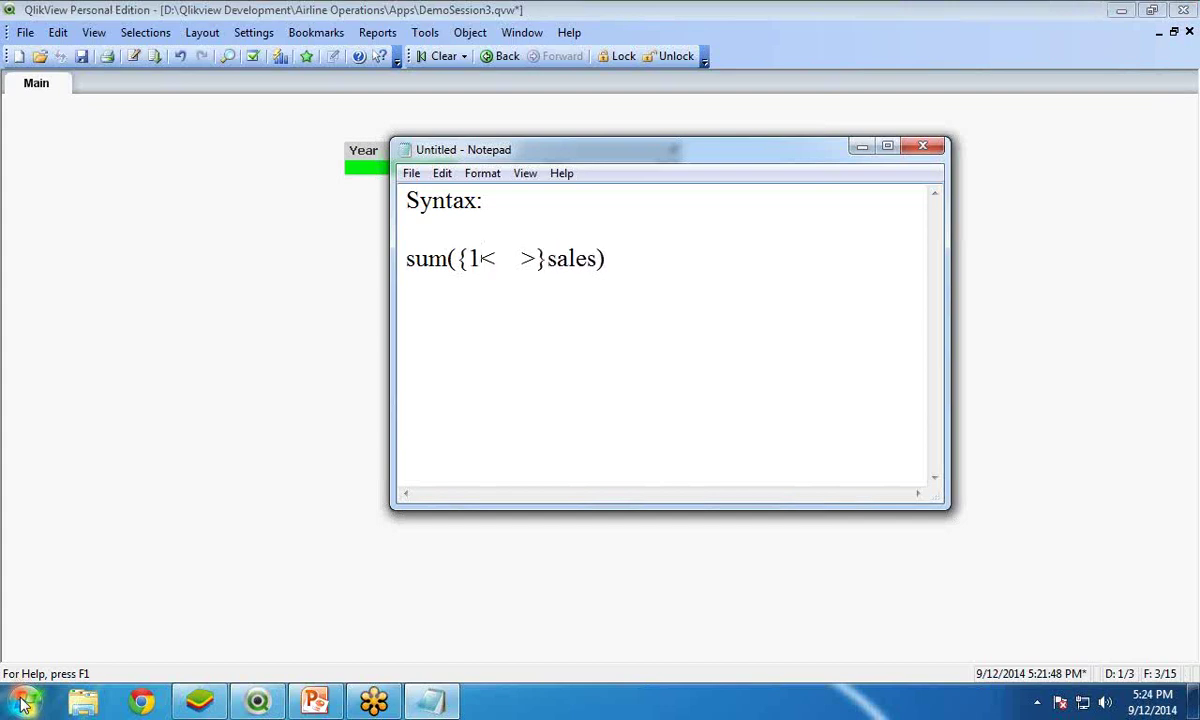
{"action": "key", "text": "BackSpace"}
{"action": "type", "text": "$"}
{"action": "key", "text": "BackSpace"}
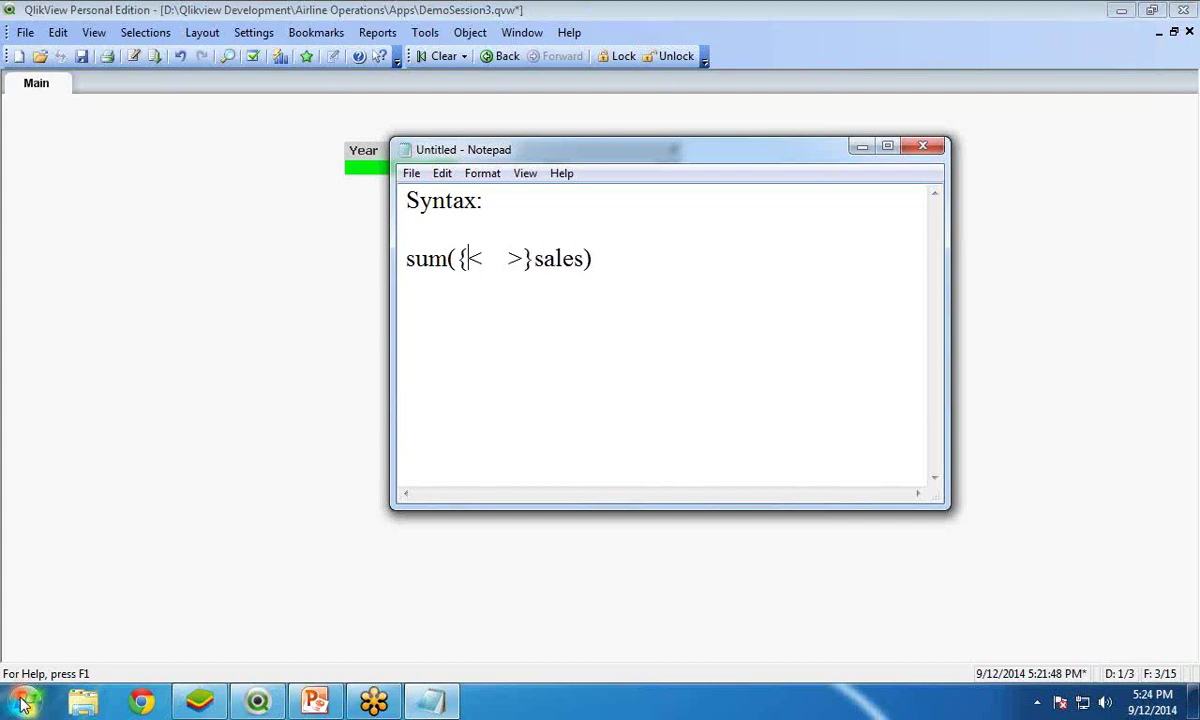
{"action": "type", "text": "$1"}
{"action": "key", "text": "BackSpace"}
{"action": "key", "text": "BackSpace"}
- Insert the placeholder word "identifiers" between the opening brace and the angle bracket of the sum expression
{"action": "type", "text": "id"}
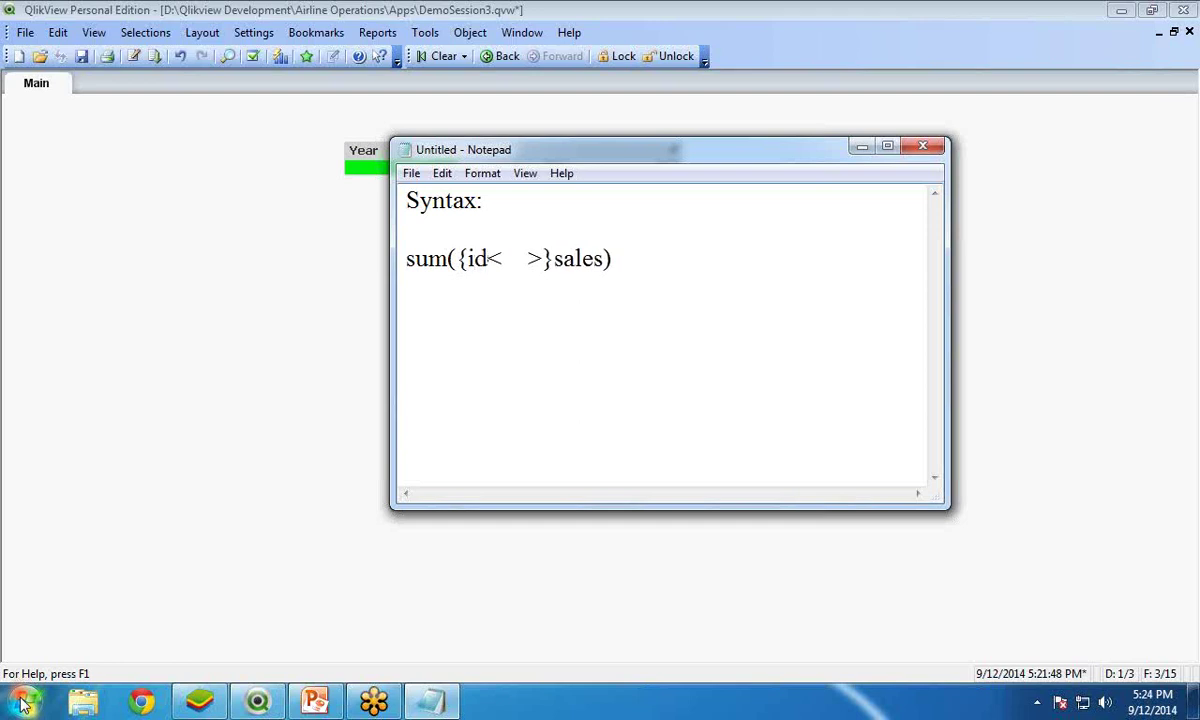
{"action": "type", "text": "entifier"}
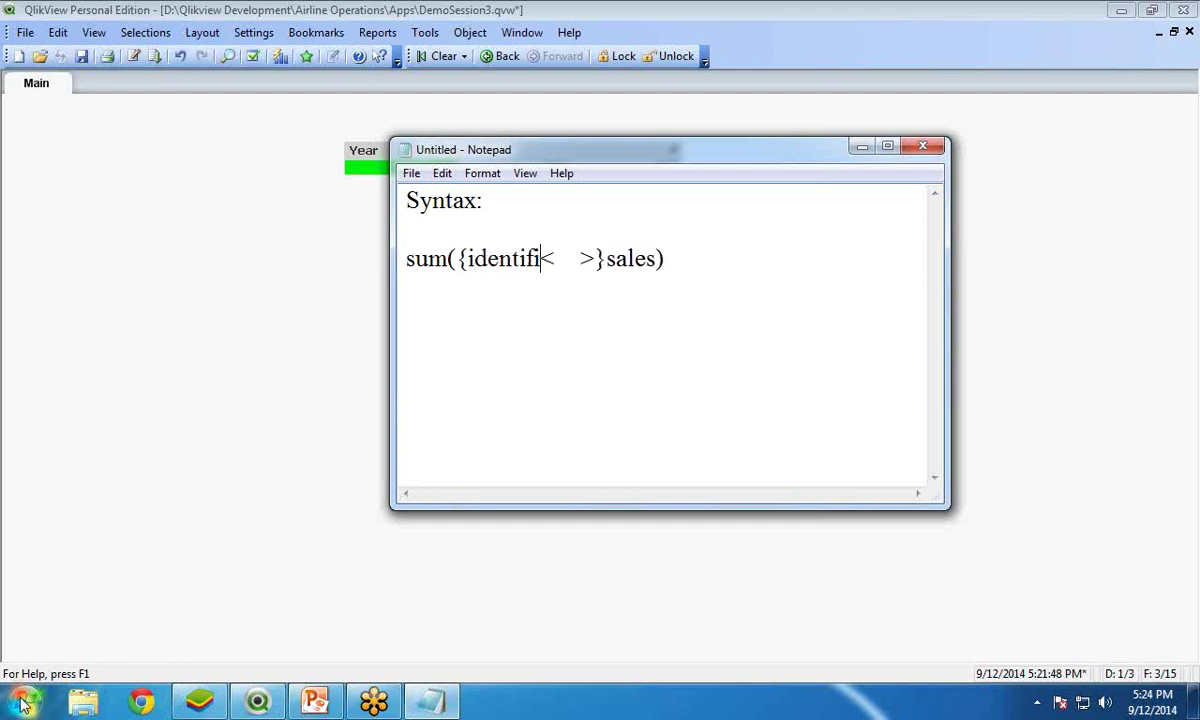
{"action": "type", "text": "d"}
{"action": "key", "text": "BackSpace"}
{"action": "type", "text": "s"}
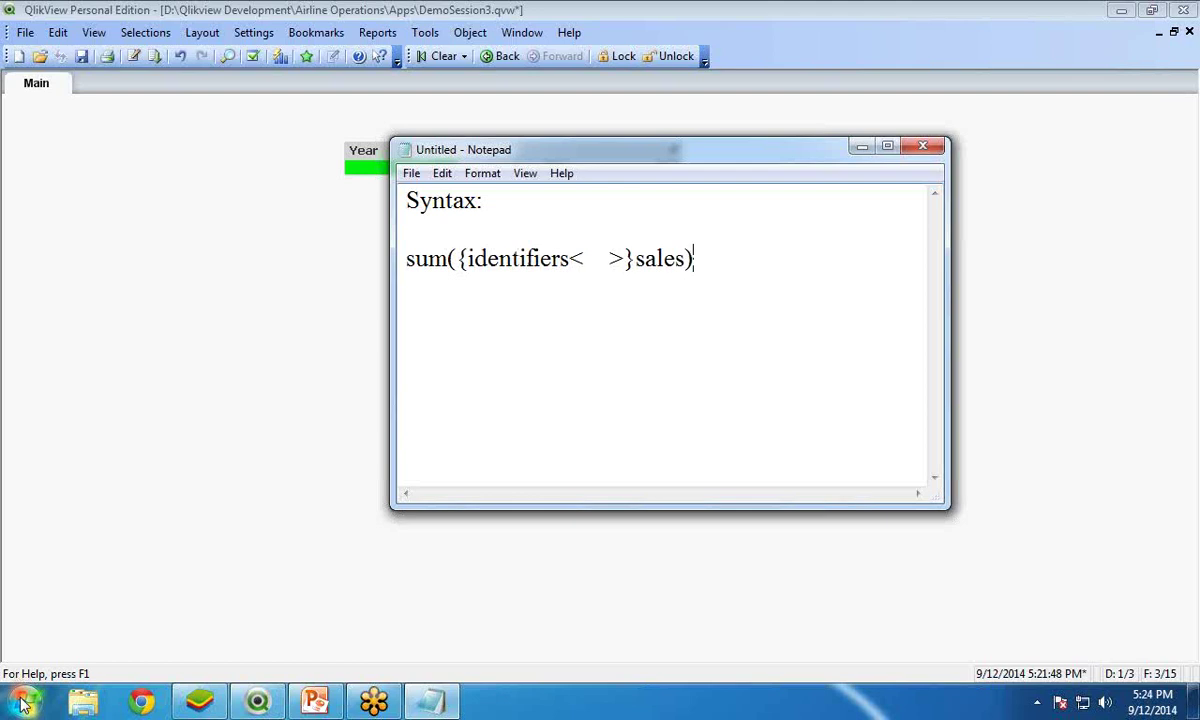
- Add the heading "Set Analysis Identifiers" below the syntax line, separated by an empty line
{"action": "key", "text": "Down"}
{"action": "key", "text": "Down"}
{"action": "type", "text": "Set Ana;l"}
{"action": "key", "text": "BackSpace"}
{"action": "key", "text": "BackSpace"}
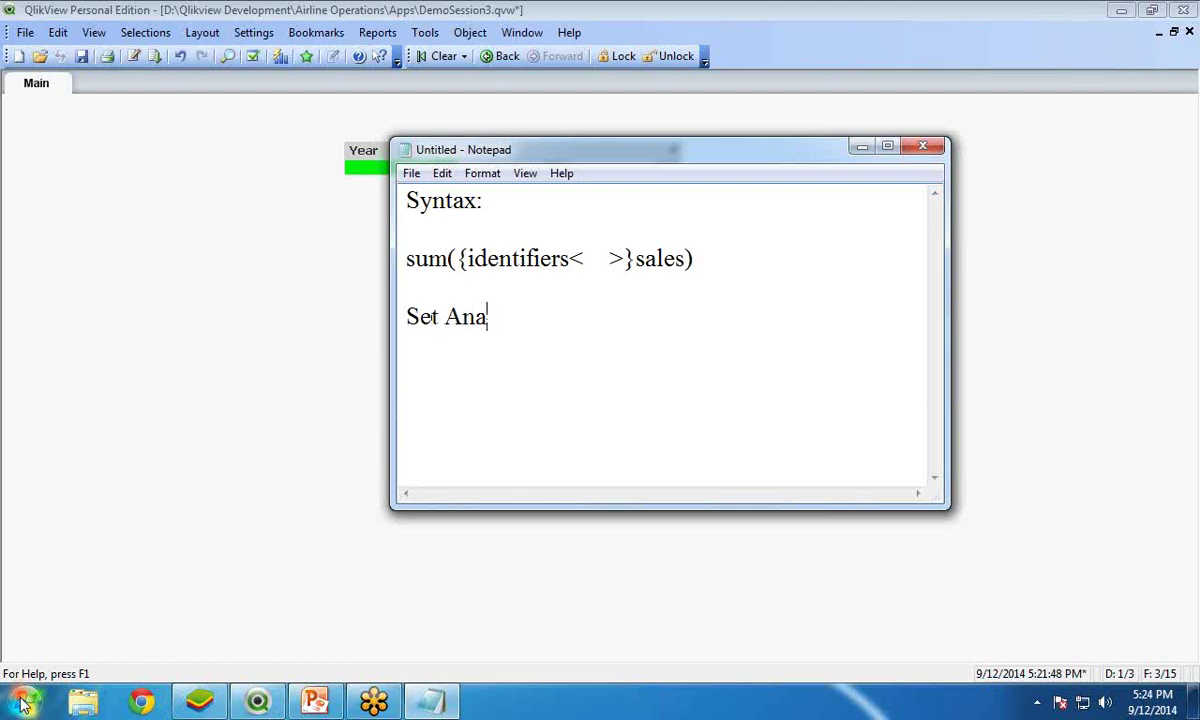
{"action": "type", "text": "lysis I"}
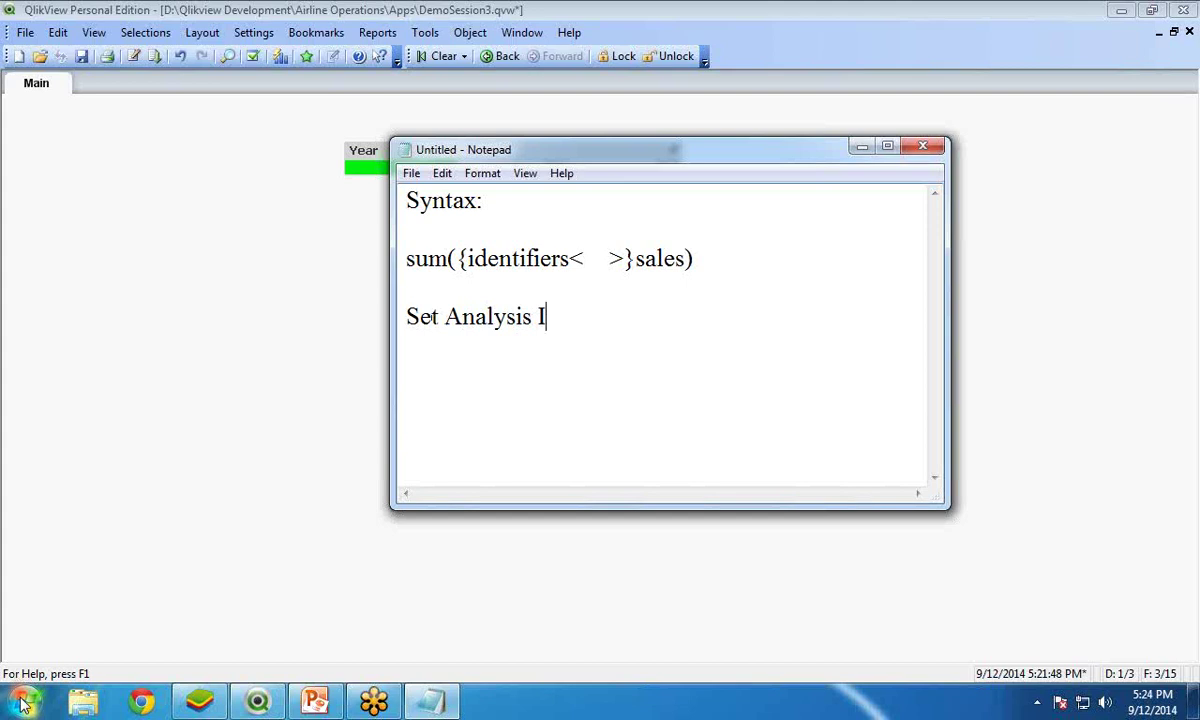
{"action": "type", "text": "dentifiers"}
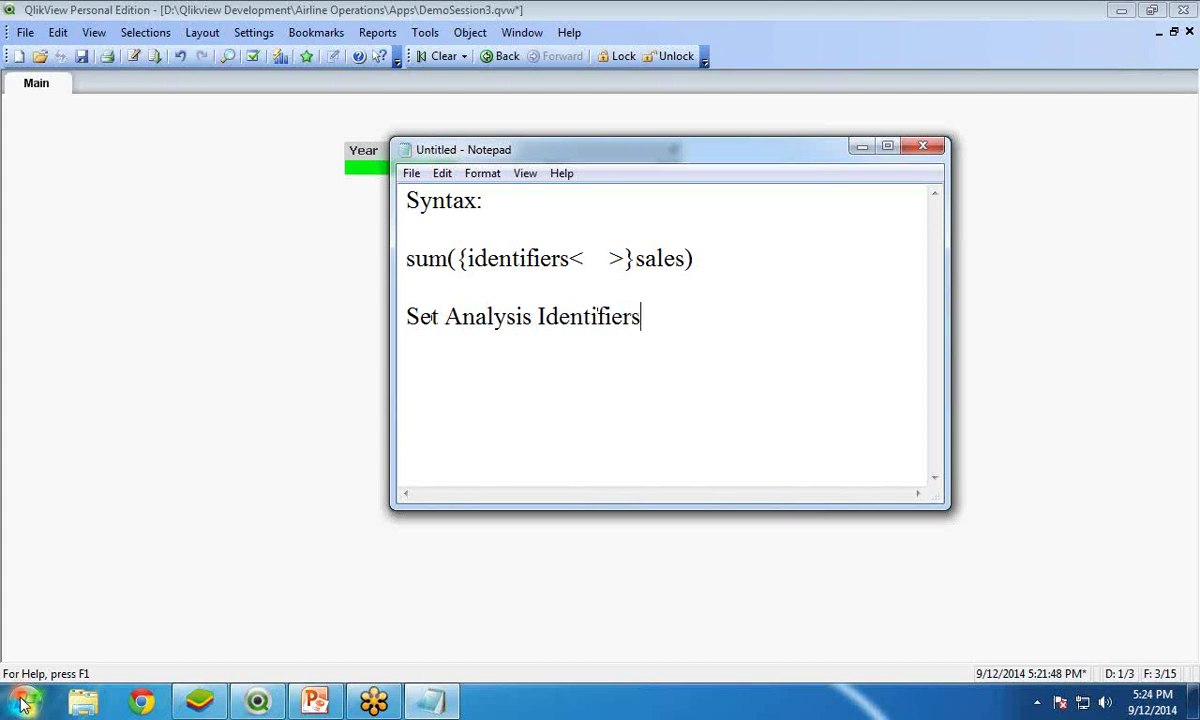
- List the identifiers 0, 1, $ and $1 on separate lines under the Set Analysis Identifiers heading
{"action": "key", "text": "Return"}
{"action": "key", "text": "Return"}
{"action": "type", "text": "1"}
{"action": "key", "text": "Up"}
{"action": "type", "text": "0 1 "}
{"action": "type", "text": "$"}
{"action": "key", "text": "Return"}
{"action": "type", "text": "W"}
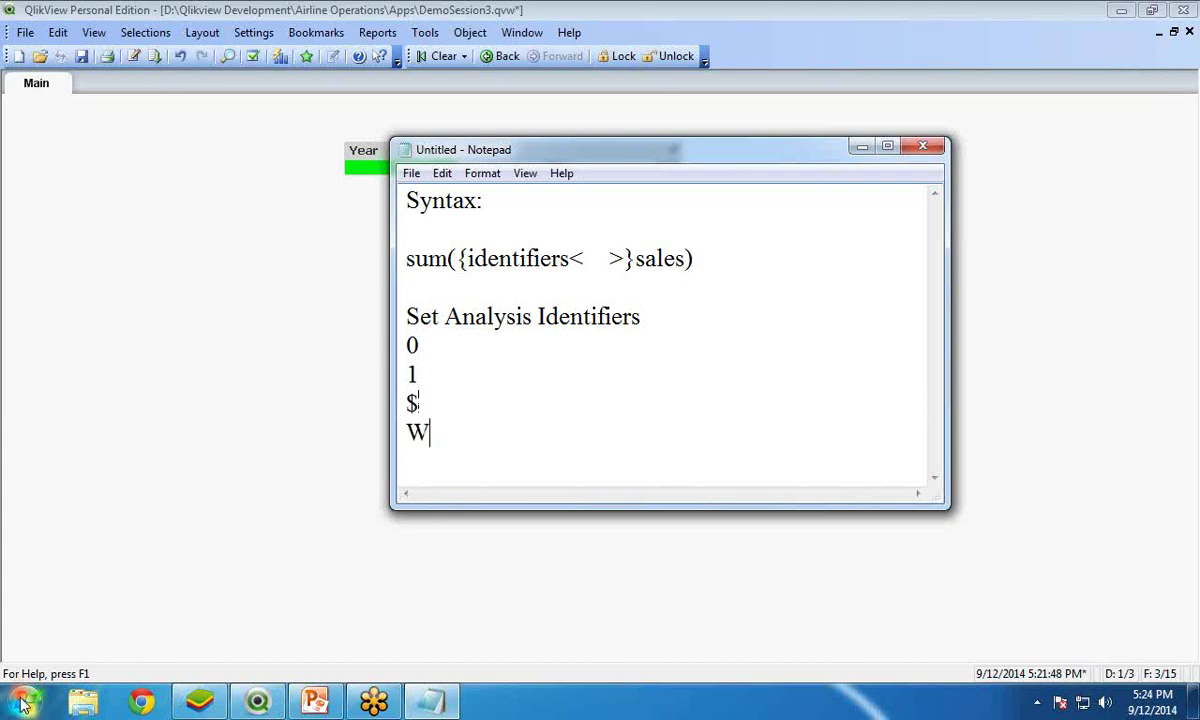
{"action": "key", "text": "BackSpace"}
{"action": "type", "text": "$1"}
- Describe identifier 0 as "--> No Records" and identifier 1 as "-->Set of All Records in the Application"
{"action": "type", "text": "--> "}
{"action": "type", "text": "No Recor"}
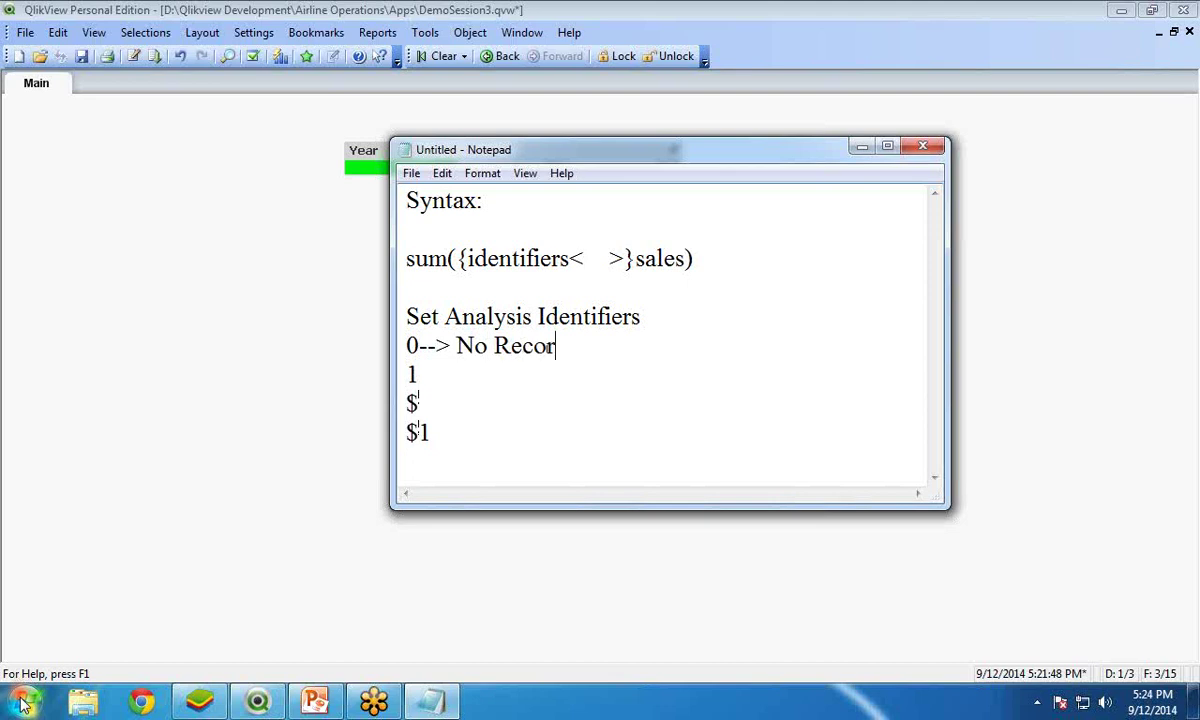
{"action": "type", "text": "ds"}
{"action": "type", "text": "-->"}
{"action": "left_click_drag", "start_coordinate": [571, 158], "coordinate": [525, 202]}
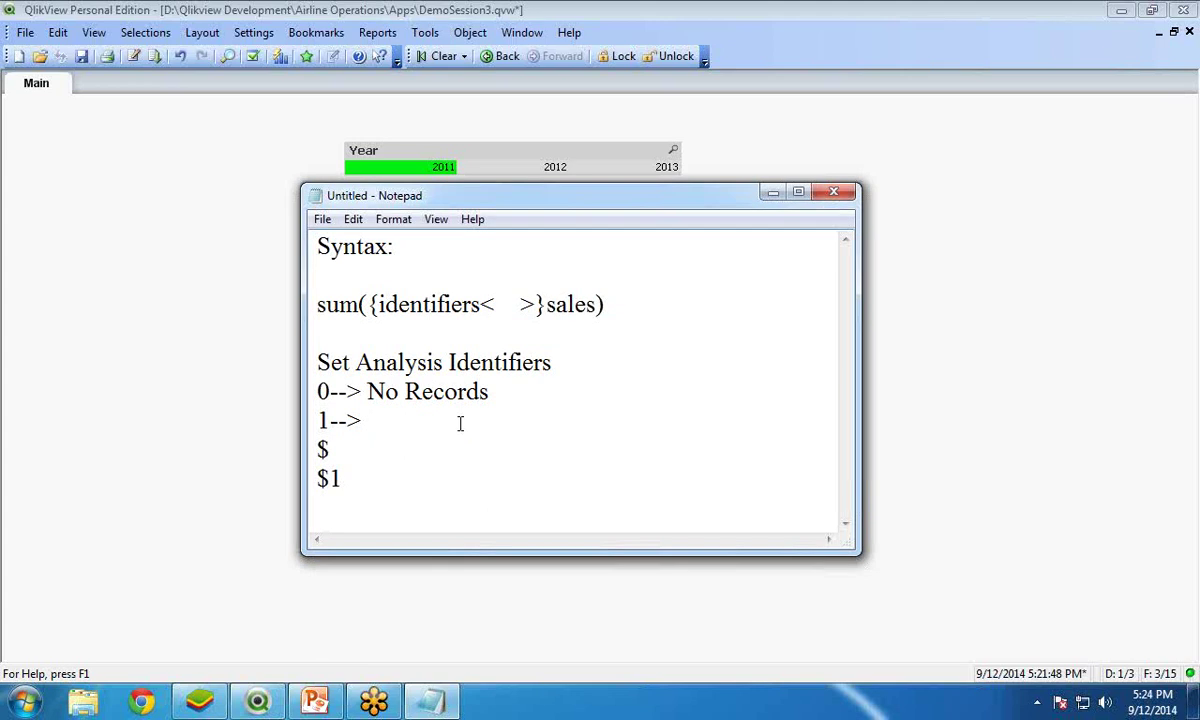
{"action": "type", "text": "Set of All"}
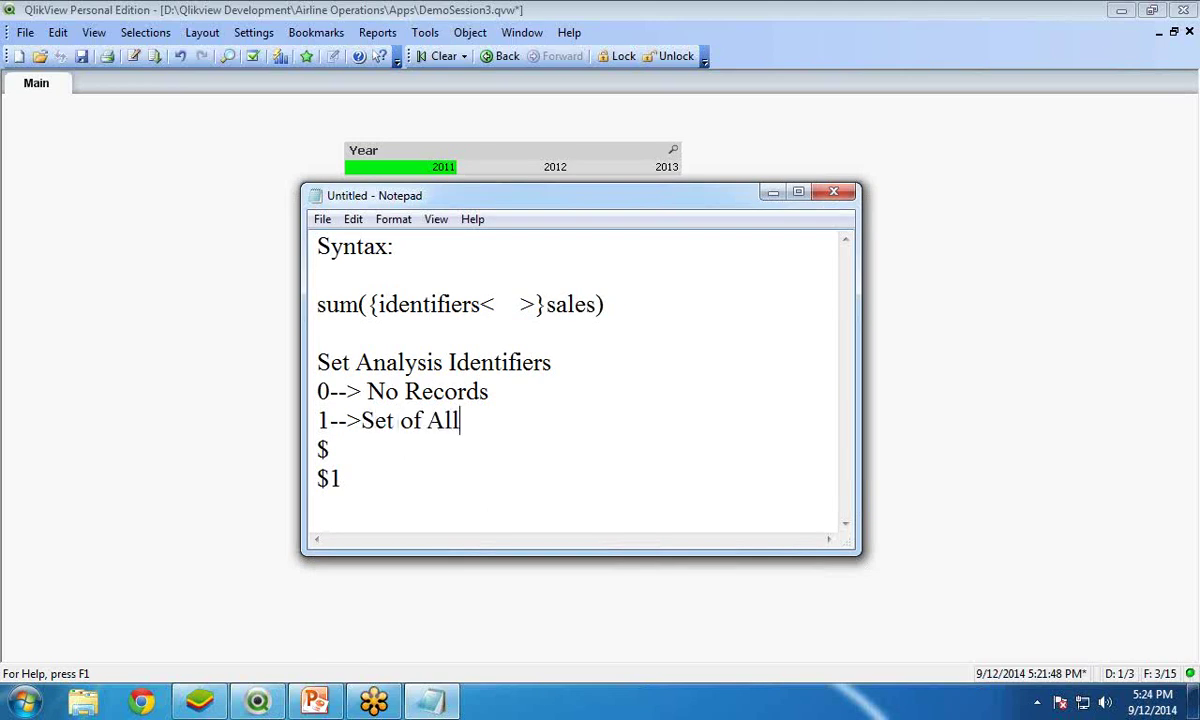
{"action": "type", "text": " Records in"}
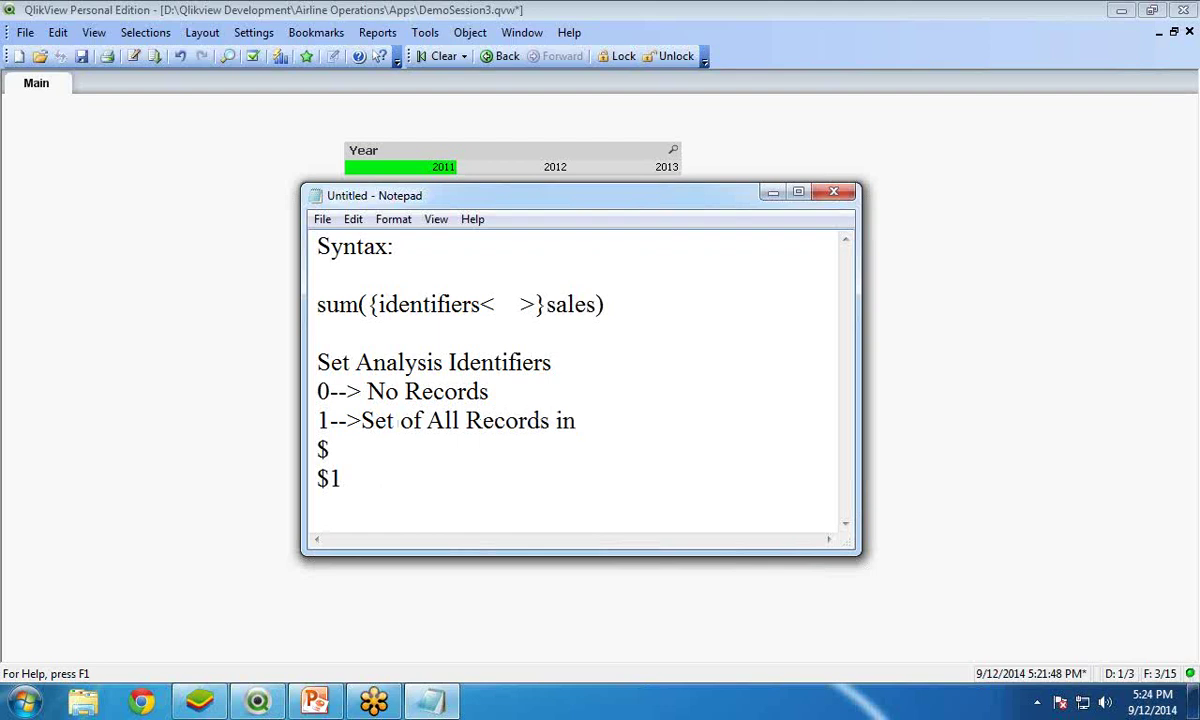
{"action": "type", "text": " the Applica"}
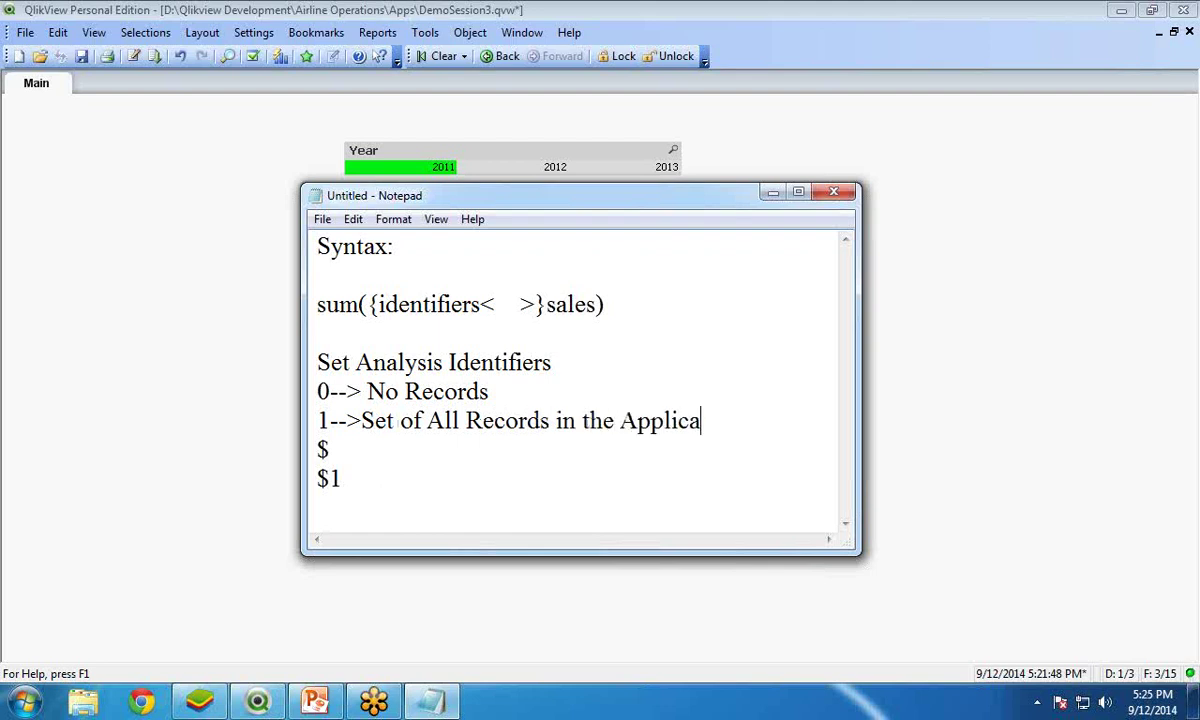
{"action": "type", "text": "tion"}
- Describe the $ identifier as "-->Records of Current Selections"
{"action": "key", "text": "Down"}
{"action": "type", "text": "-->Records of "}
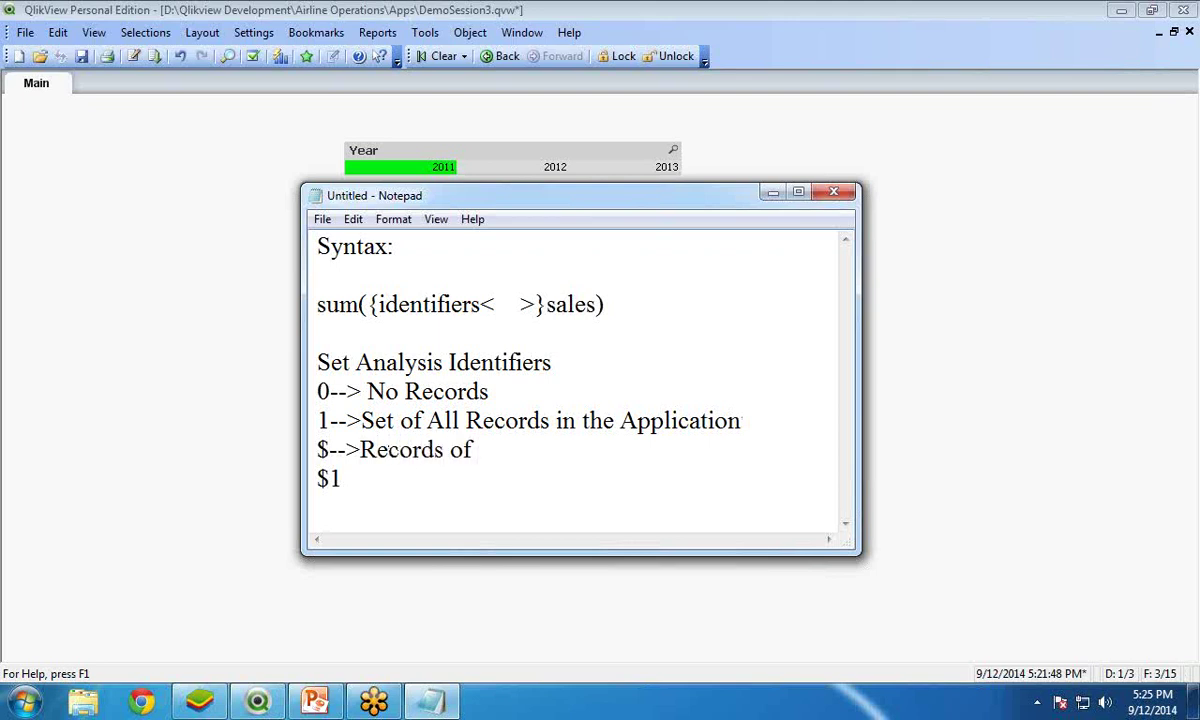
{"action": "type", "text": "Curent"}
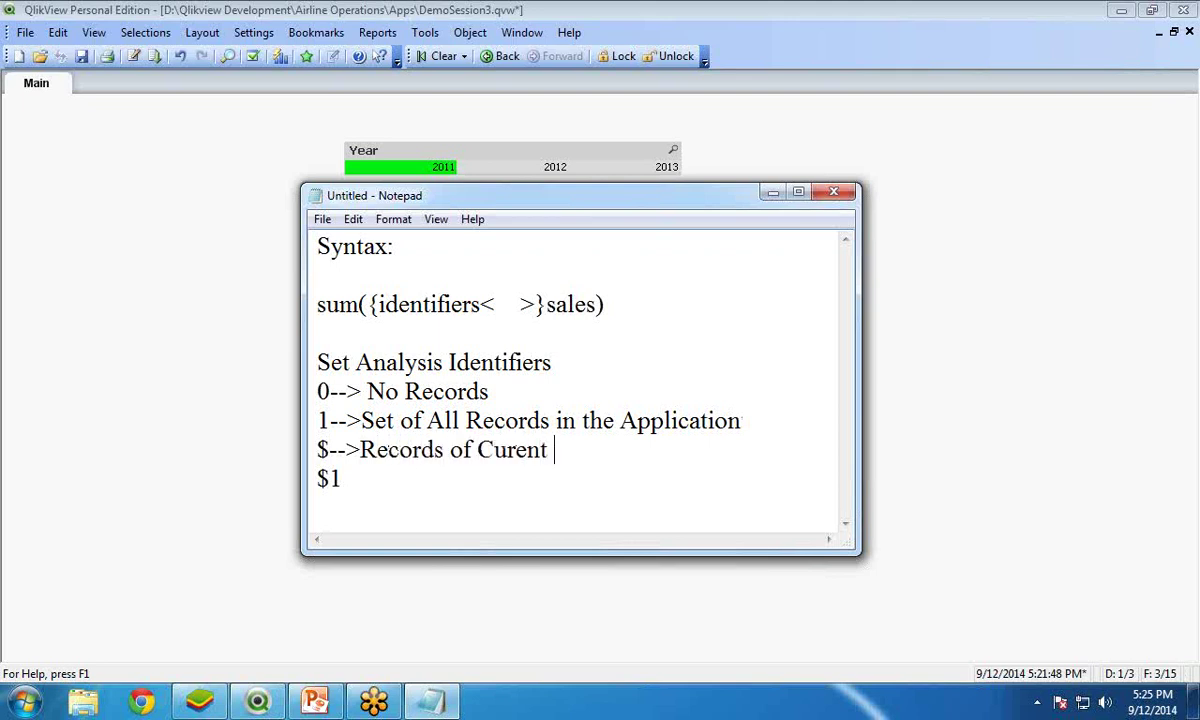
{"action": "key", "text": "BackSpace"}
{"action": "key", "text": "BackSpace"}
{"action": "key", "text": "BackSpace"}
{"action": "type", "text": "rent Selections "}
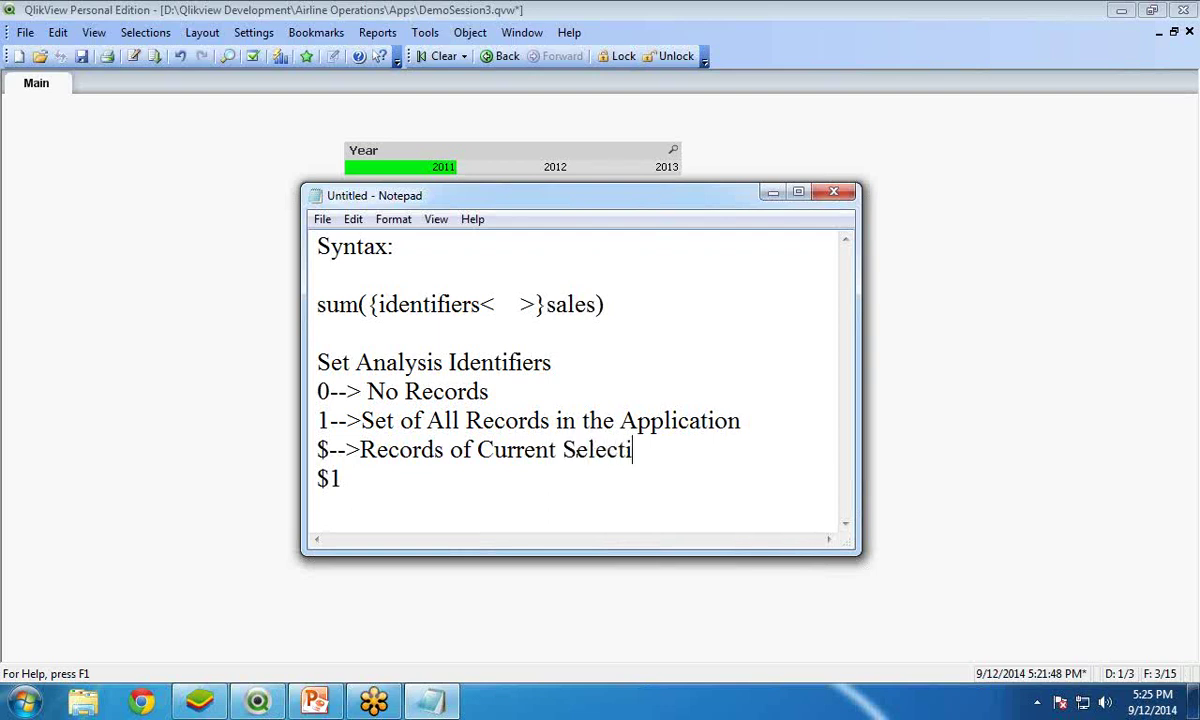
- Describe the $1 identifier as "-->Represents Previous Selection" and shift the Notepad window slightly up
{"action": "type", "text": "$1 -->Represen"}
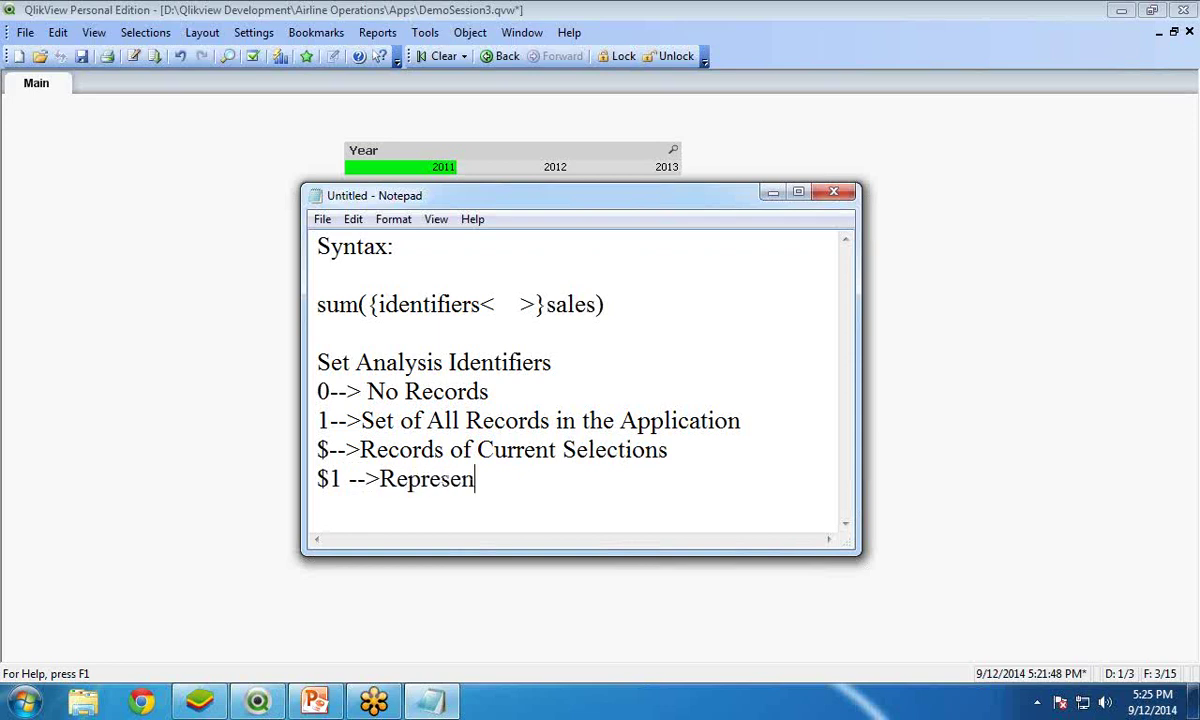
{"action": "type", "text": "ts Prv"}
{"action": "key", "text": "BackSpace"}
{"action": "type", "text": "evious"}
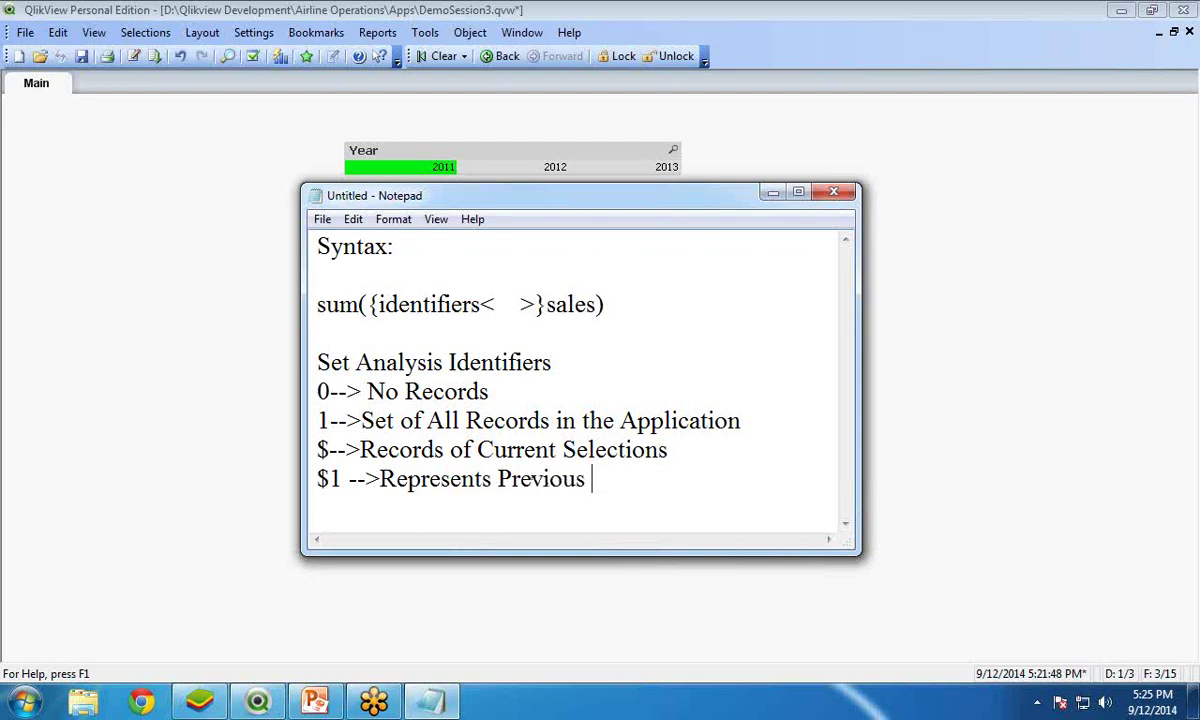
{"action": "type", "text": " Selection"}
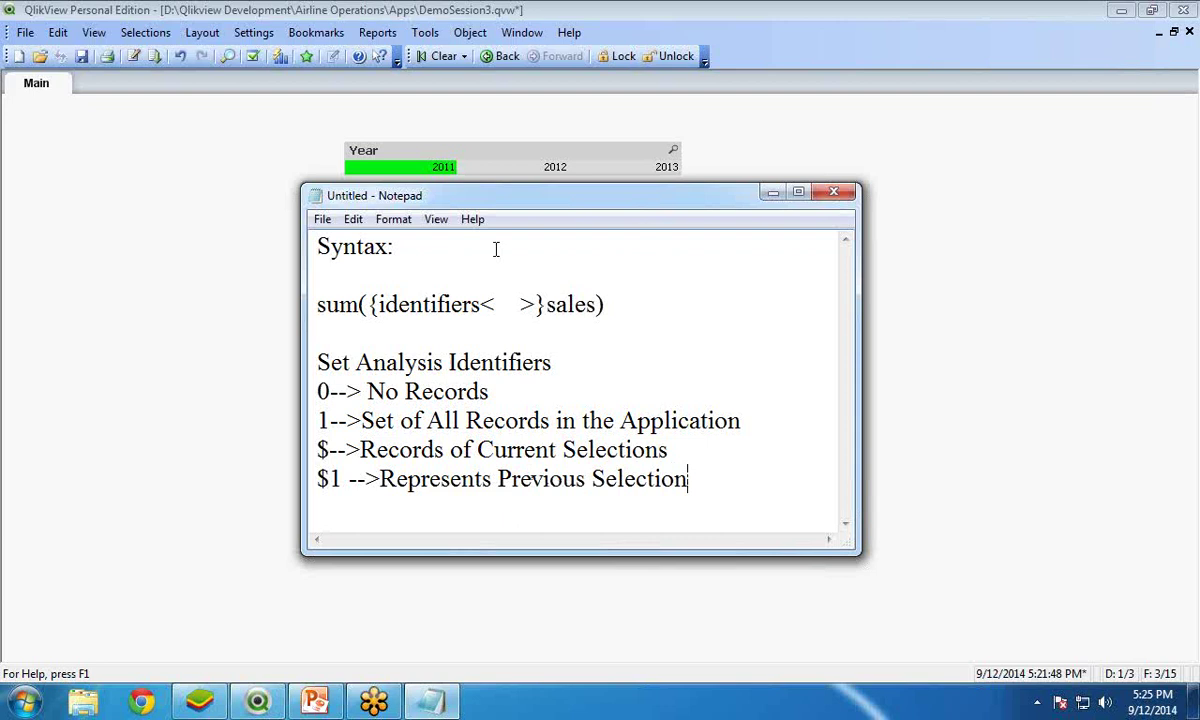
{"action": "left_click_drag", "start_coordinate": [472, 194], "coordinate": [456, 170]}
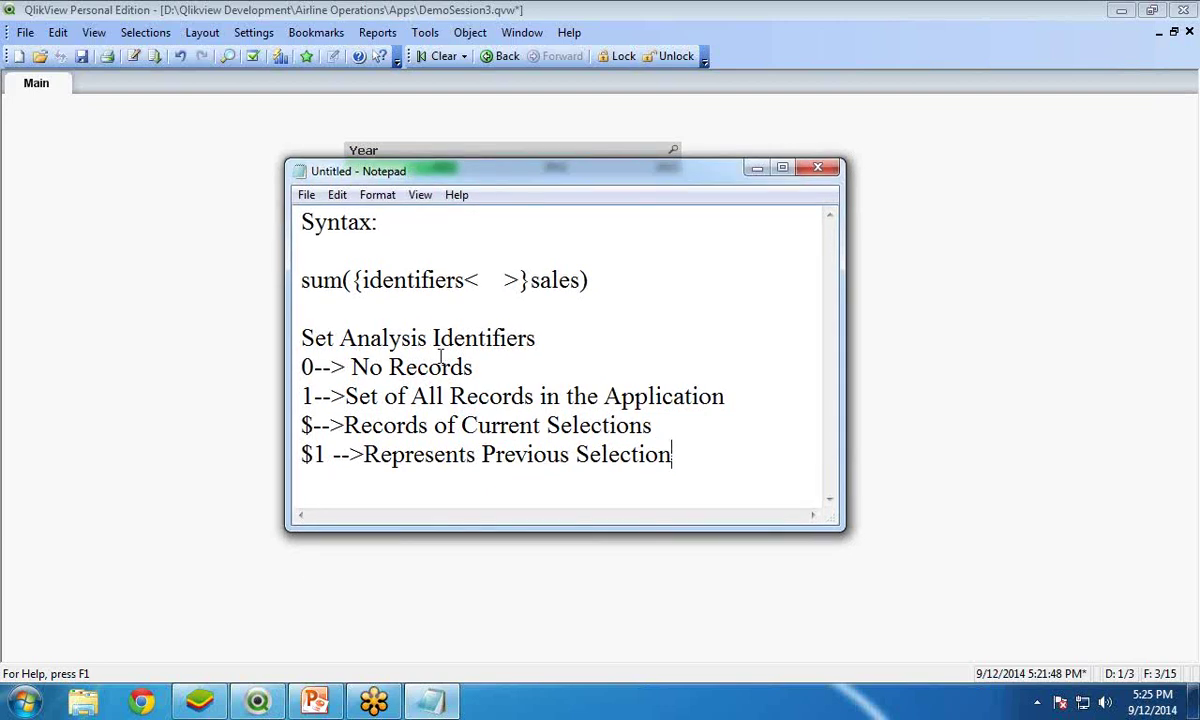
- Return to the QlikView sheet, nudge the Total Sale table slightly left and clear all selections
{"action": "left_click", "coordinate": [757, 168]}
{"action": "left_click_drag", "start_coordinate": [490, 238], "coordinate": [450, 250]}
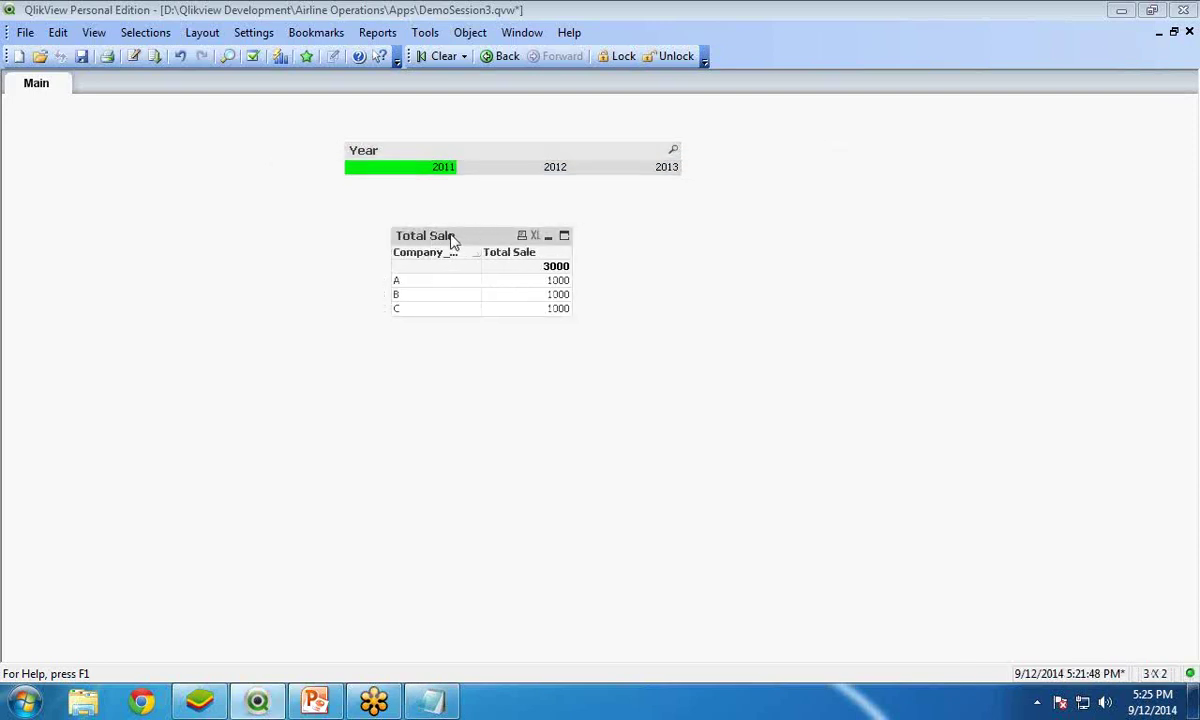
{"action": "left_click", "coordinate": [443, 57]}
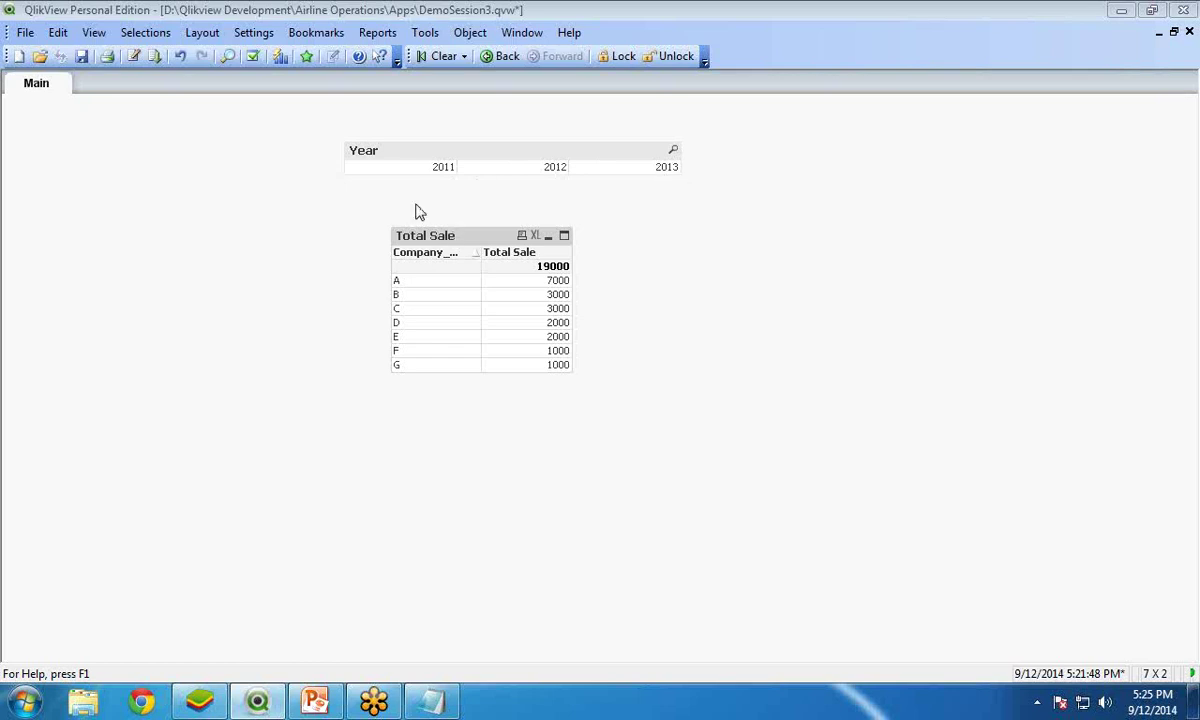
- Insert a set modifier {<Company_Name>} directly before Sale in the Total Sale chart's sum expression
{"action": "right_click", "coordinate": [445, 240]}
{"action": "left_click", "coordinate": [467, 245]}
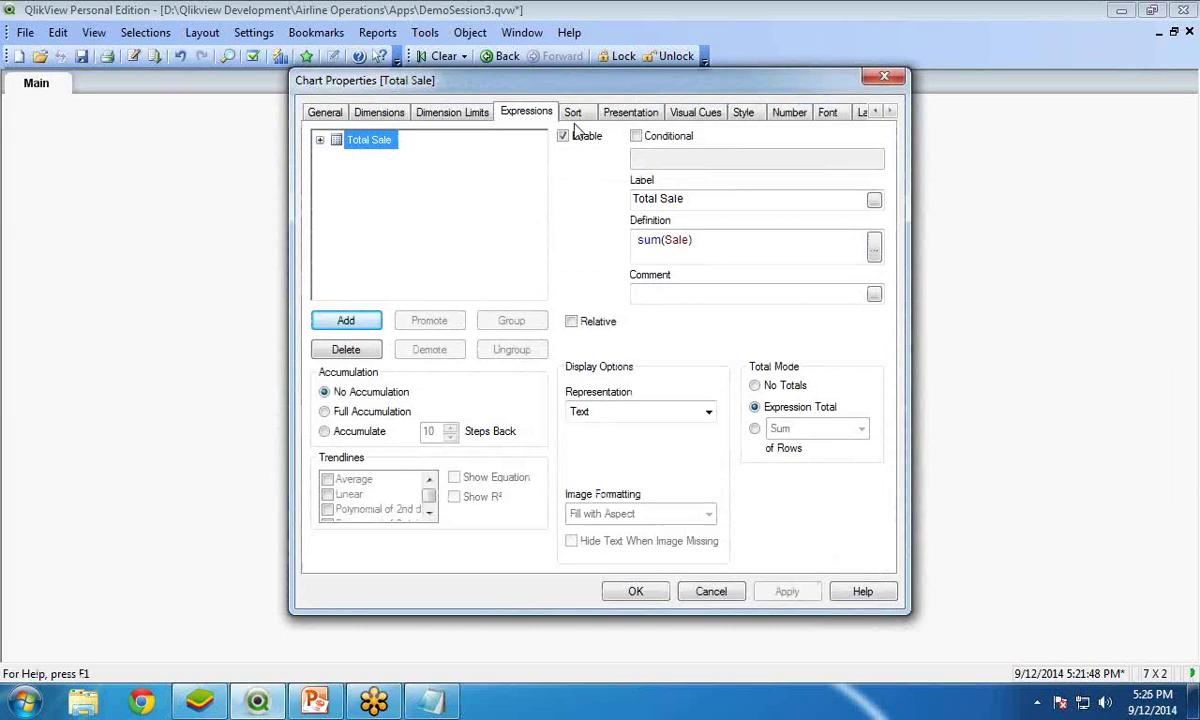
{"action": "left_click_drag", "start_coordinate": [567, 76], "coordinate": [540, 88]}
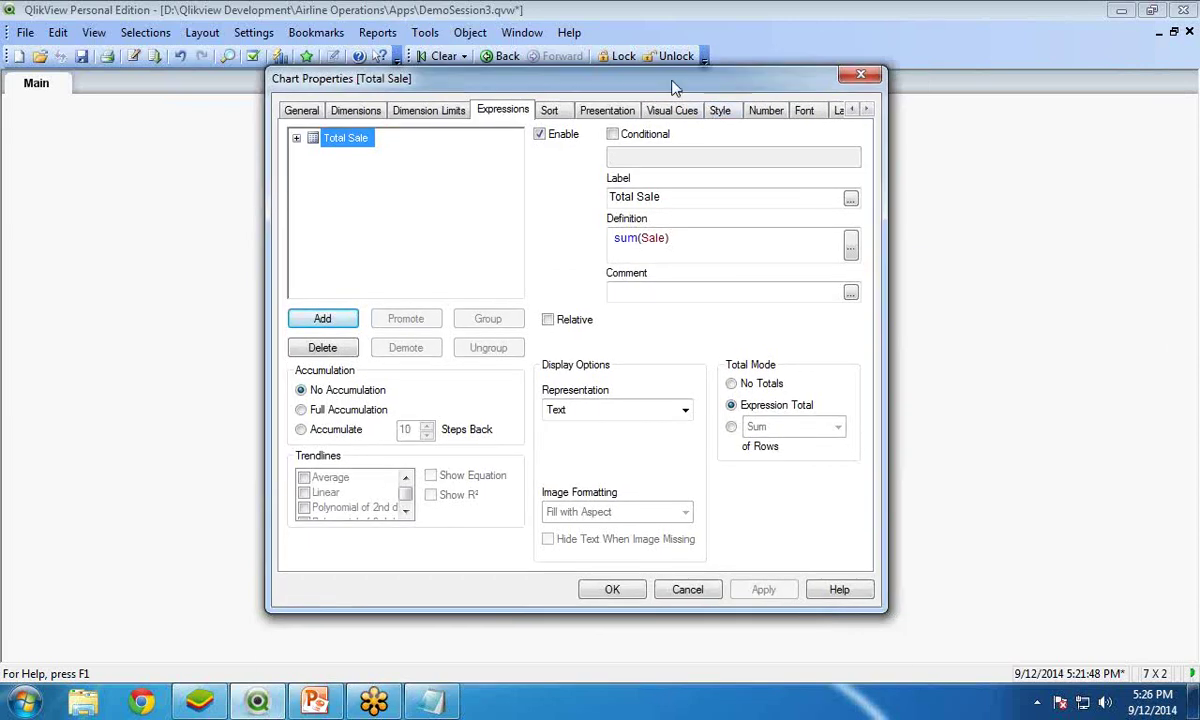
{"action": "left_click_drag", "start_coordinate": [672, 86], "coordinate": [926, 126]}
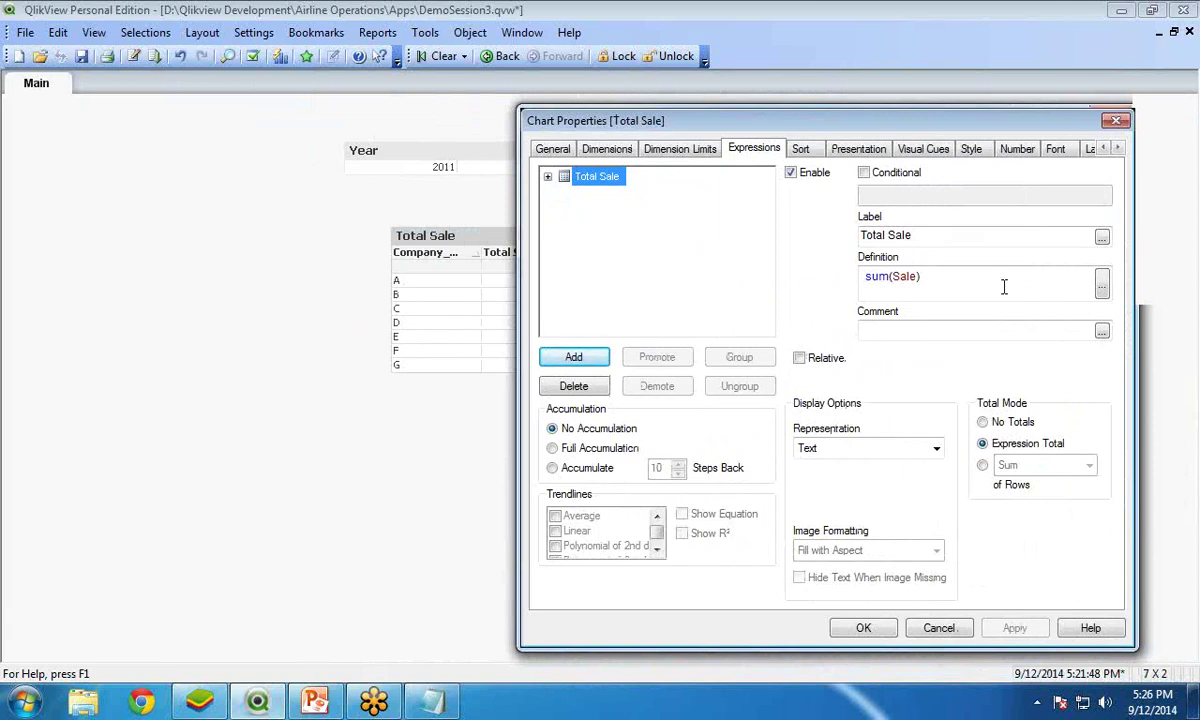
{"action": "left_click", "coordinate": [1102, 284]}
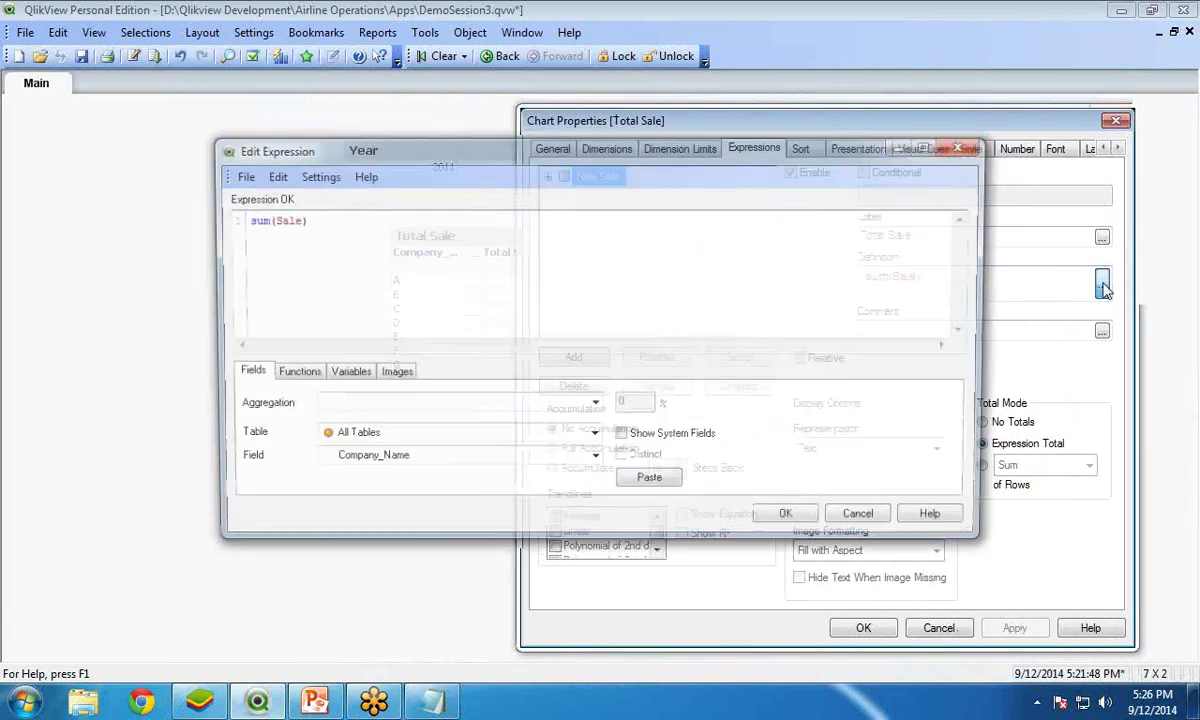
{"action": "left_click", "coordinate": [267, 219]}
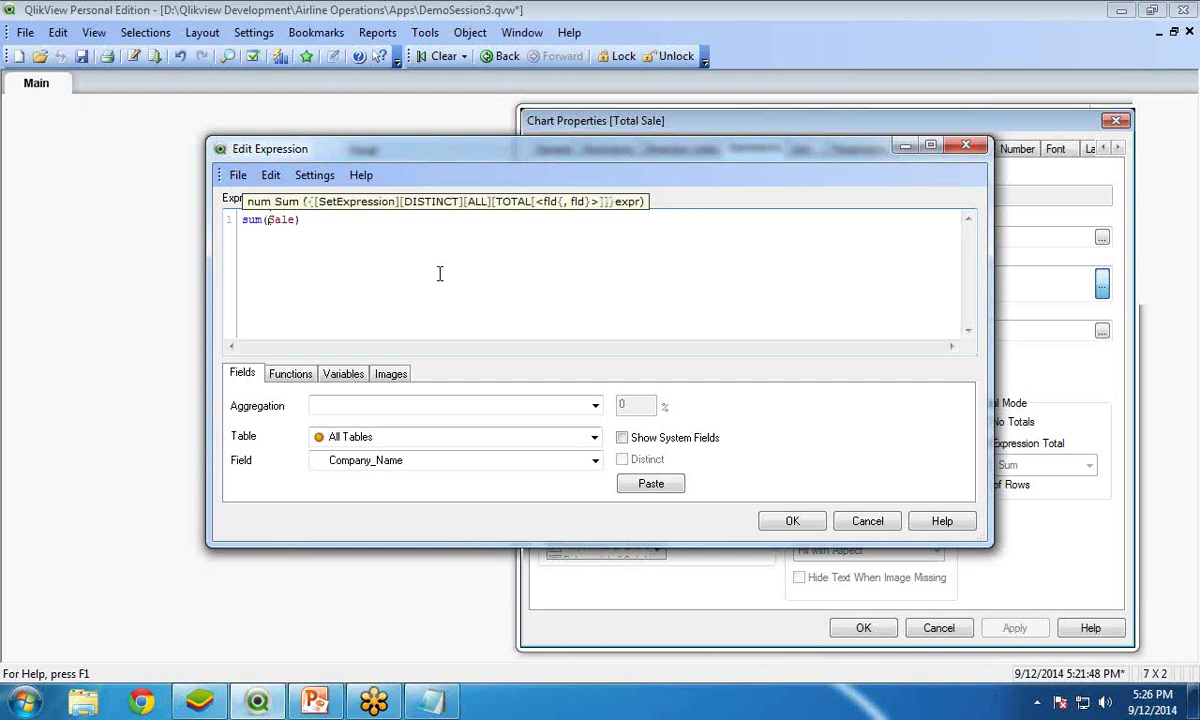
{"action": "type", "text": "{}"}
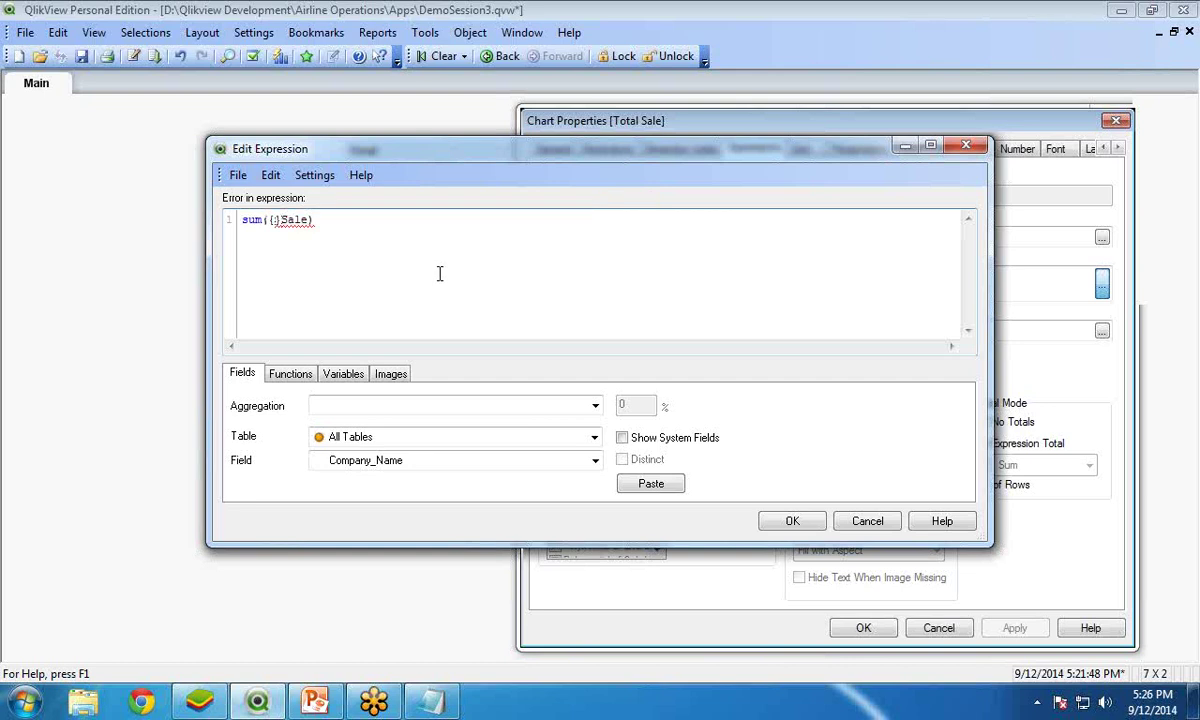
{"action": "type", "text": "<>"}
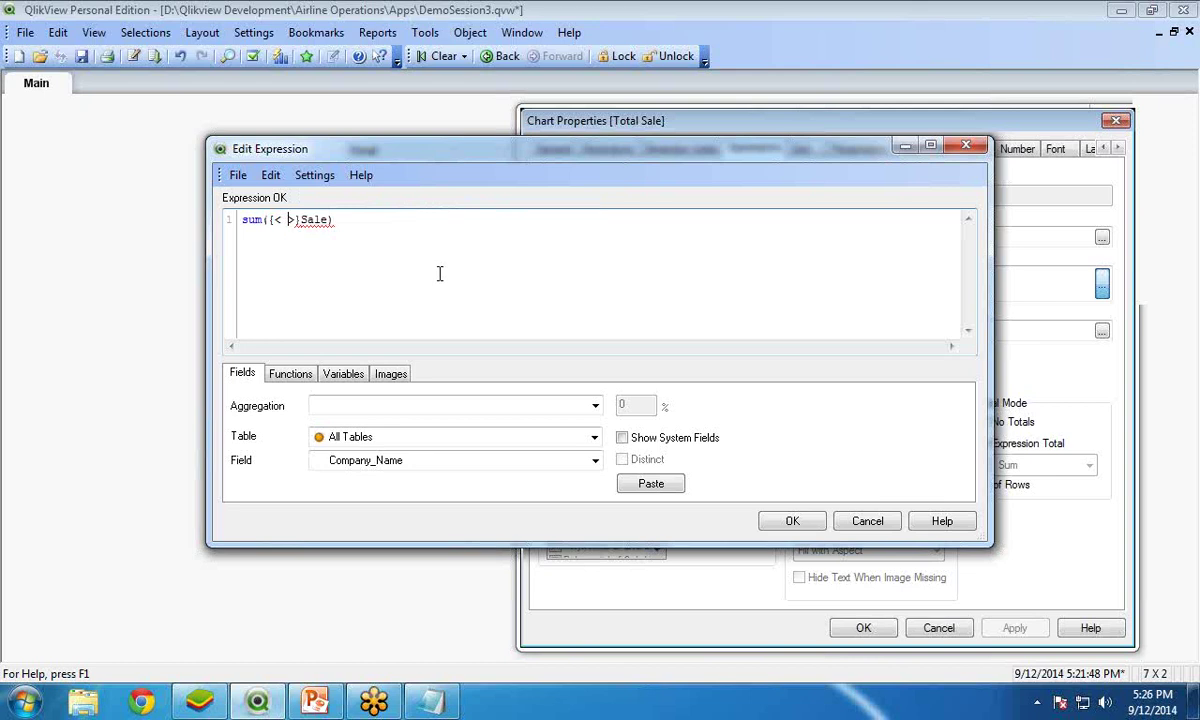
{"action": "type", "text": "    Co"}
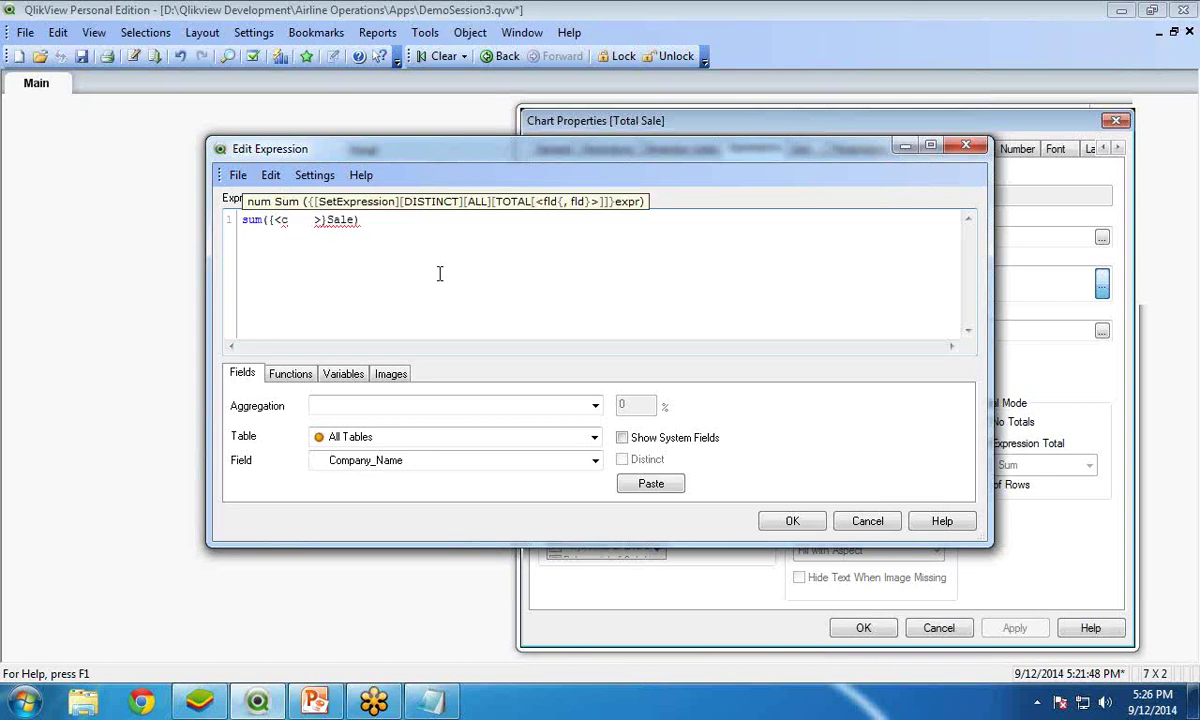
{"action": "key", "text": "Down"}
{"action": "key", "text": "Return"}
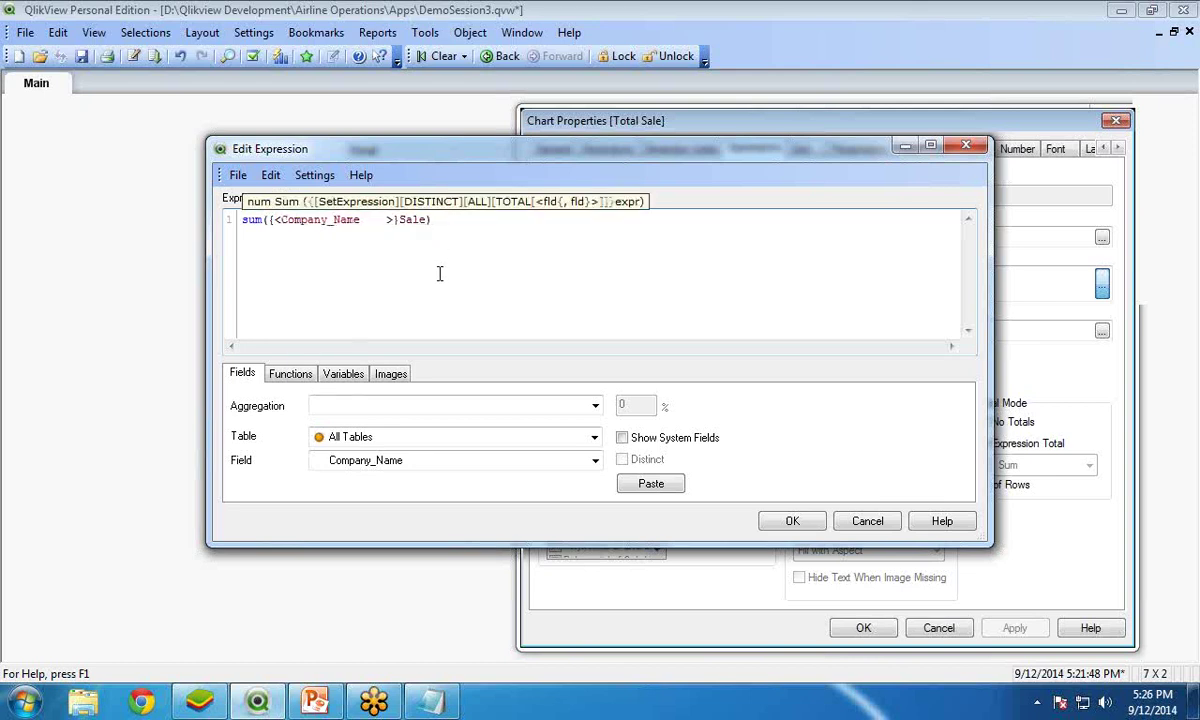
- Restrict the Company_Name modifier to {'A','B'}, remove the spare spaces after it and accept the expression
{"action": "type", "text": "={}"}
{"action": "type", "text": "'"}
{"action": "type", "text": "A'"}
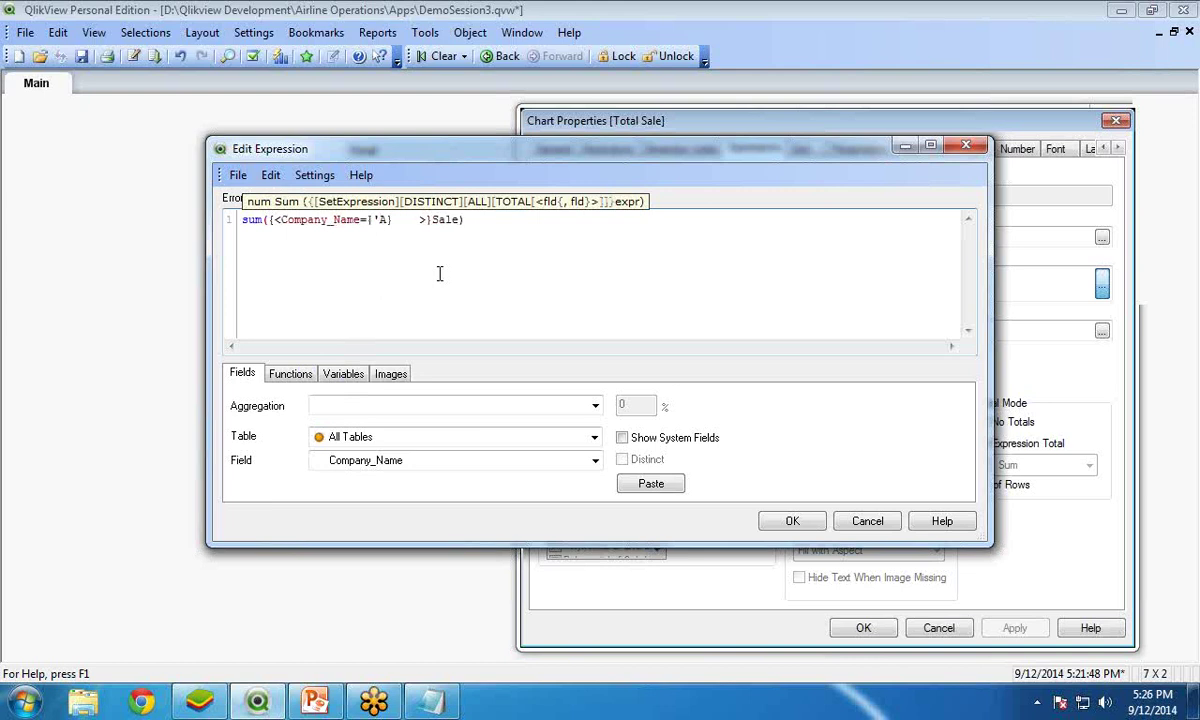
{"action": "type", "text": ",'B'"}
{"action": "key", "text": "Right"}
{"action": "key", "text": "Delete"}
{"action": "key", "text": "Delete"}
{"action": "key", "text": "Delete"}
{"action": "key", "text": "Delete"}
{"action": "left_click", "coordinate": [795, 523]}
- Apply the A and B set expression to the Total Sale chart, shift its properties dialog aside and close it
{"action": "left_click", "coordinate": [1013, 628]}
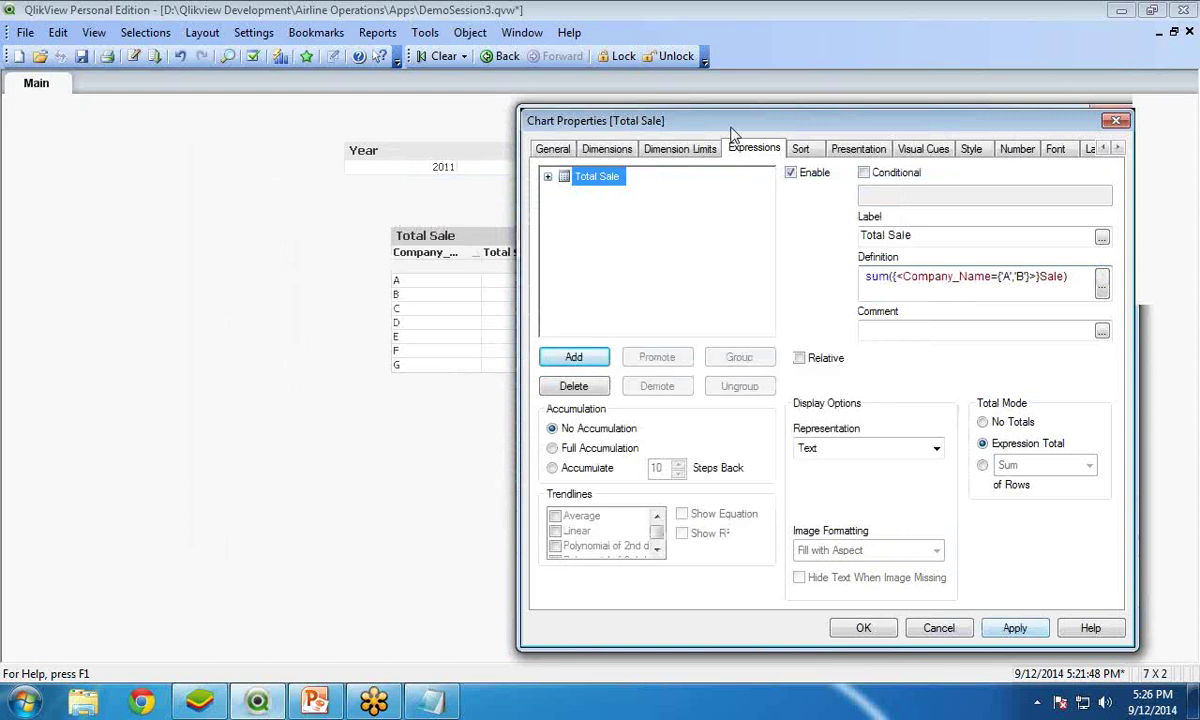
{"action": "left_click_drag", "start_coordinate": [716, 124], "coordinate": [800, 118]}
{"action": "left_click", "coordinate": [1097, 623]}
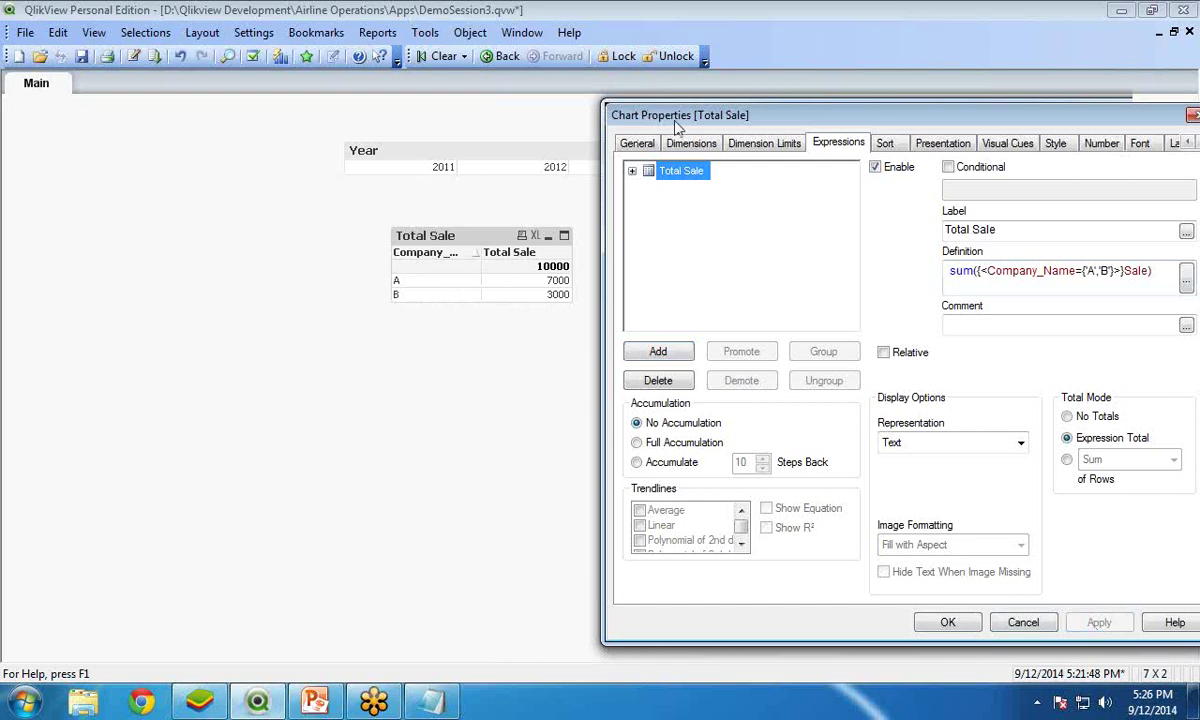
{"action": "left_click", "coordinate": [769, 627]}
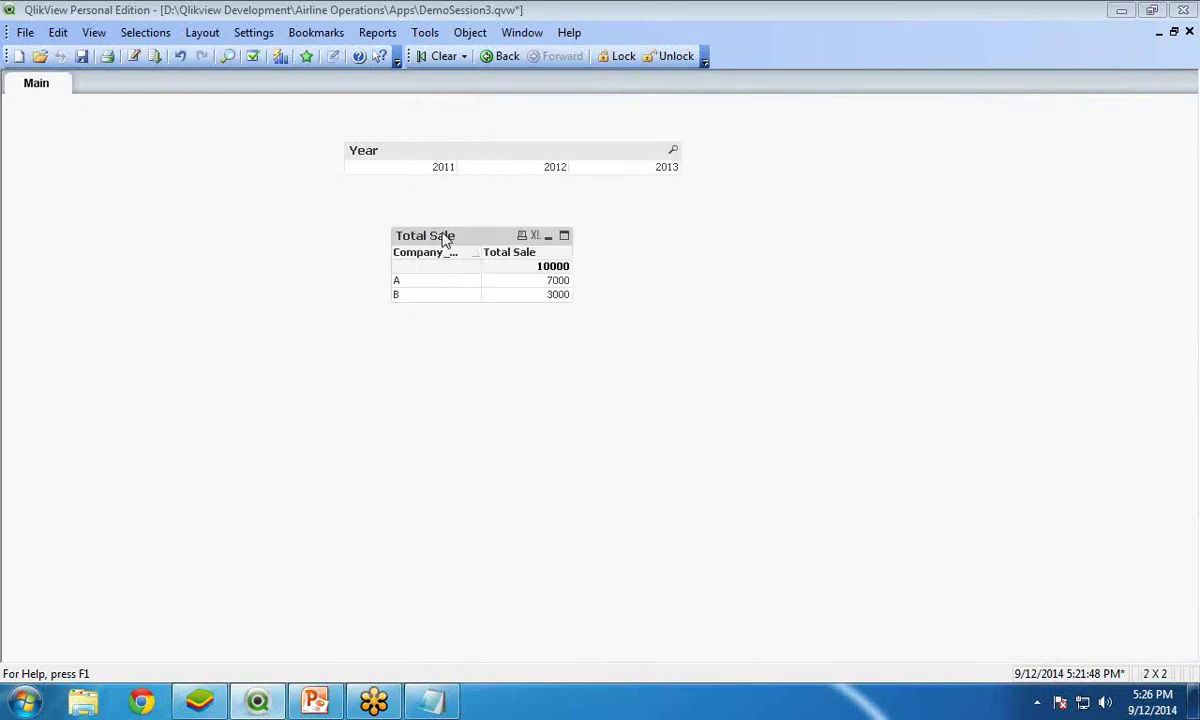
- Filter by 2011, 2012 and 2013 in turn, twice over, to check how the Total Sale table responds
{"action": "left_click", "coordinate": [428, 172]}
{"action": "left_click", "coordinate": [545, 170]}
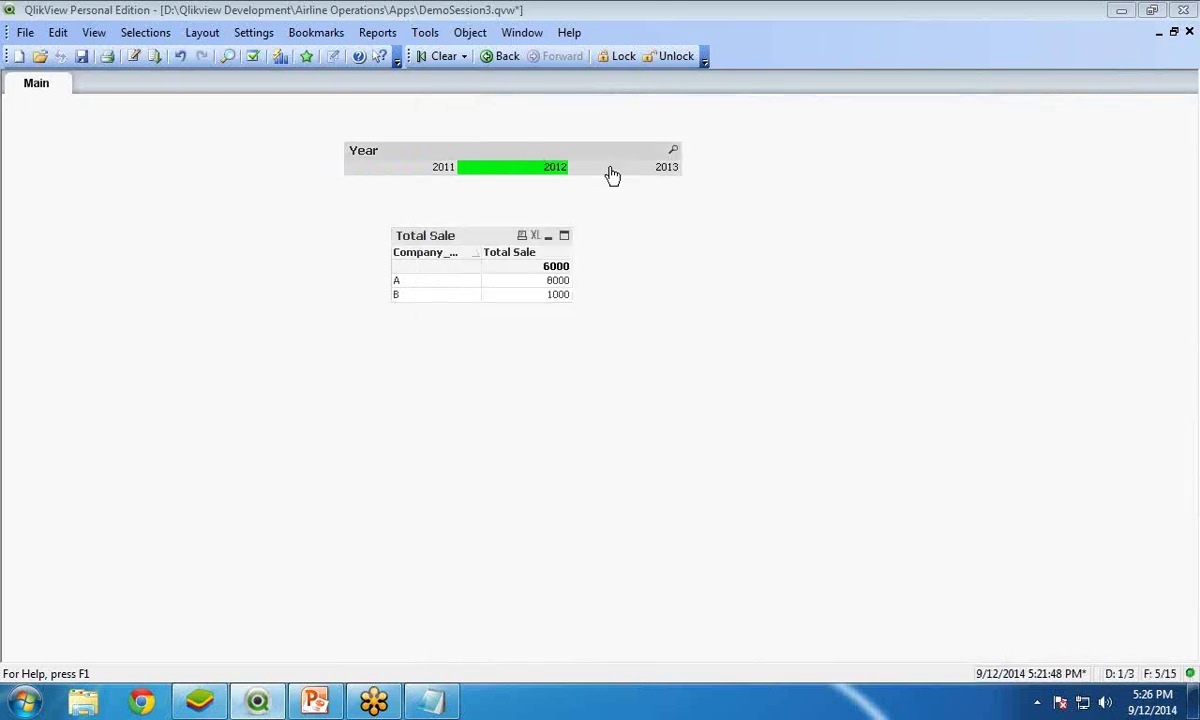
{"action": "left_click", "coordinate": [637, 167]}
{"action": "left_click", "coordinate": [429, 172]}
{"action": "left_click", "coordinate": [505, 172]}
{"action": "left_click", "coordinate": [645, 173]}
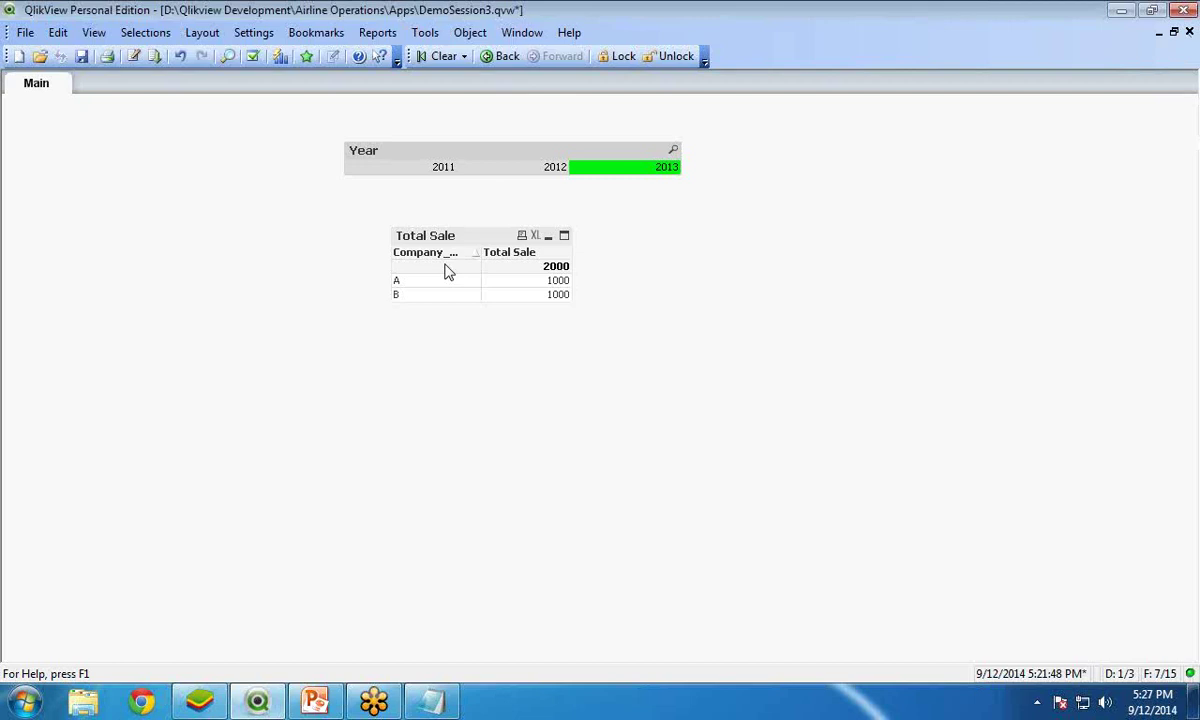
- Add 'C' to the Company_Name values in the Total Sale expression and apply the change
{"action": "right_click", "coordinate": [427, 237]}
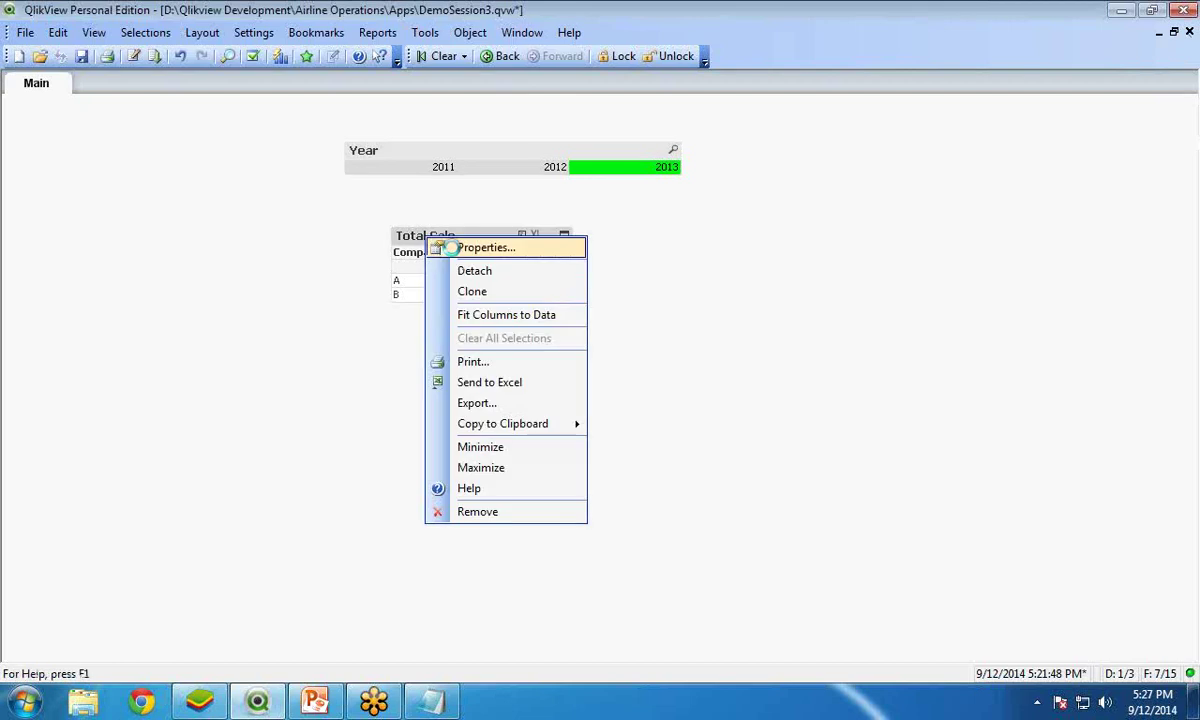
{"action": "left_click", "coordinate": [443, 250]}
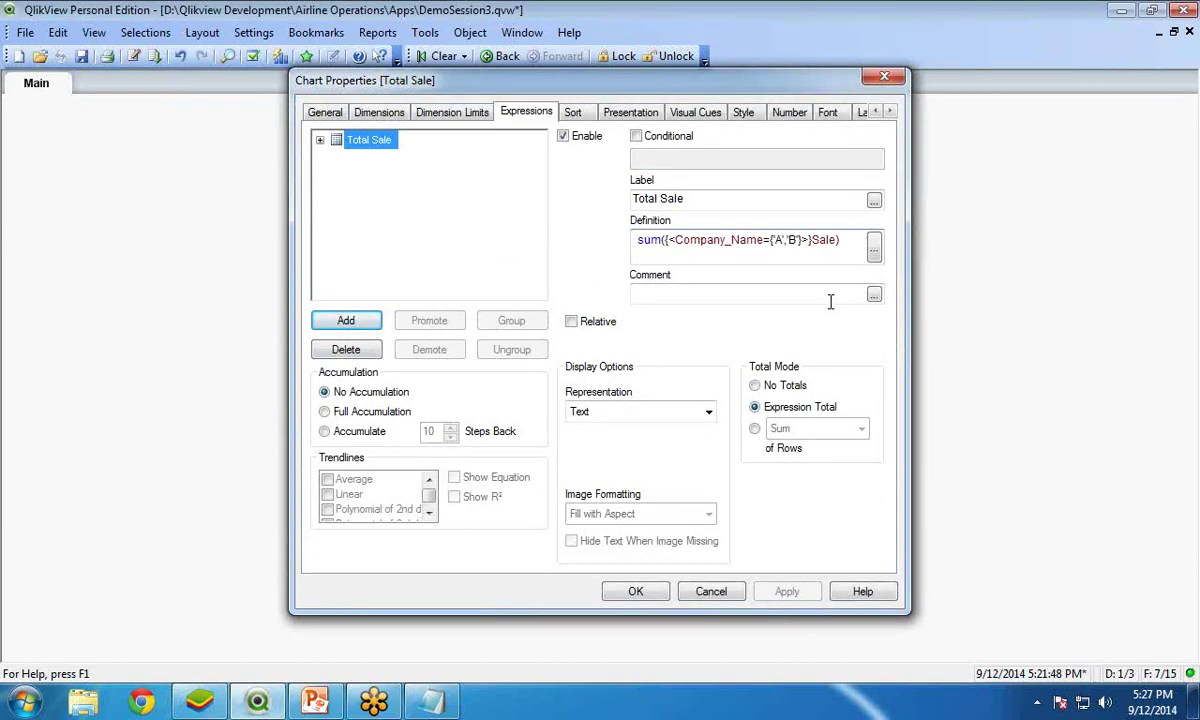
{"action": "type", "text": ","}
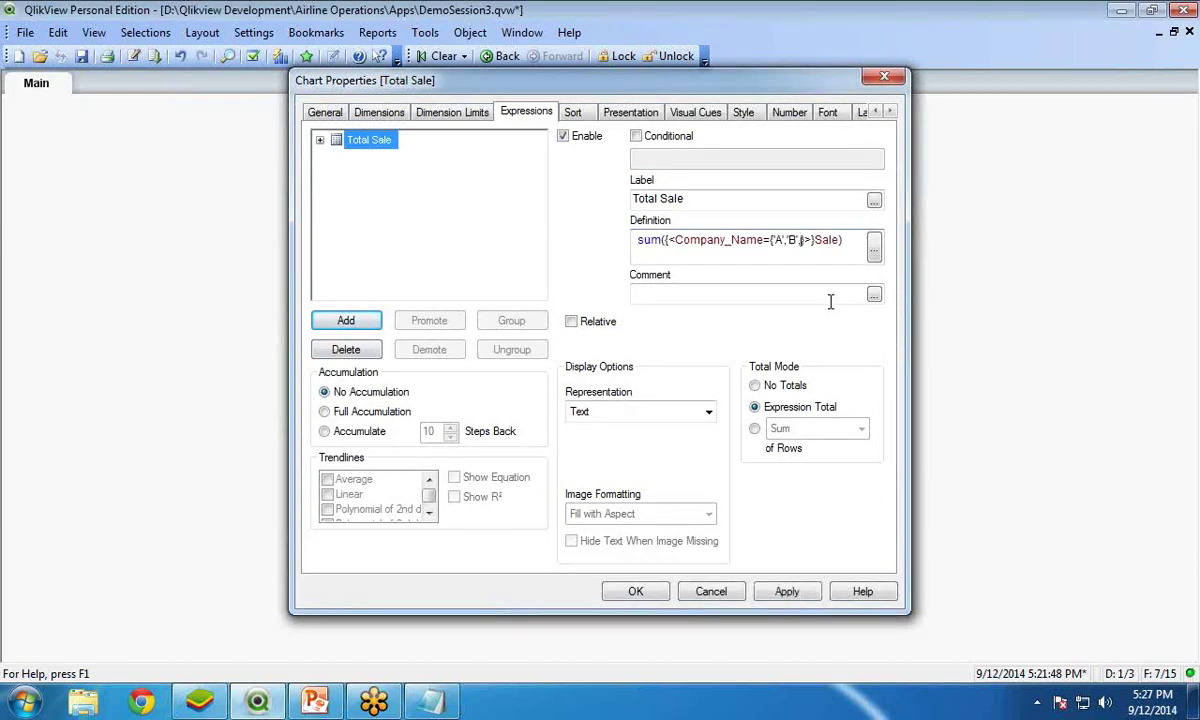
{"action": "type", "text": "'C'"}
{"action": "left_click", "coordinate": [787, 591]}
{"action": "left_click", "coordinate": [635, 591]}
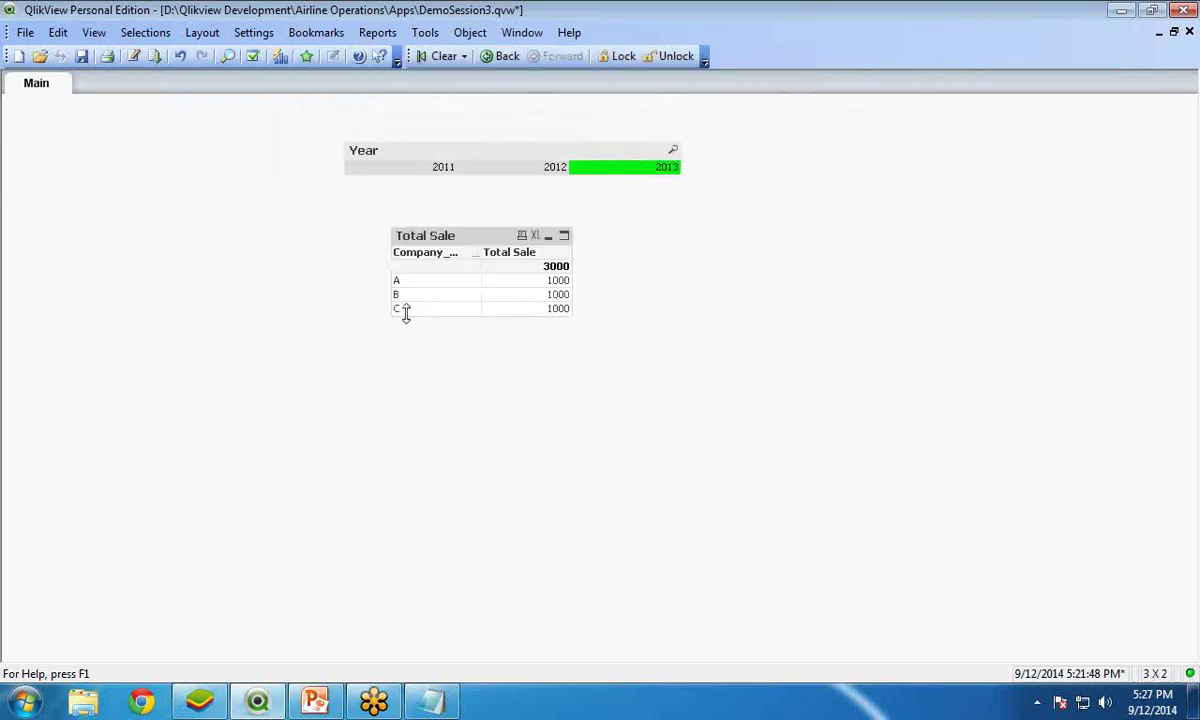
- Insert the identifier 0 directly before the Company_Name modifier in the Total Sale expression
{"action": "right_click", "coordinate": [445, 240]}
{"action": "left_click", "coordinate": [473, 249]}
{"action": "left_click", "coordinate": [874, 250]}
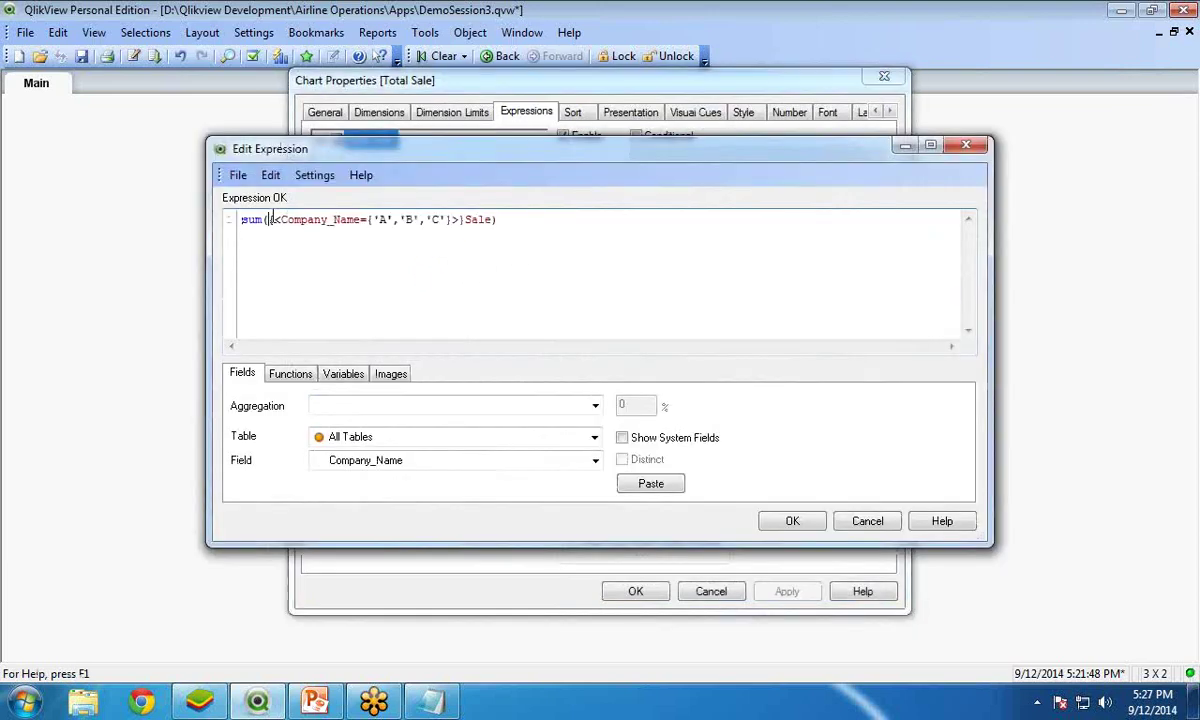
{"action": "left_click", "coordinate": [270, 219]}
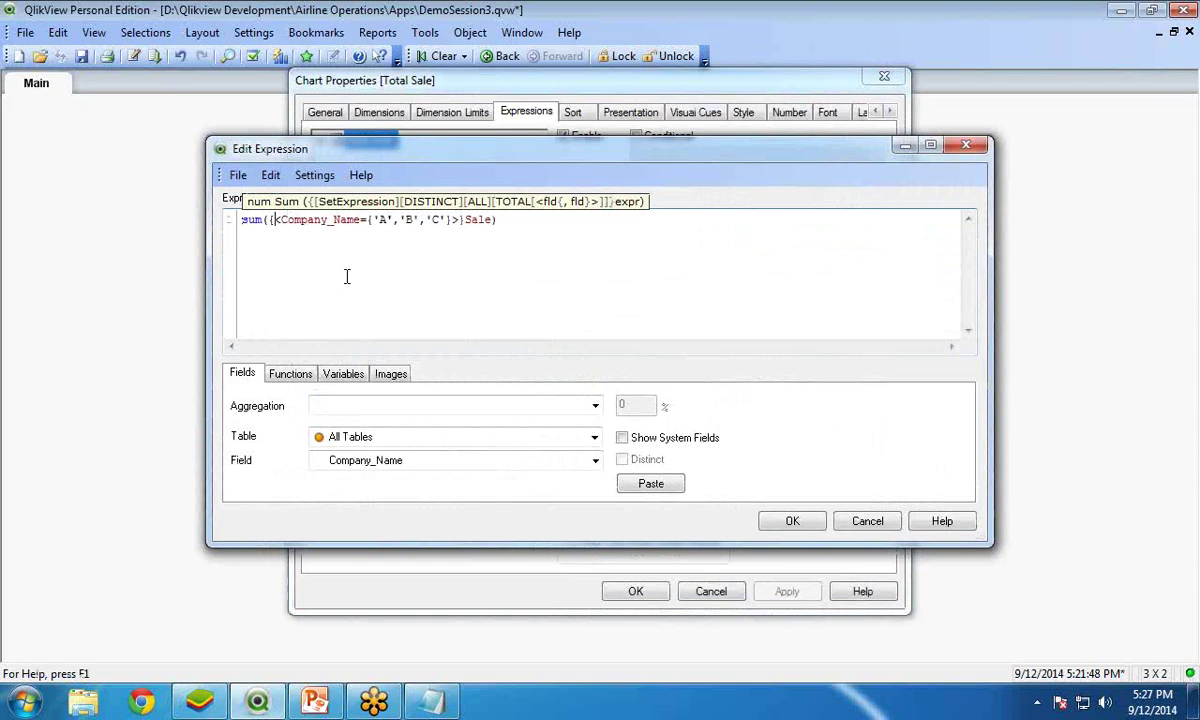
{"action": "type", "text": "0"}
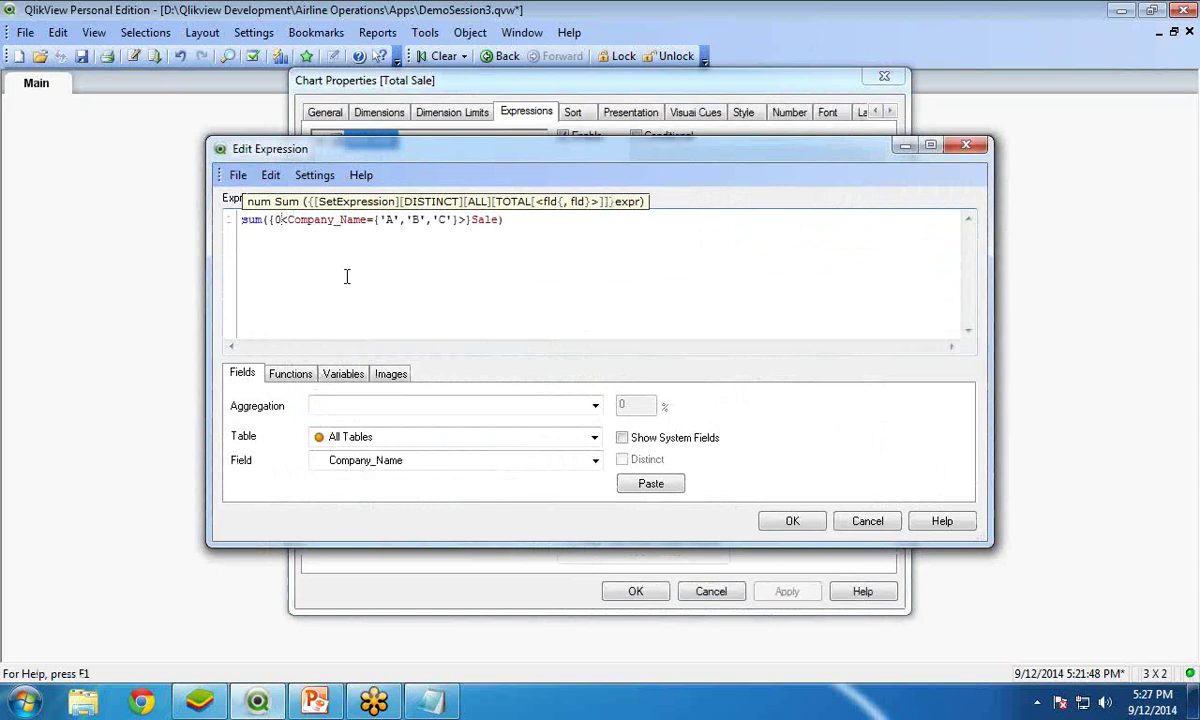
- Switch to Notepad, highlight the "No Records" description of identifier 0 and return to the QlikView expression editor
{"action": "left_click", "coordinate": [431, 700]}
{"action": "left_click_drag", "start_coordinate": [352, 367], "coordinate": [521, 371]}
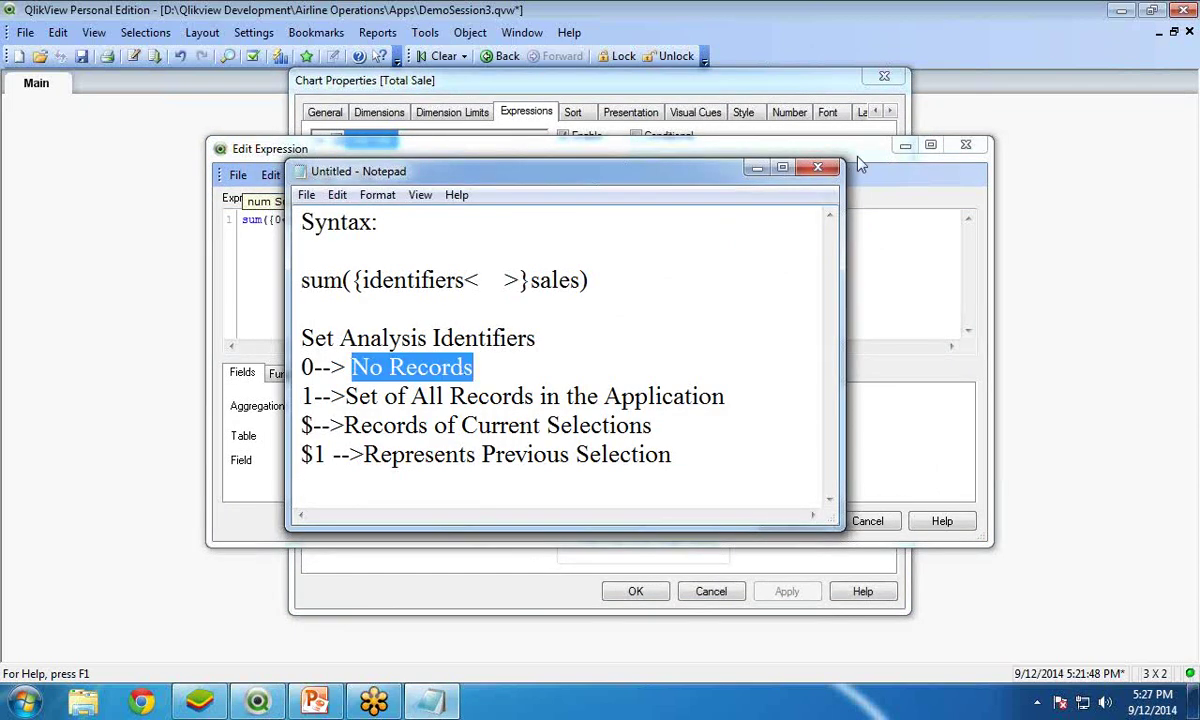
{"action": "left_click", "coordinate": [757, 167]}
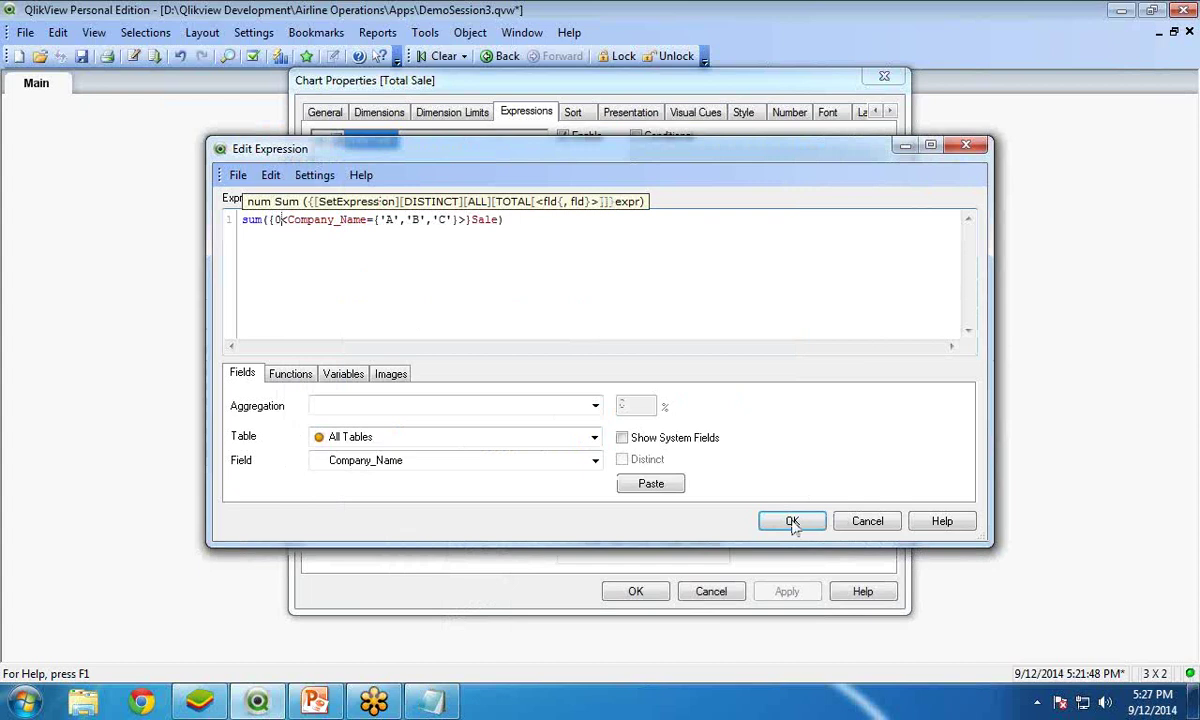
- Accept the expression with identifier 0, move the chart properties dialog aside and confirm it
{"action": "left_click", "coordinate": [791, 521]}
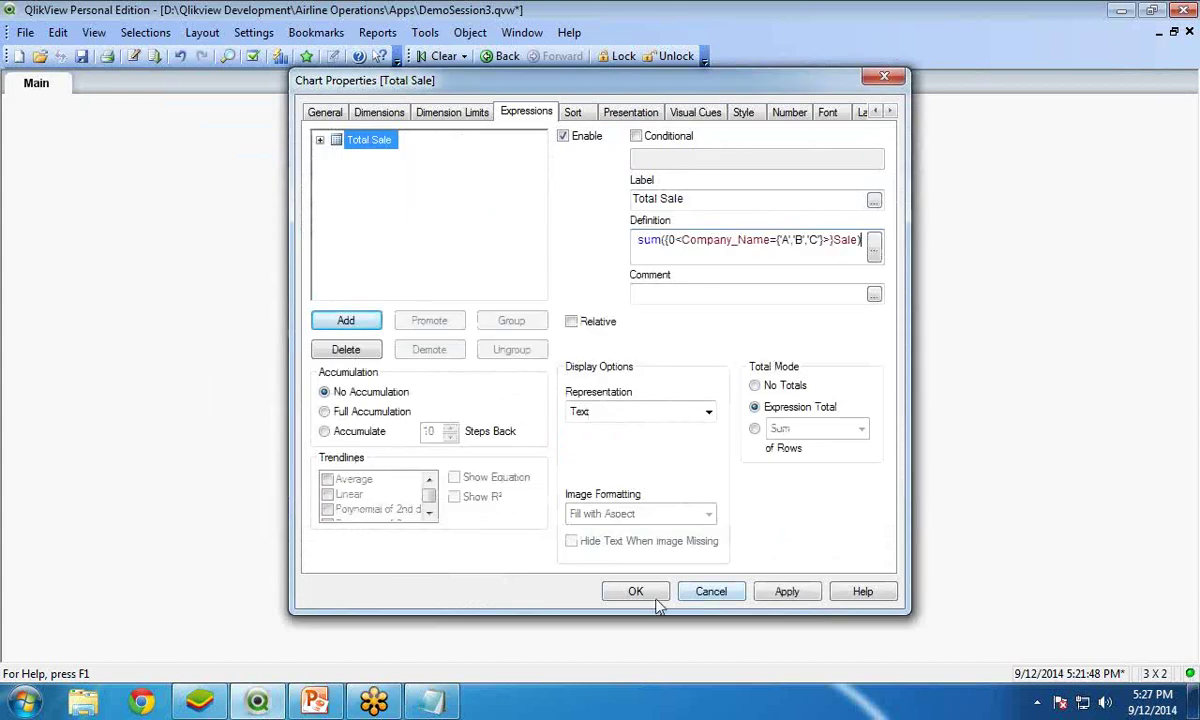
{"action": "left_click_drag", "start_coordinate": [540, 80], "coordinate": [687, 129]}
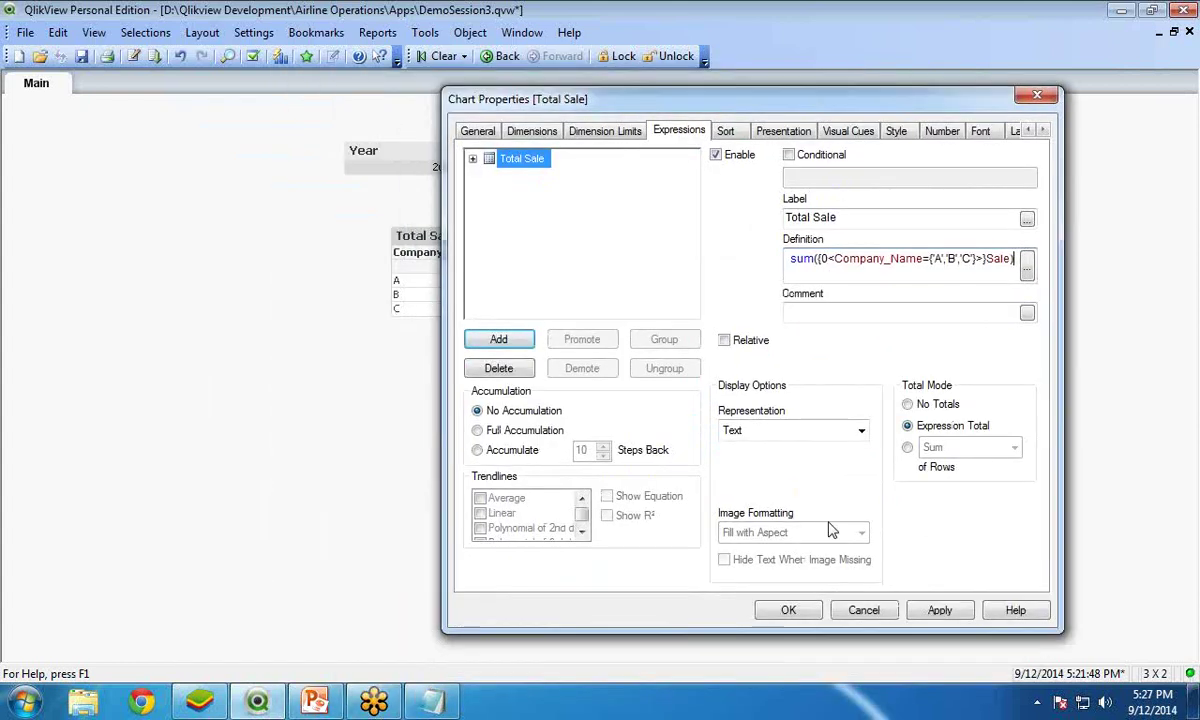
{"action": "left_click", "coordinate": [788, 610]}
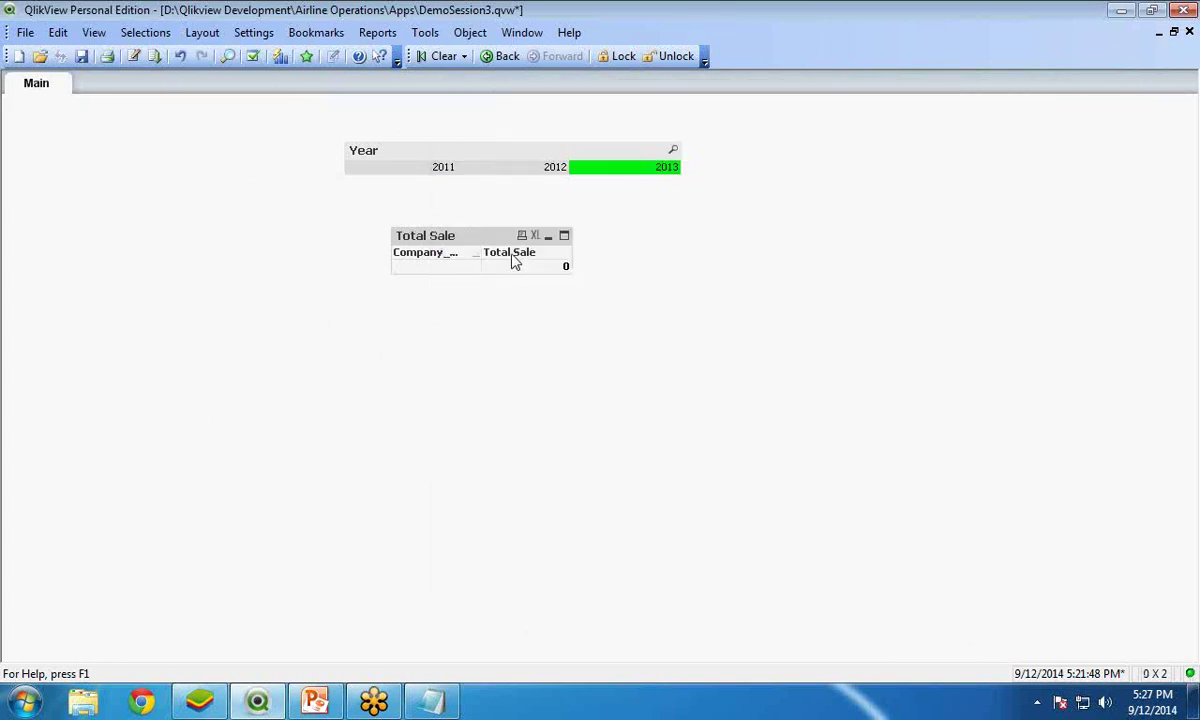
- Select 2011, 2012, 2013 and 2011 again to check the Total Sale table under identifier 0
{"action": "left_click", "coordinate": [427, 168]}
{"action": "left_click", "coordinate": [512, 168]}
{"action": "left_click", "coordinate": [605, 172]}
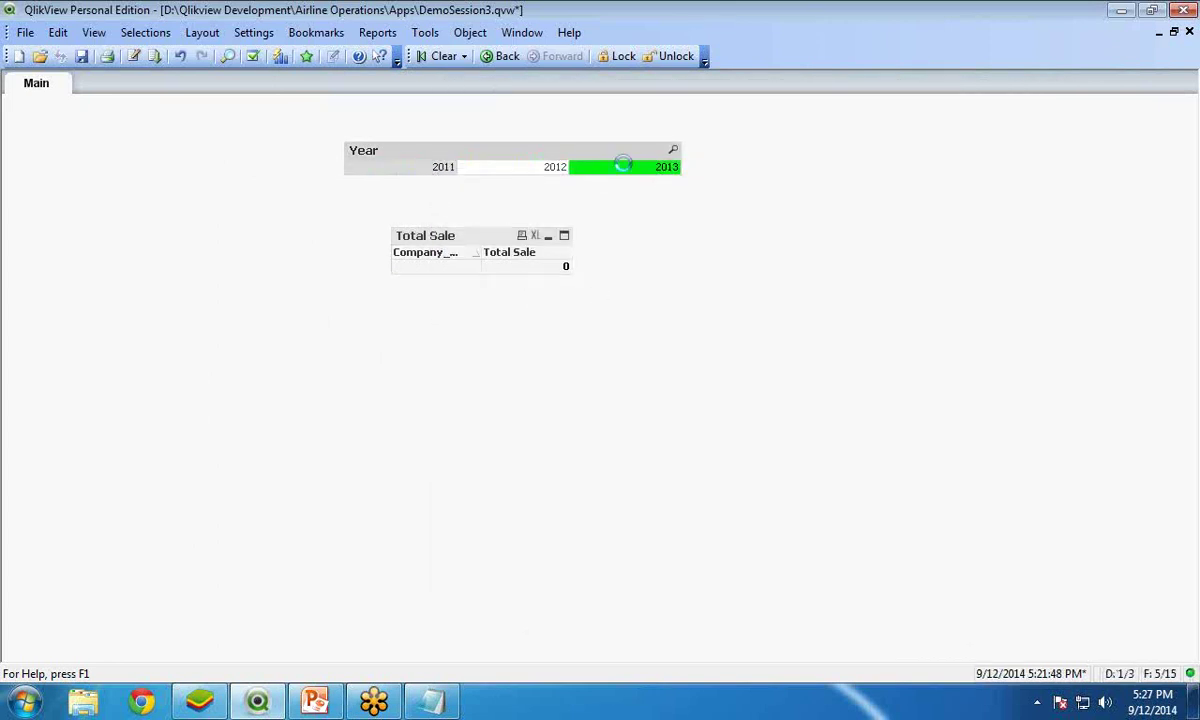
{"action": "left_click", "coordinate": [408, 168]}
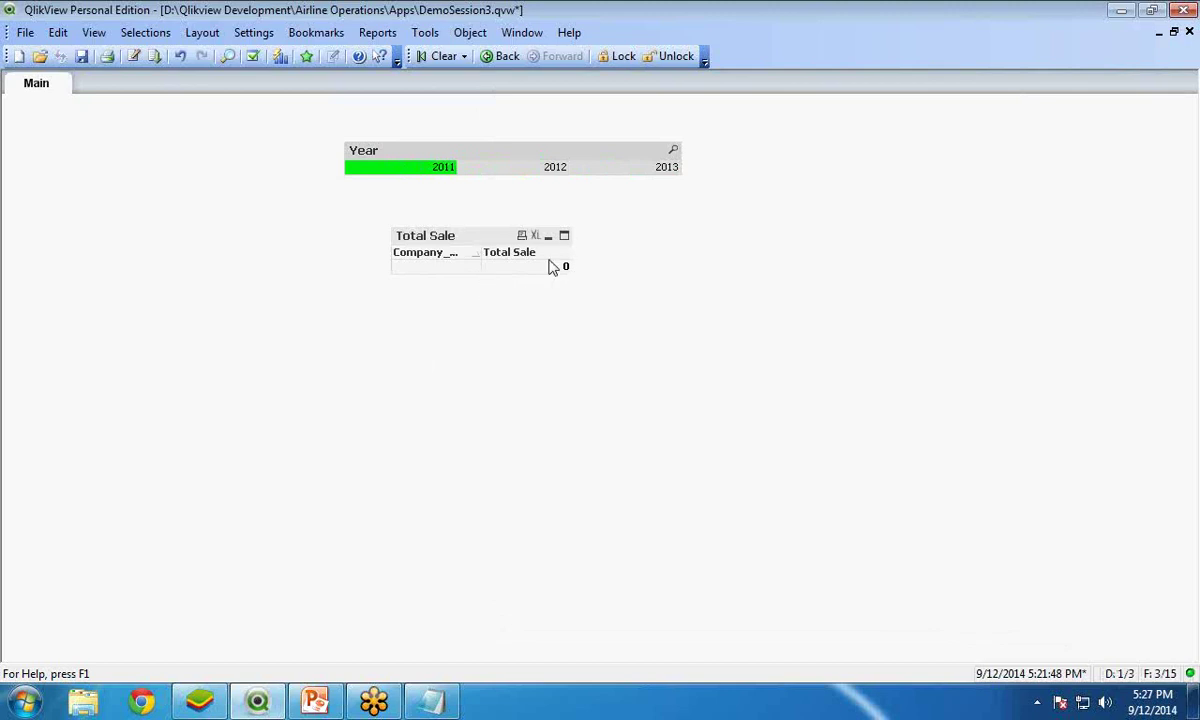
- Replace the identifier 0 with $ in the Total Sale expression and apply the change to the chart
{"action": "right_click", "coordinate": [469, 241]}
{"action": "left_click", "coordinate": [682, 315]}
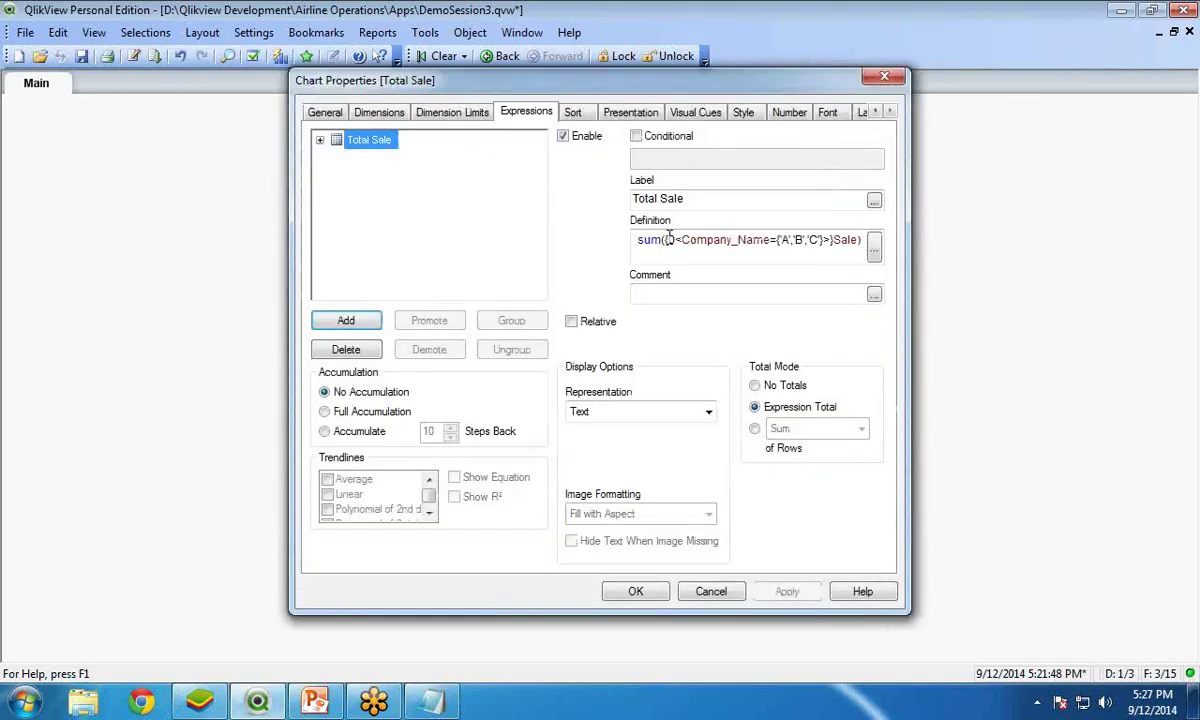
{"action": "key", "text": "Delete"}
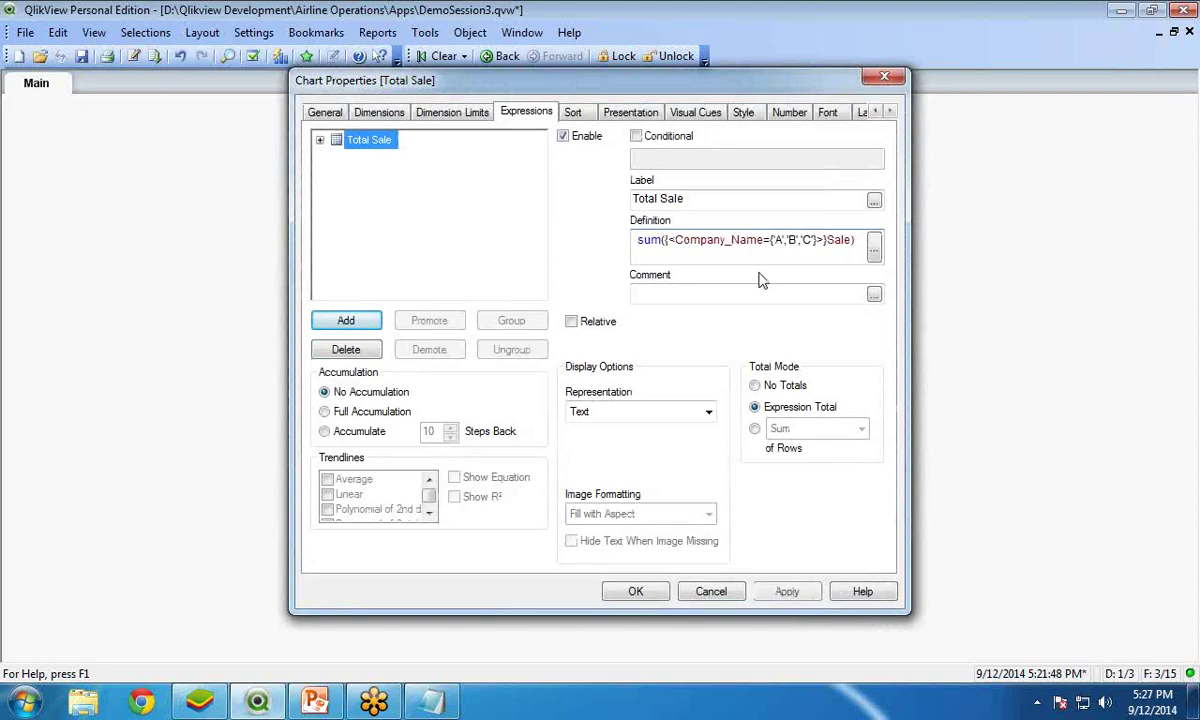
{"action": "type", "text": "$"}
{"action": "key", "text": "Escape"}
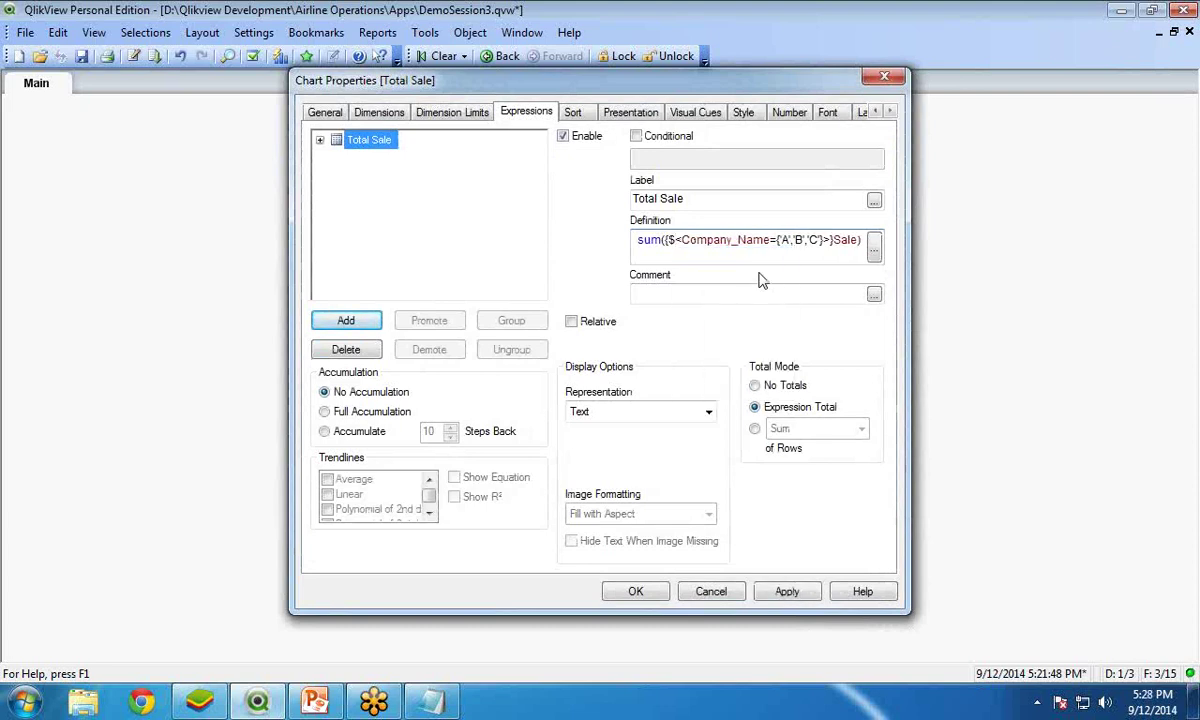
{"action": "left_click", "coordinate": [790, 589]}
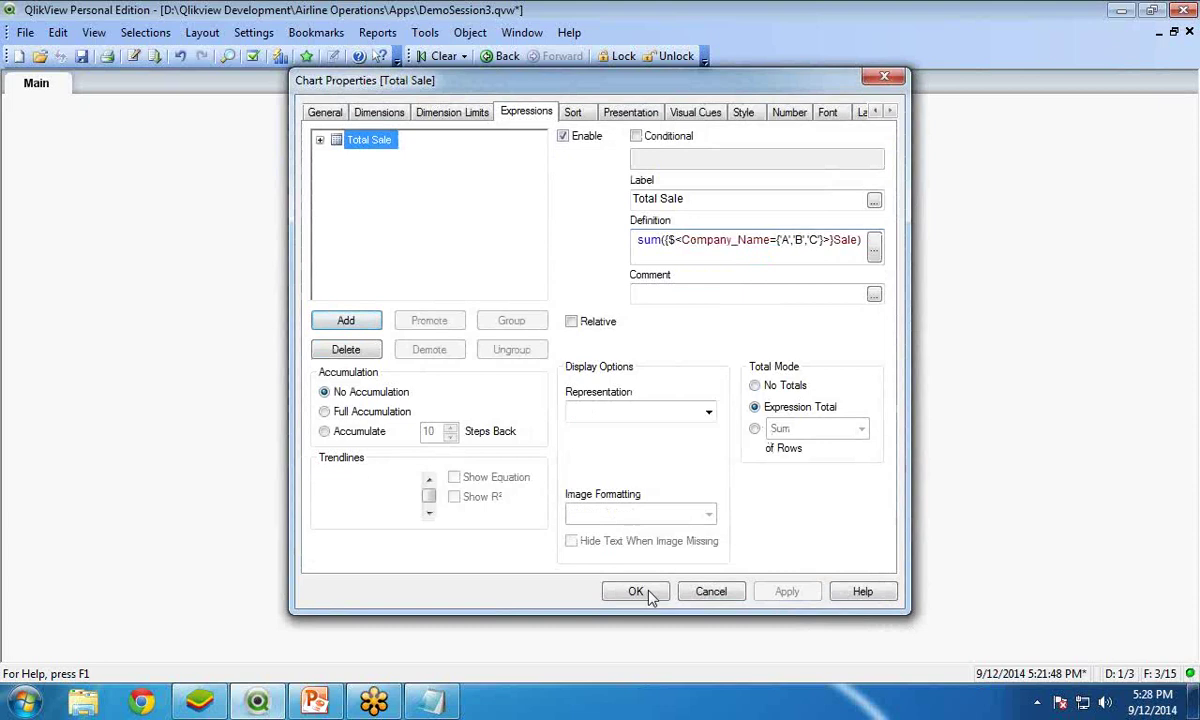
{"action": "left_click", "coordinate": [630, 593]}
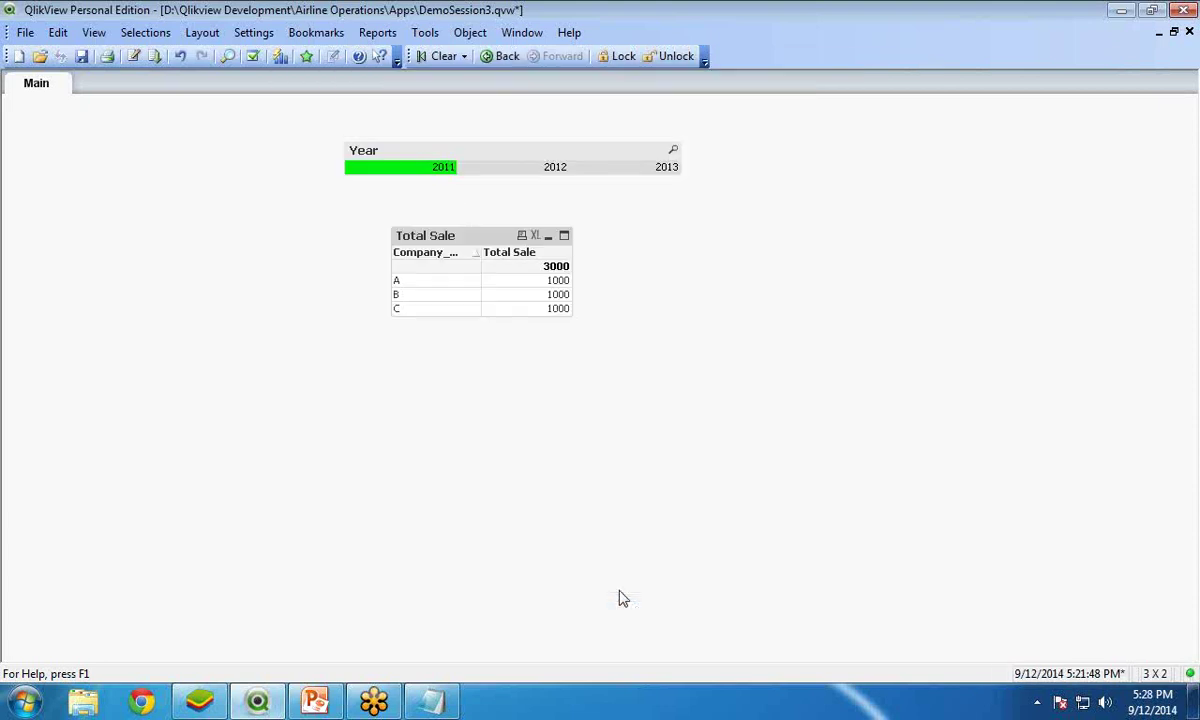
- Select 2012 and 2013 in turn to check the Total Sale table under the $ identifier
{"action": "left_click", "coordinate": [510, 171]}
{"action": "left_click", "coordinate": [645, 170]}
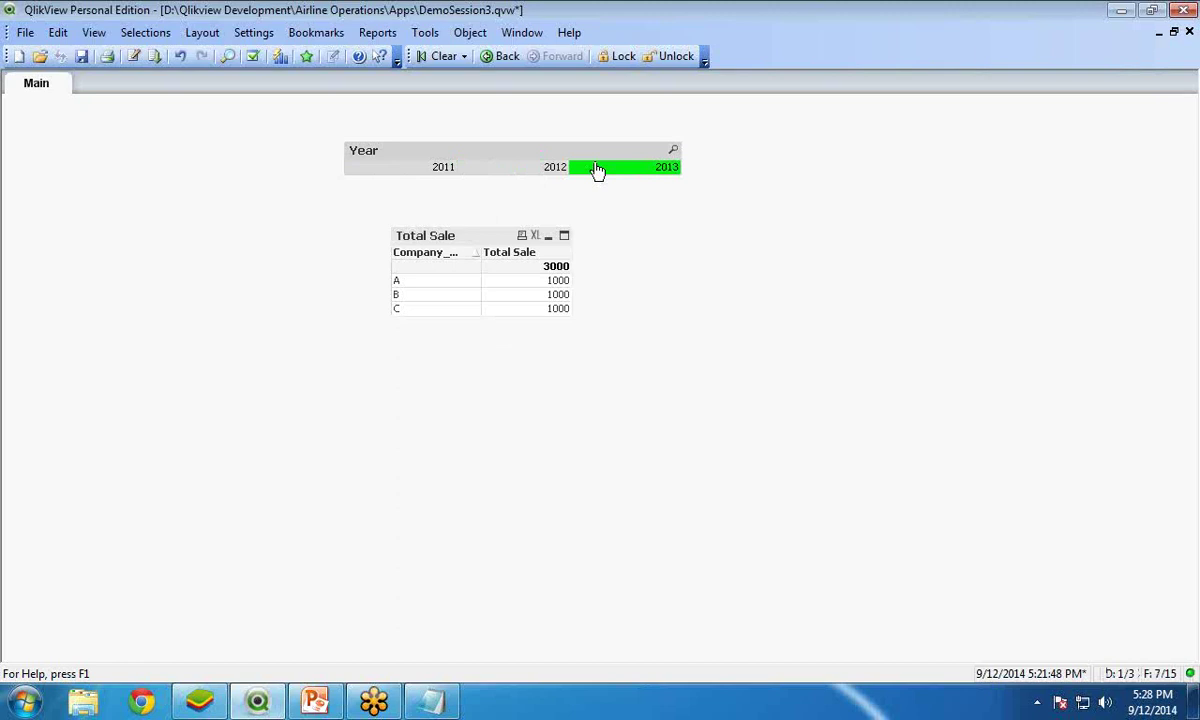
{"action": "right_click", "coordinate": [466, 153]}
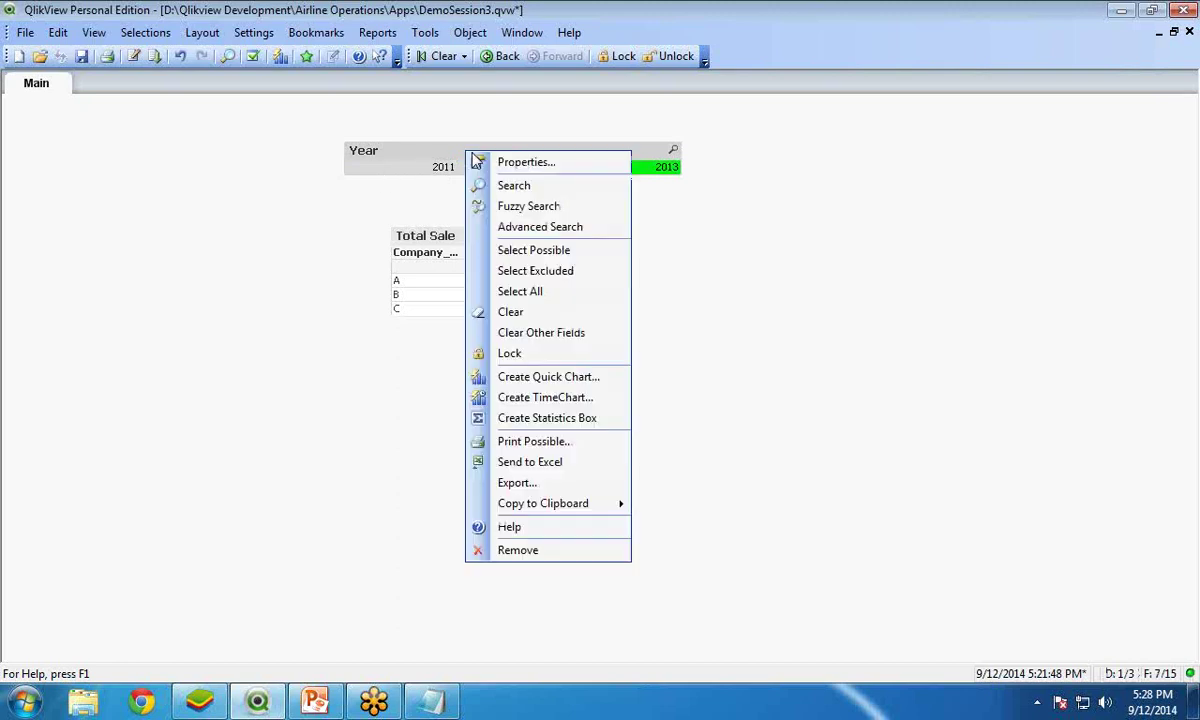
{"action": "left_click", "coordinate": [480, 161]}
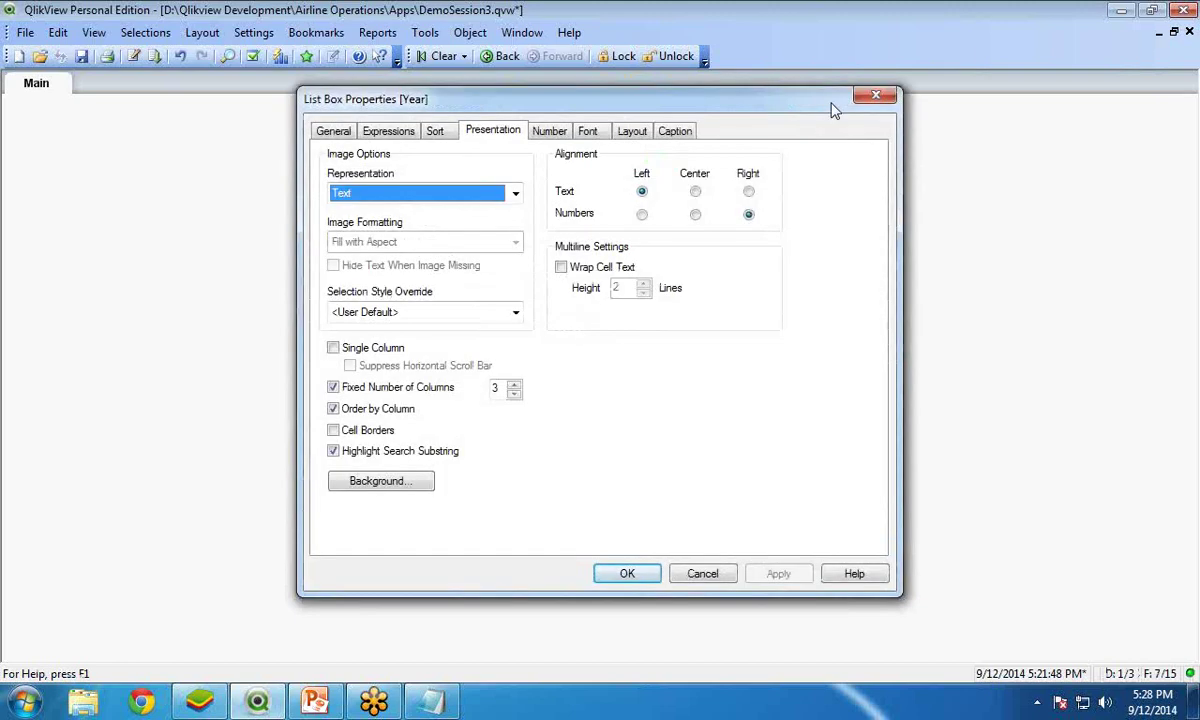
{"action": "left_click", "coordinate": [869, 99]}
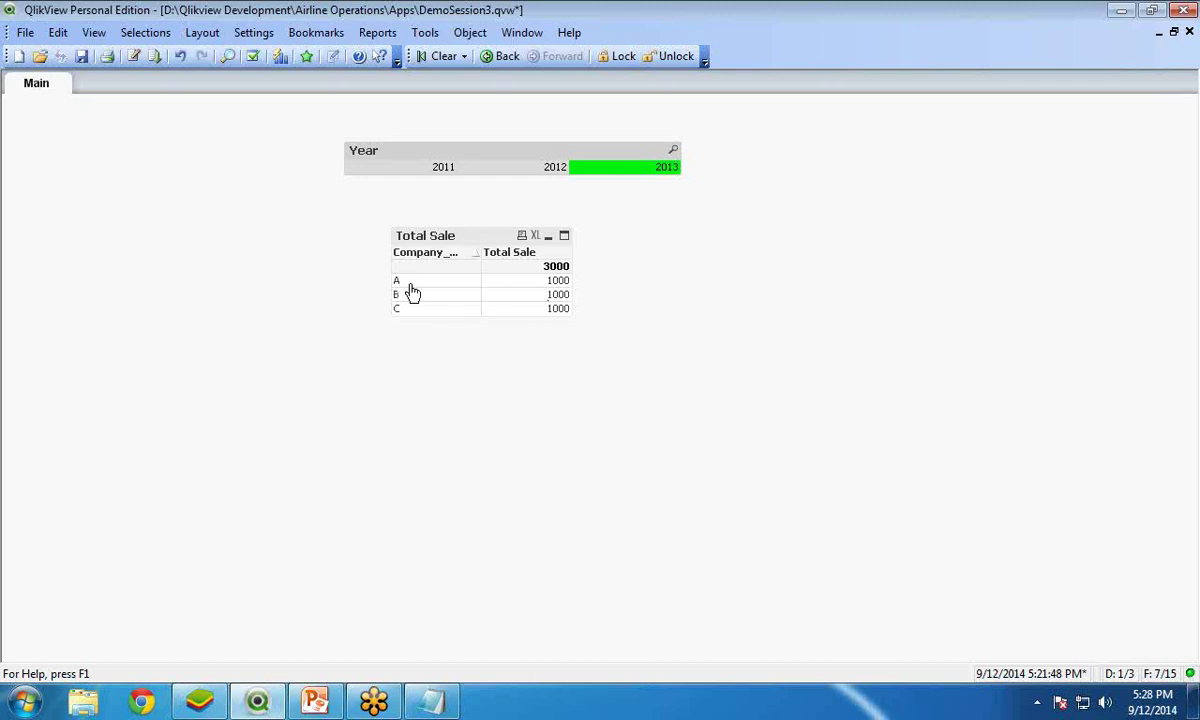
- Replace the identifier $ with 1 in the Total Sale expression, then apply and confirm the chart properties
{"action": "right_click", "coordinate": [440, 242]}
{"action": "left_click", "coordinate": [462, 246]}
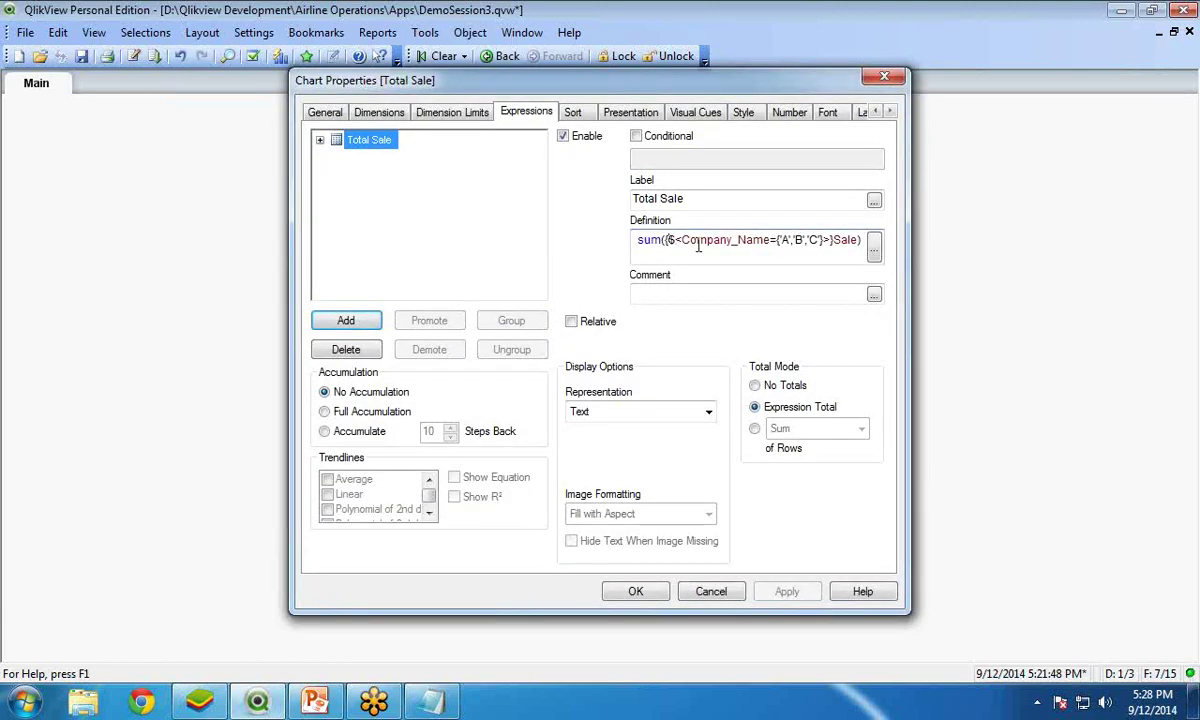
{"action": "key", "text": "BackSpace"}
{"action": "type", "text": "1"}
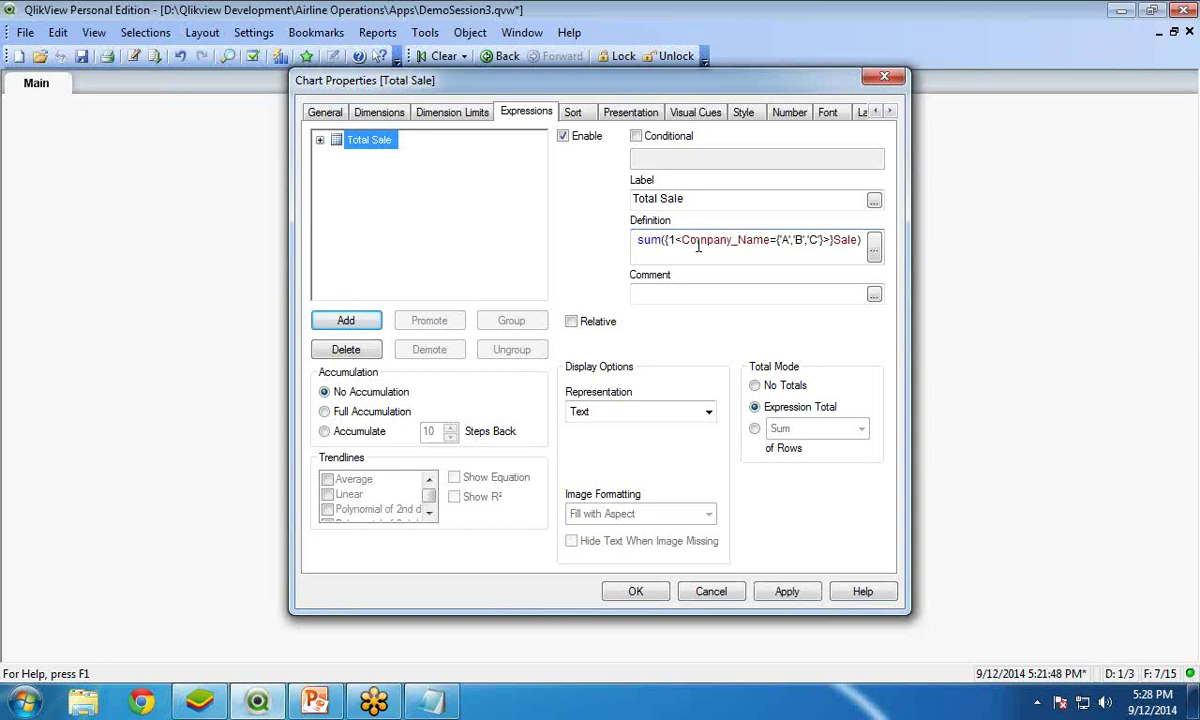
{"action": "left_click", "coordinate": [780, 592]}
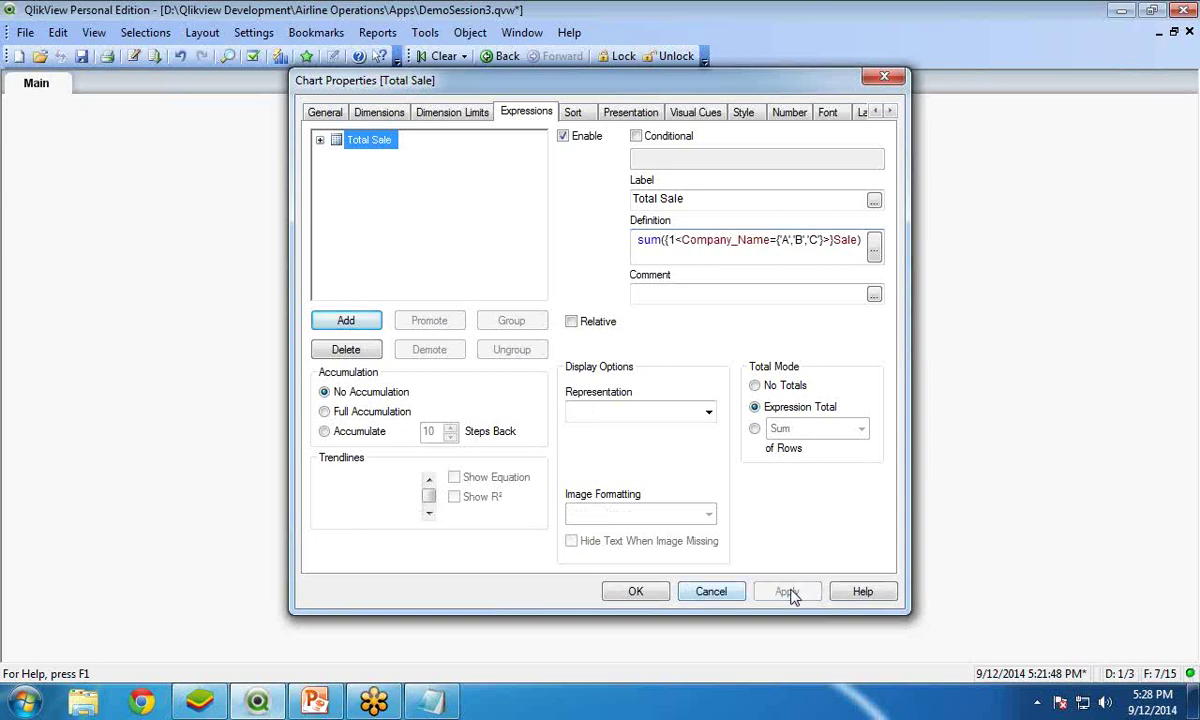
{"action": "left_click", "coordinate": [662, 592]}
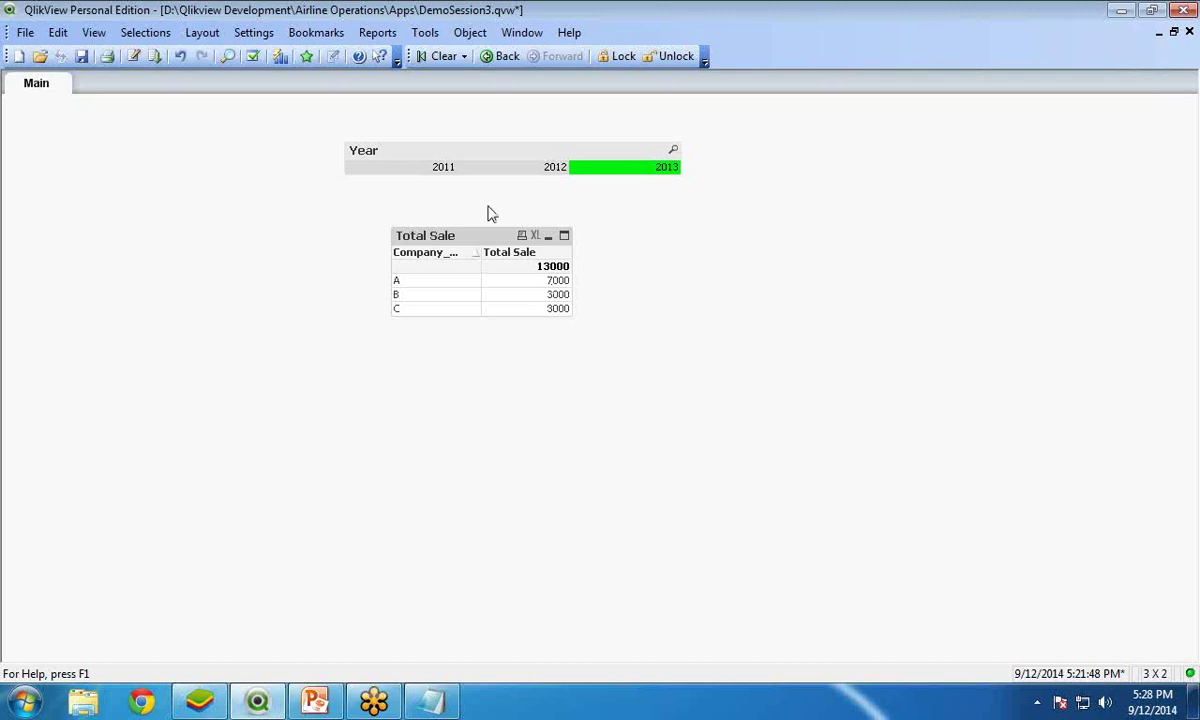
- Select 2011, 2012 and 2013 repeatedly in the Year list to check the Total Sale table under identifier 1
{"action": "left_click", "coordinate": [441, 172]}
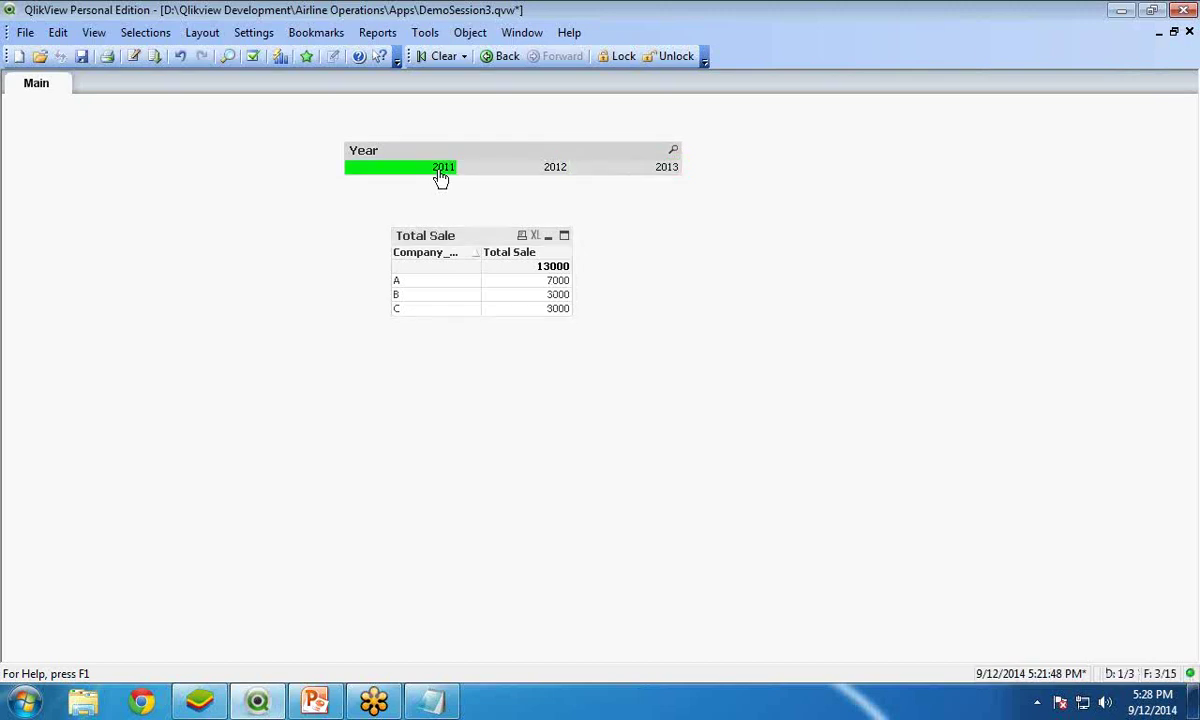
{"action": "left_click", "coordinate": [546, 171]}
{"action": "left_click", "coordinate": [617, 171]}
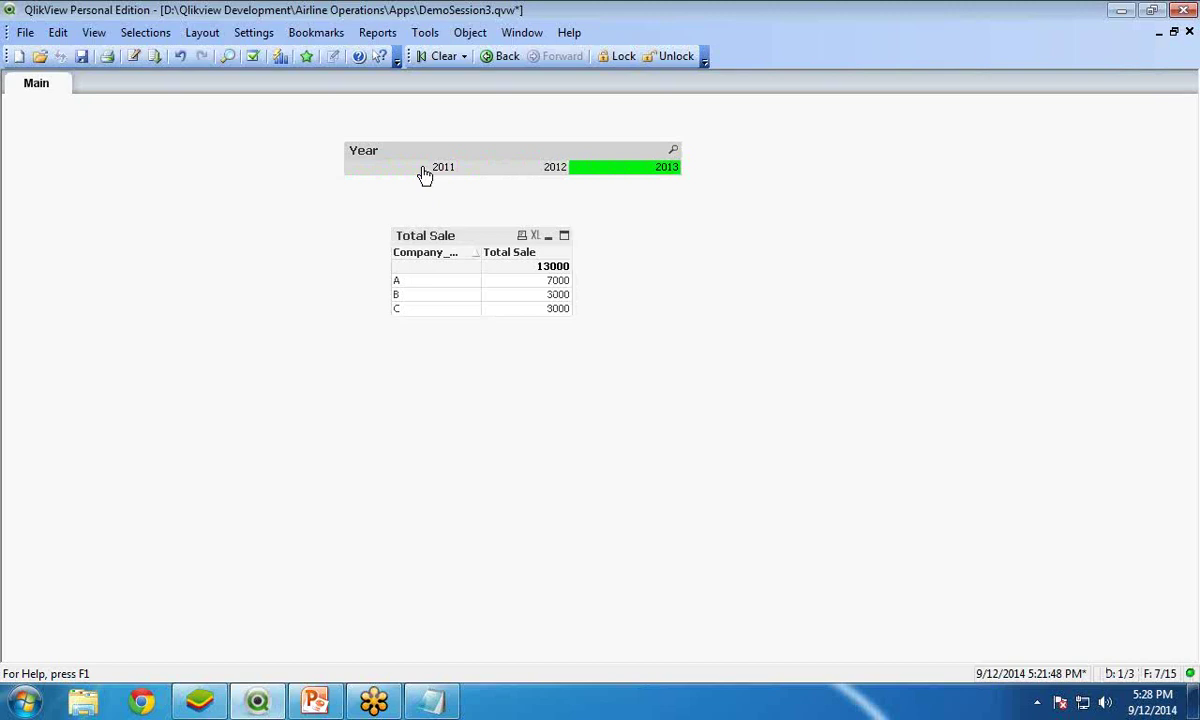
{"action": "left_click", "coordinate": [424, 172]}
{"action": "left_click", "coordinate": [533, 167]}
{"action": "left_click", "coordinate": [610, 170]}
{"action": "left_click", "coordinate": [495, 172]}
{"action": "left_click", "coordinate": [400, 172]}
{"action": "left_click", "coordinate": [546, 171]}
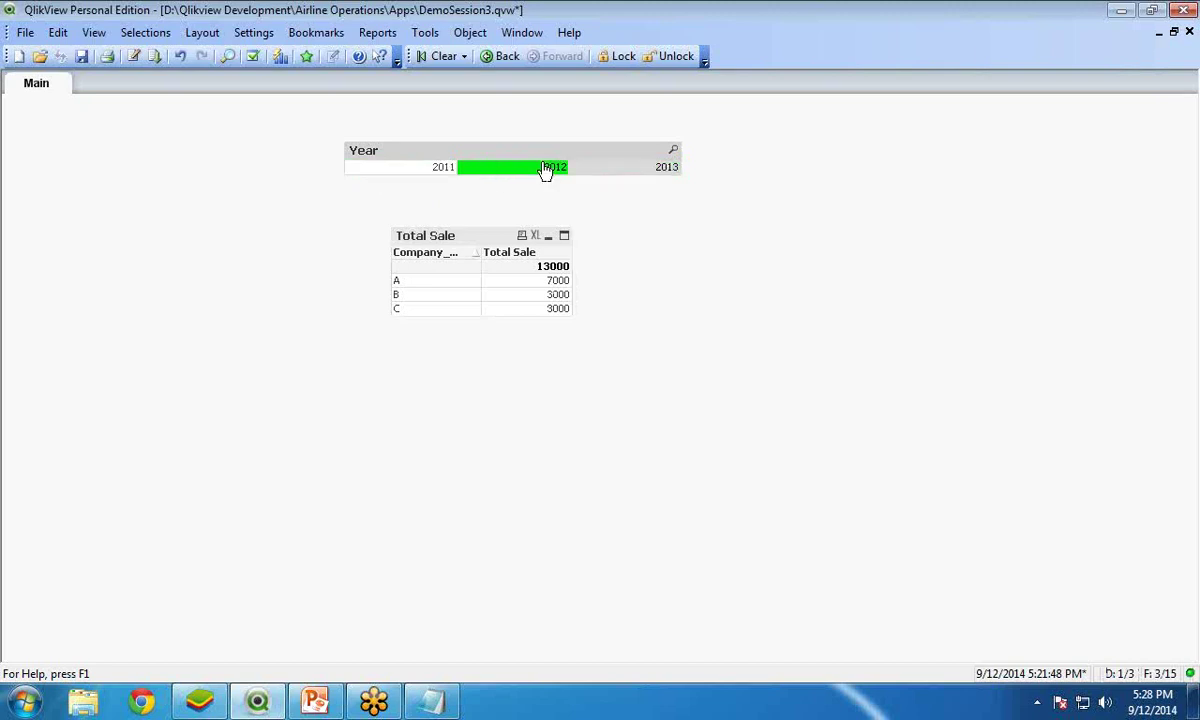
{"action": "left_click", "coordinate": [621, 171]}
- Reopen the Total Sale chart's expression, examine its Company_Name modifier and identifier 1, and close the properties with OK
{"action": "right_click", "coordinate": [465, 234]}
{"action": "left_click", "coordinate": [518, 244]}
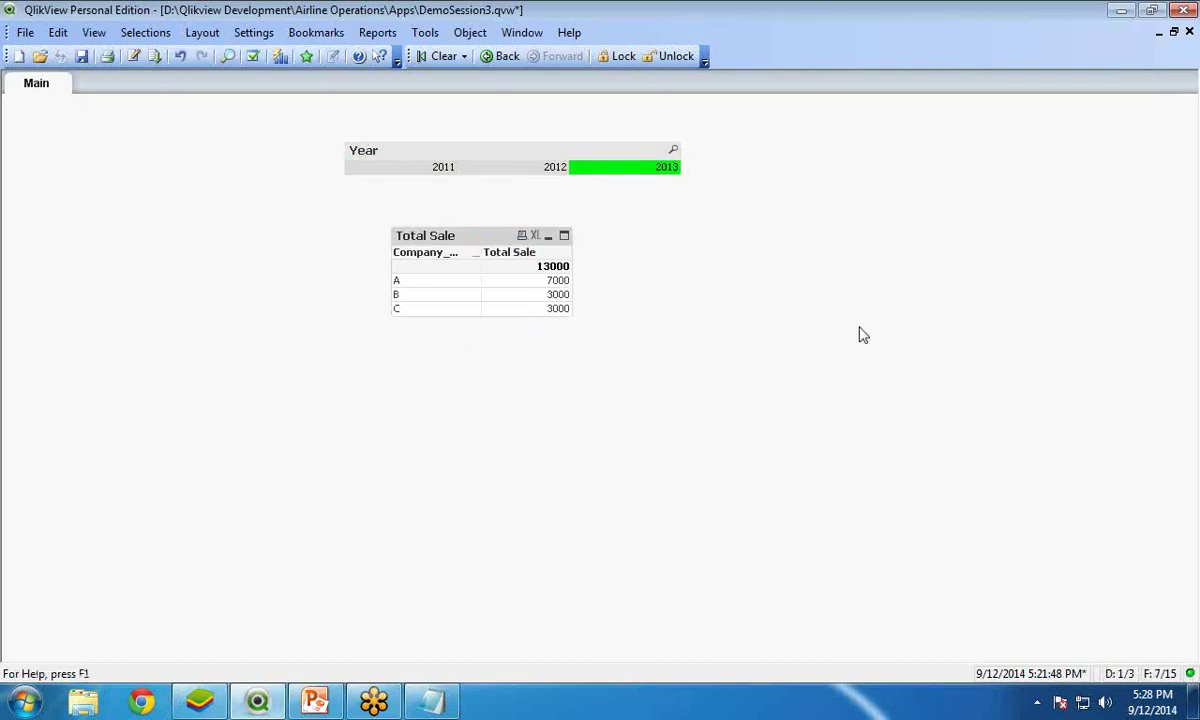
{"action": "left_click_drag", "start_coordinate": [858, 240], "coordinate": [632, 240]}
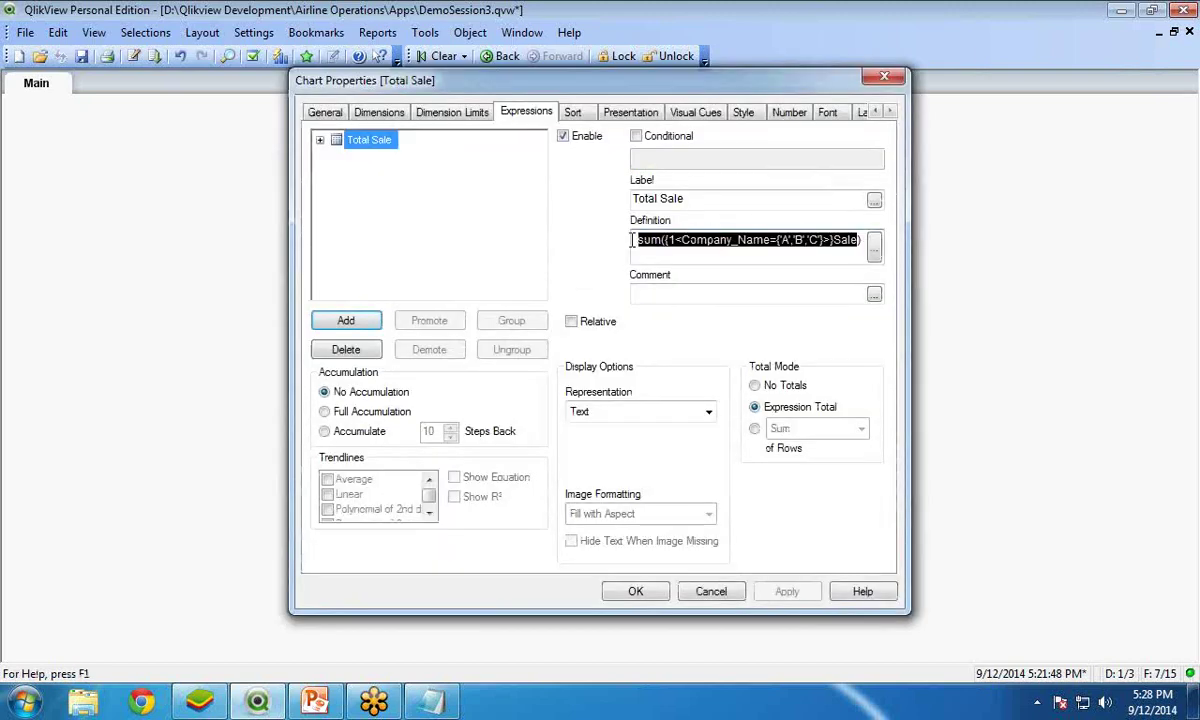
{"action": "left_click", "coordinate": [728, 240]}
{"action": "left_click_drag", "start_coordinate": [746, 240], "coordinate": [820, 240]}
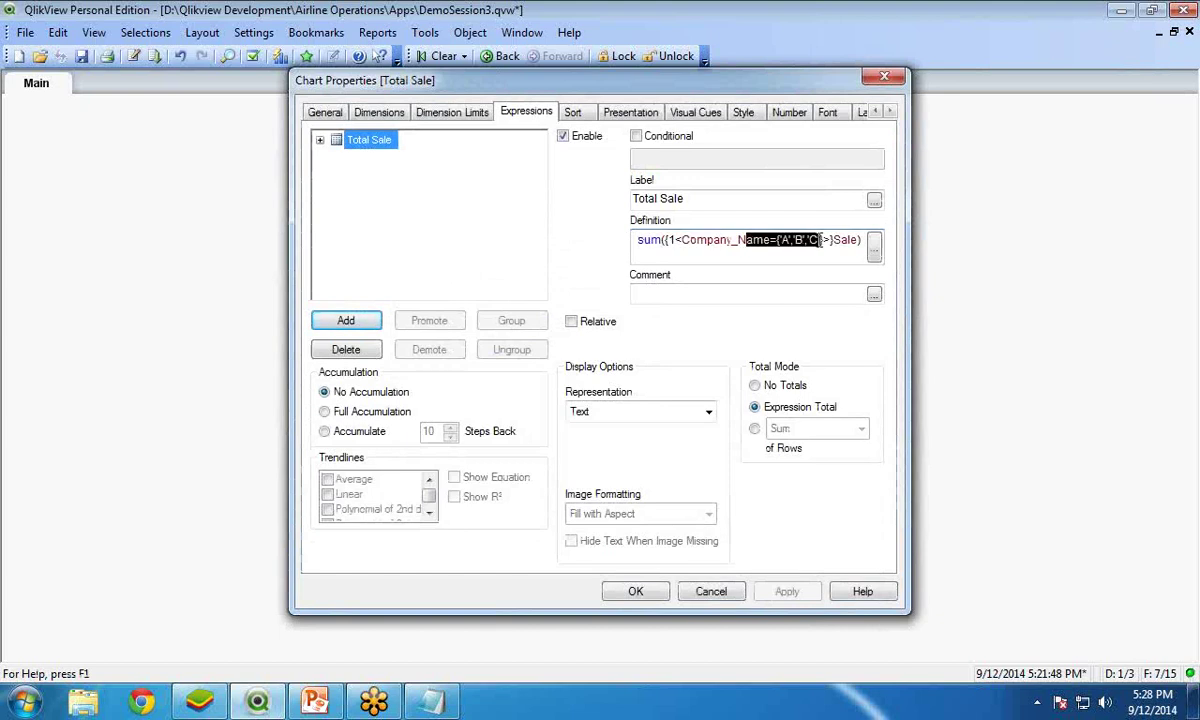
{"action": "double_click", "coordinate": [672, 240]}
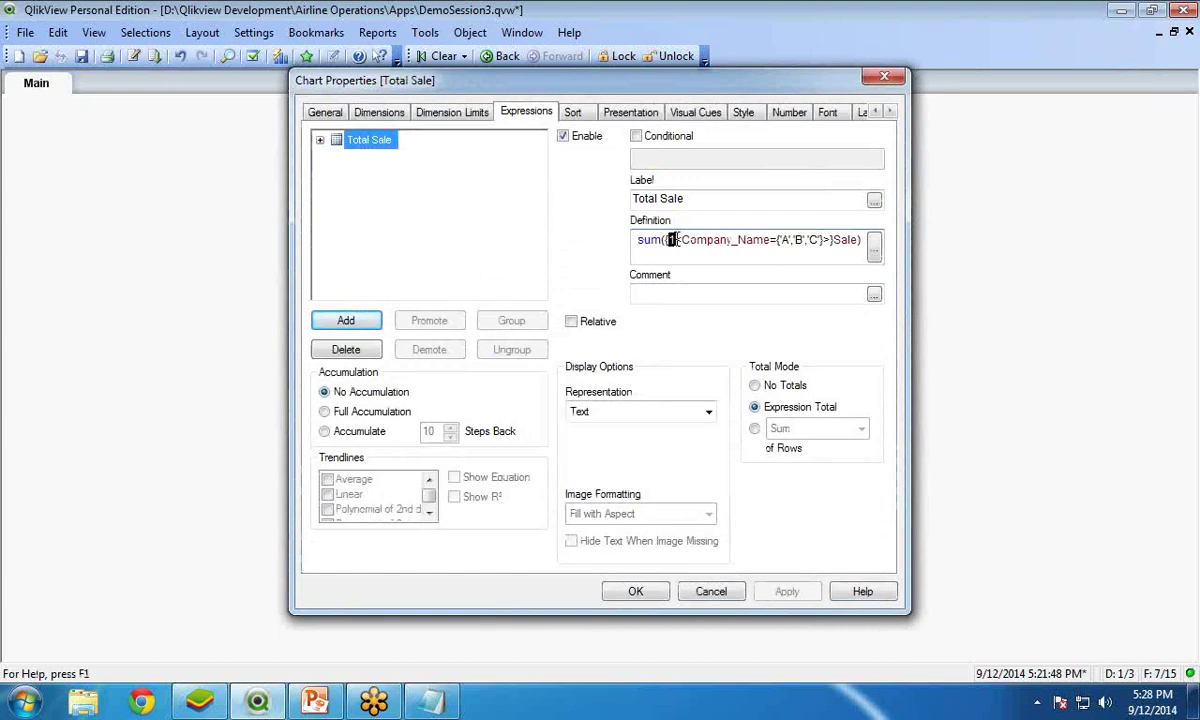
{"action": "left_click", "coordinate": [636, 592]}
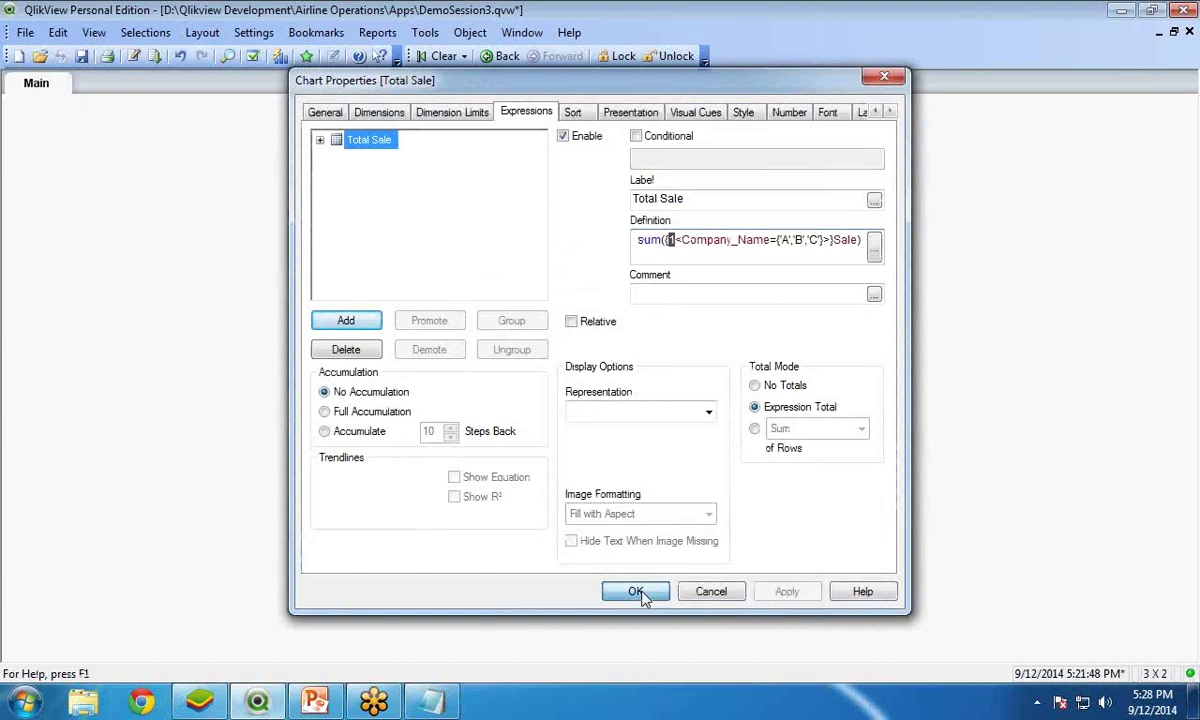